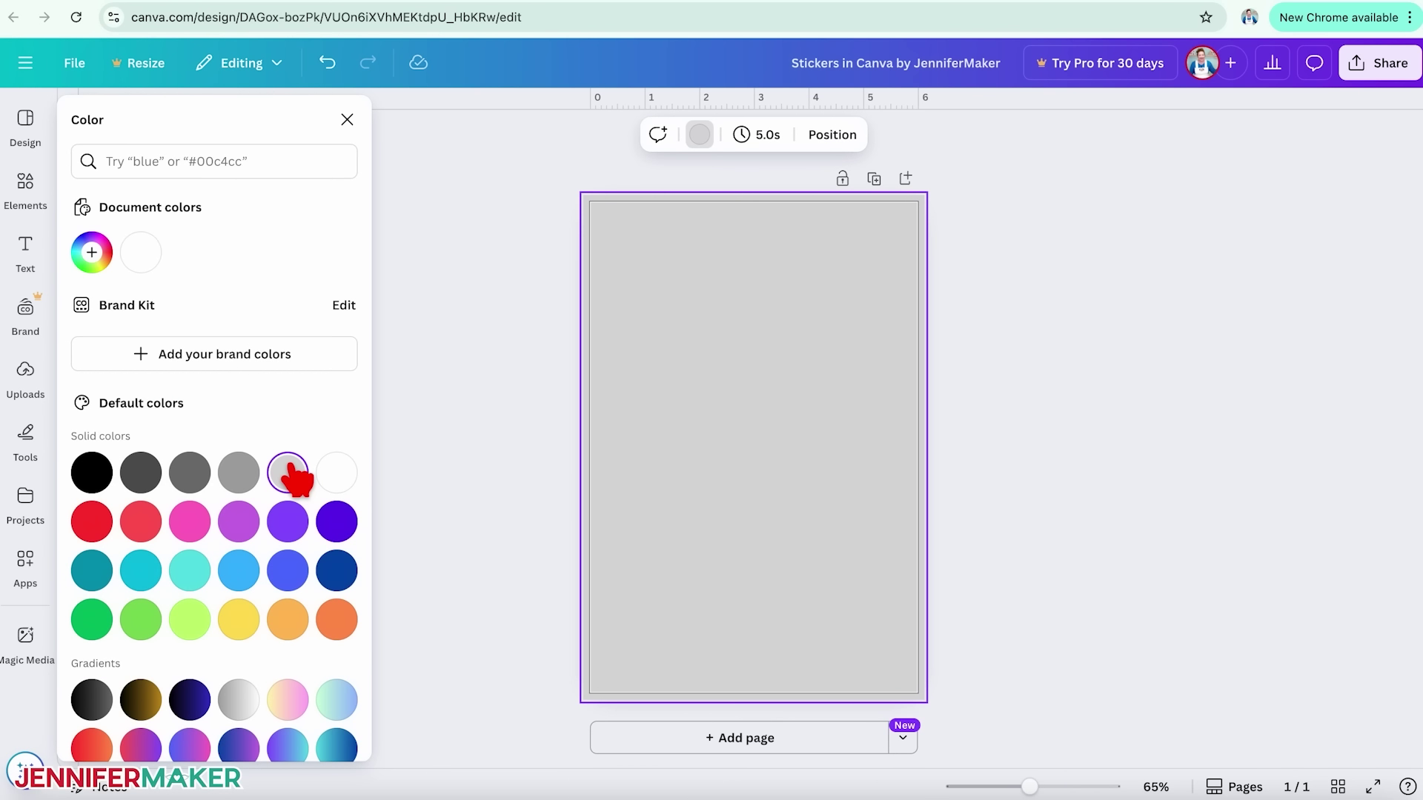
Upload the image file spring-stickers-watering-can-jennifermaker-PNG.png to the project's uploads.
left_click(28, 377)
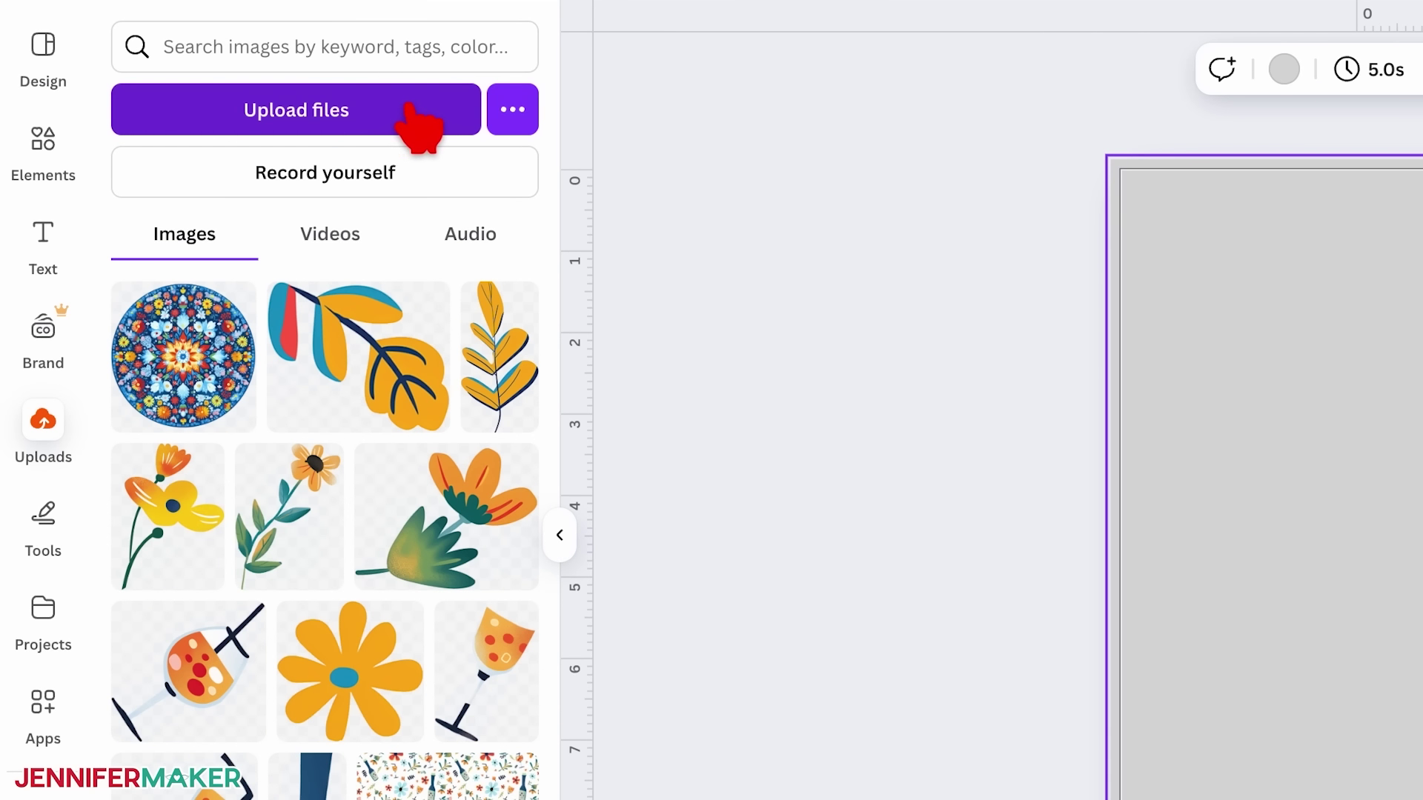
left_click(410, 109)
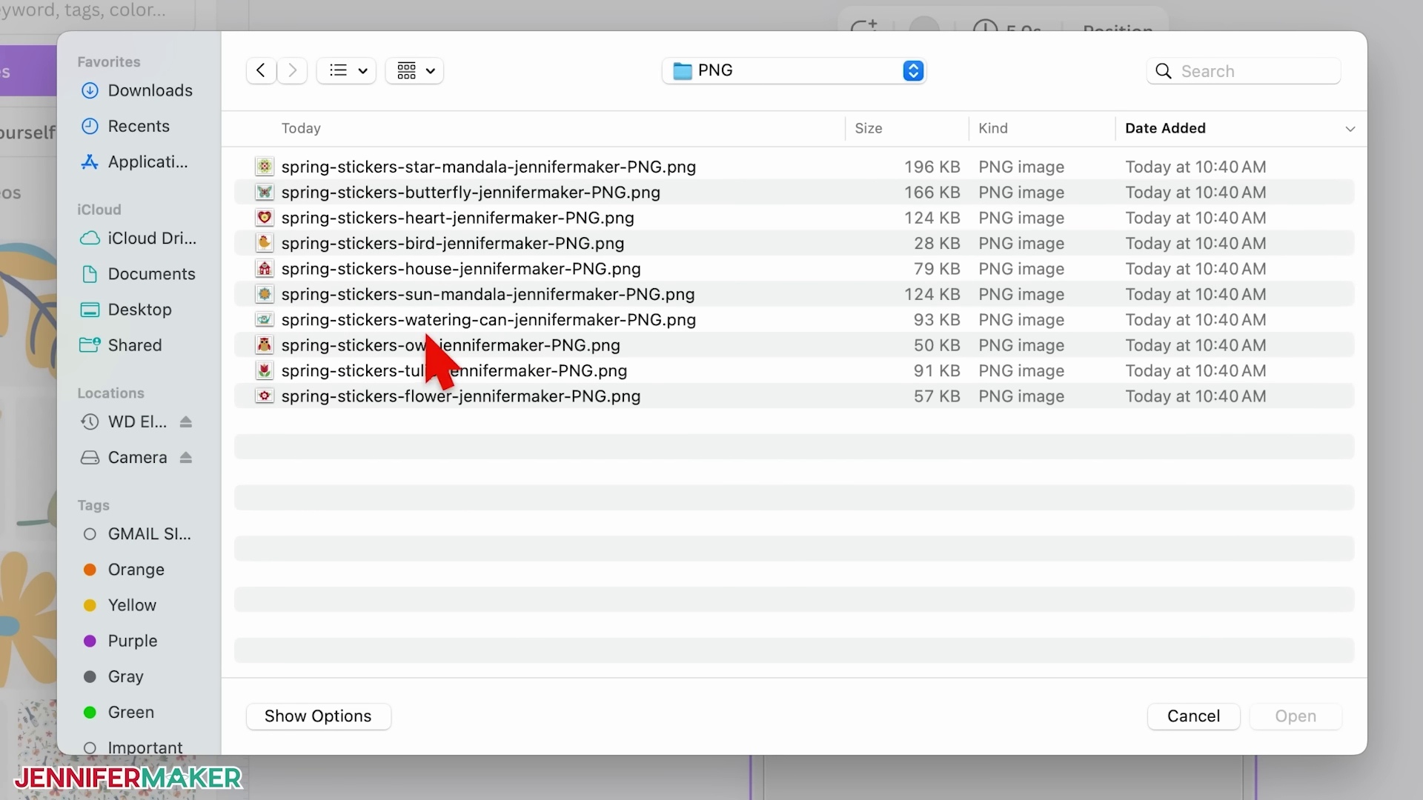
left_click(454, 326)
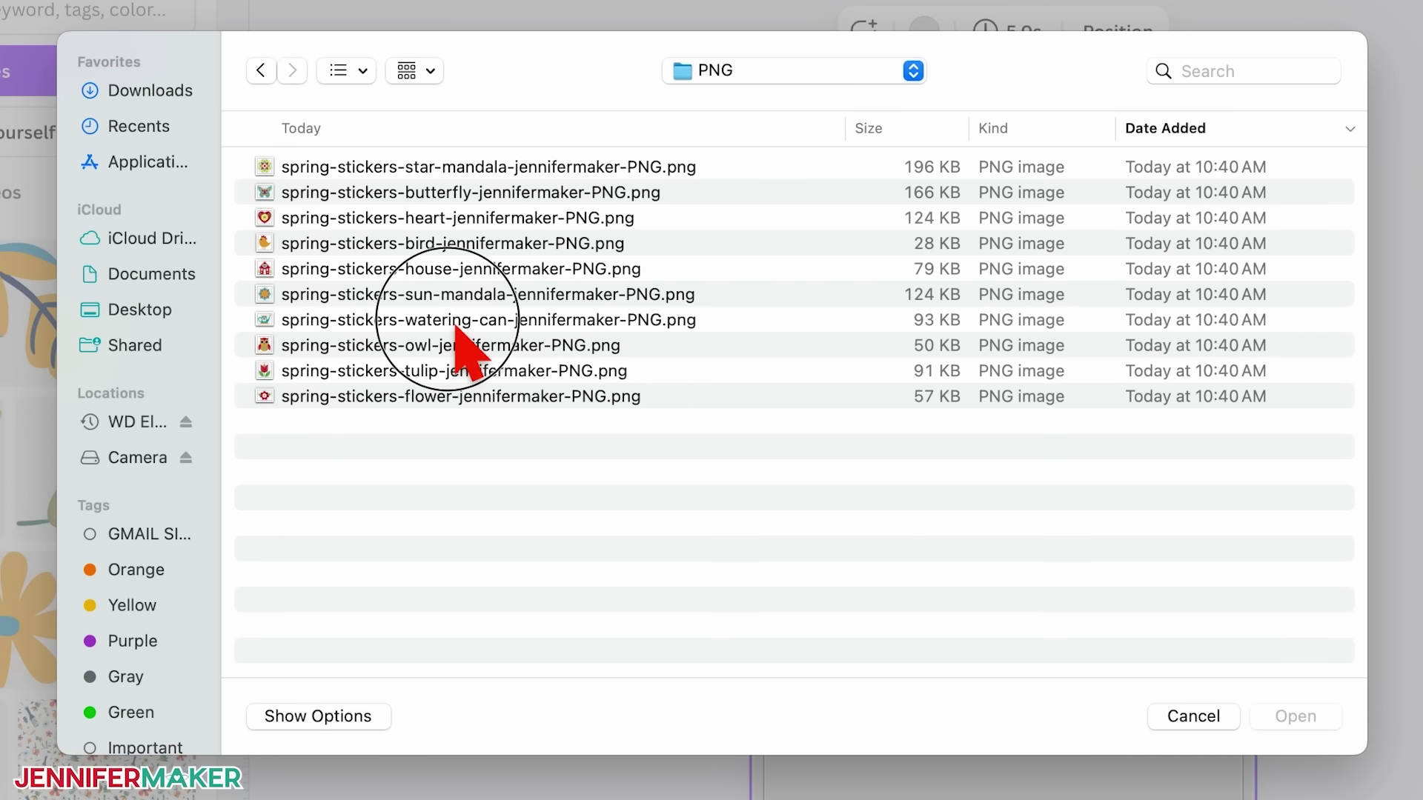
left_click(1326, 720)
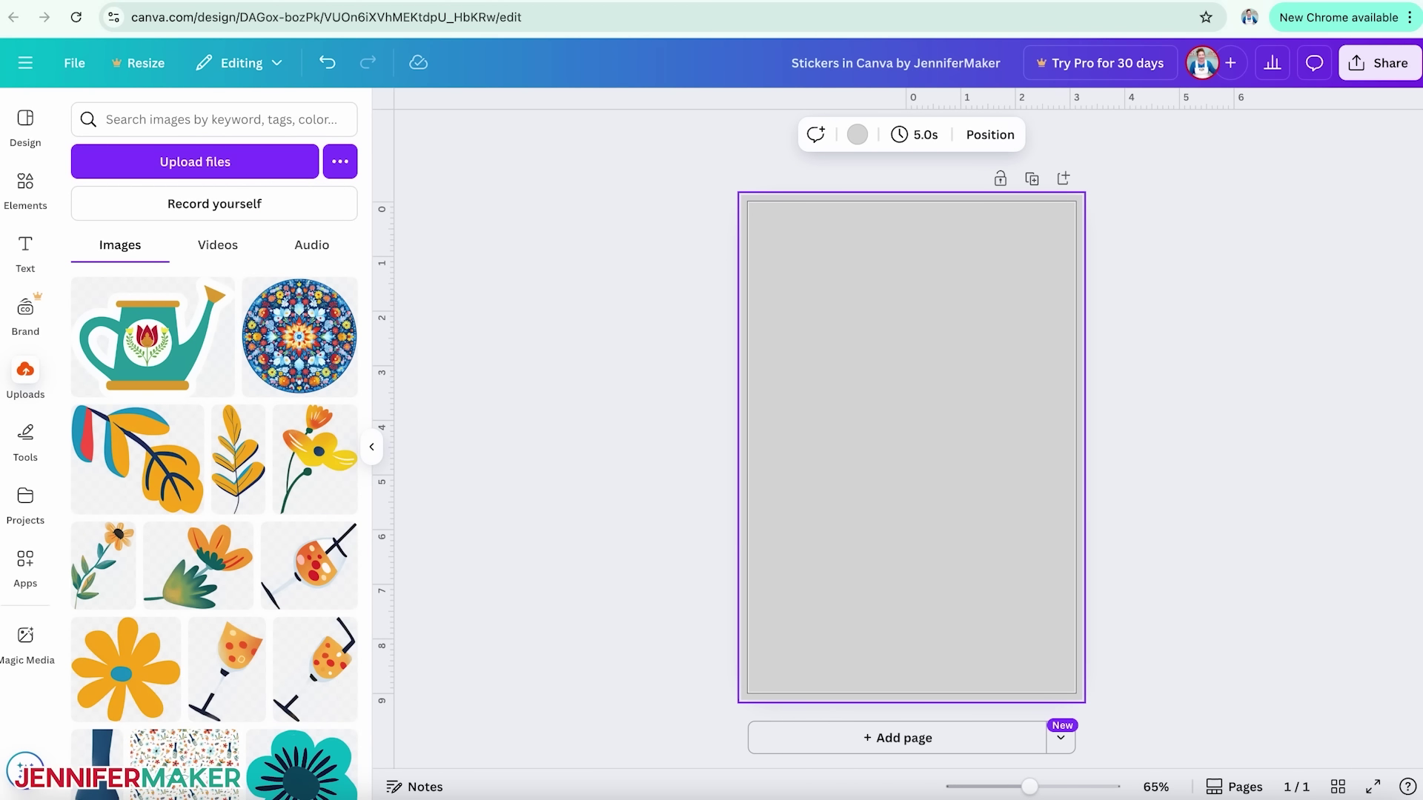
Add the watering can to the page, shrink it to about 2 by 1.5, and place it near the page's upper-left corner.
left_click(152, 341)
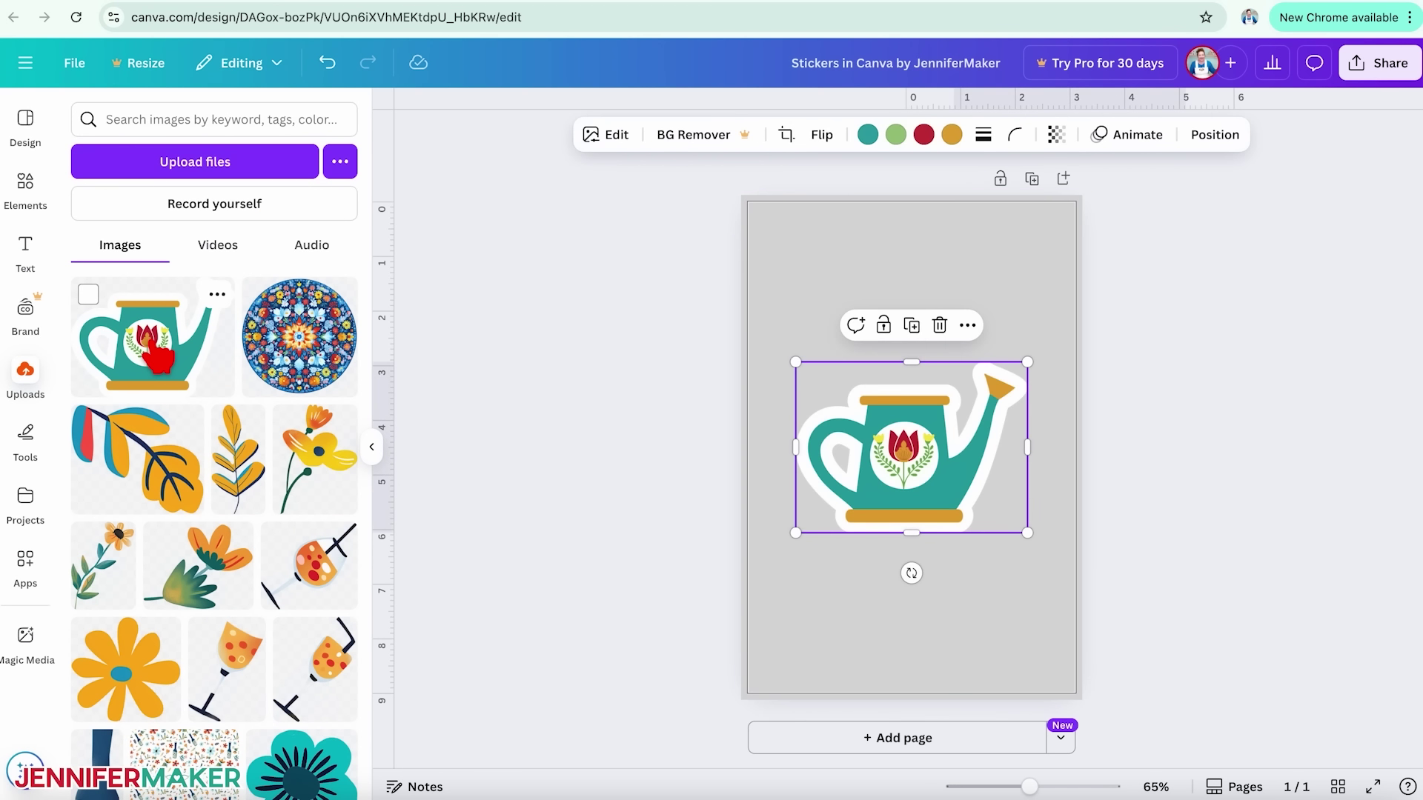
left_click_drag(1027, 362, 938, 475)
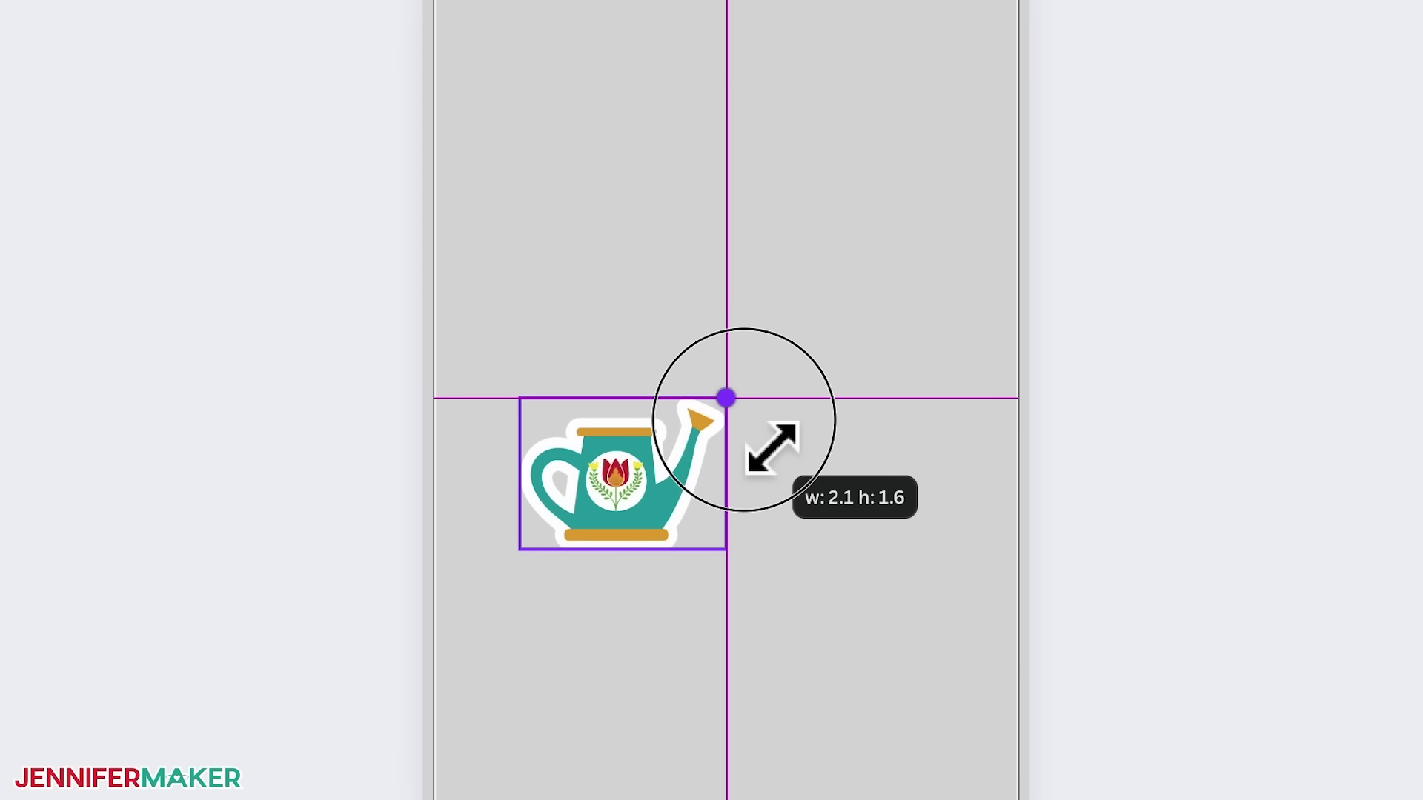
left_click_drag(771, 448, 766, 453)
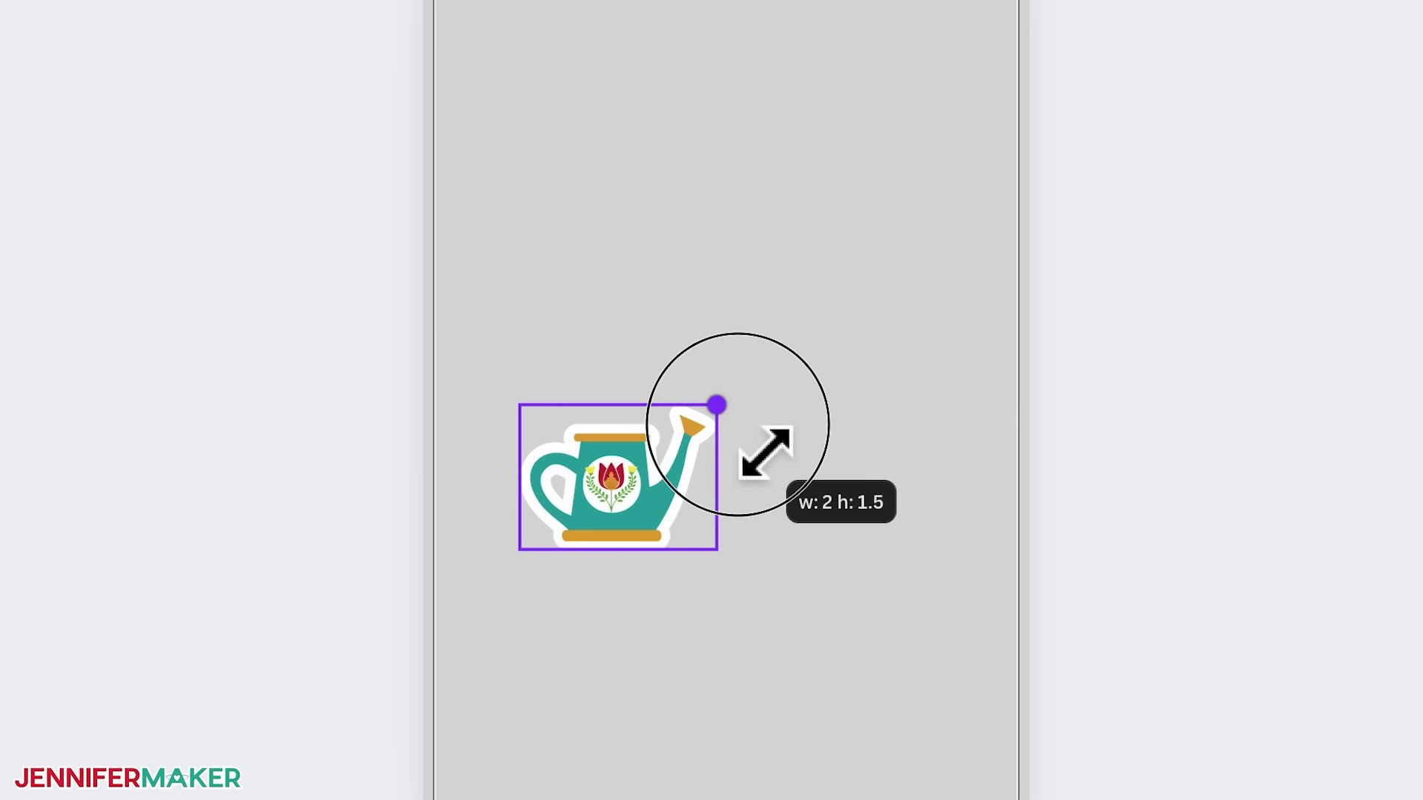
left_click_drag(766, 453, 764, 453)
left_click_drag(631, 496, 634, 396)
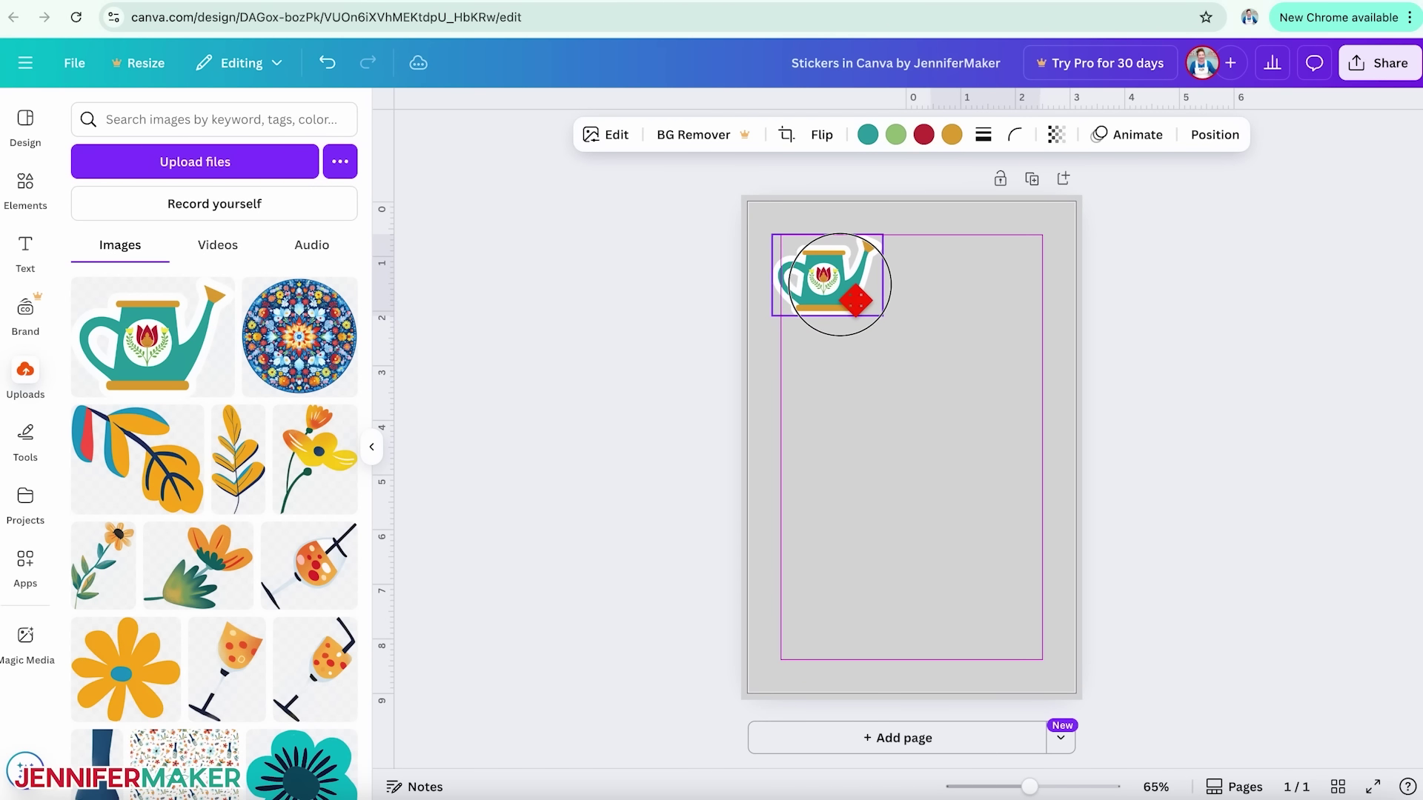
left_click_drag(859, 300, 858, 304)
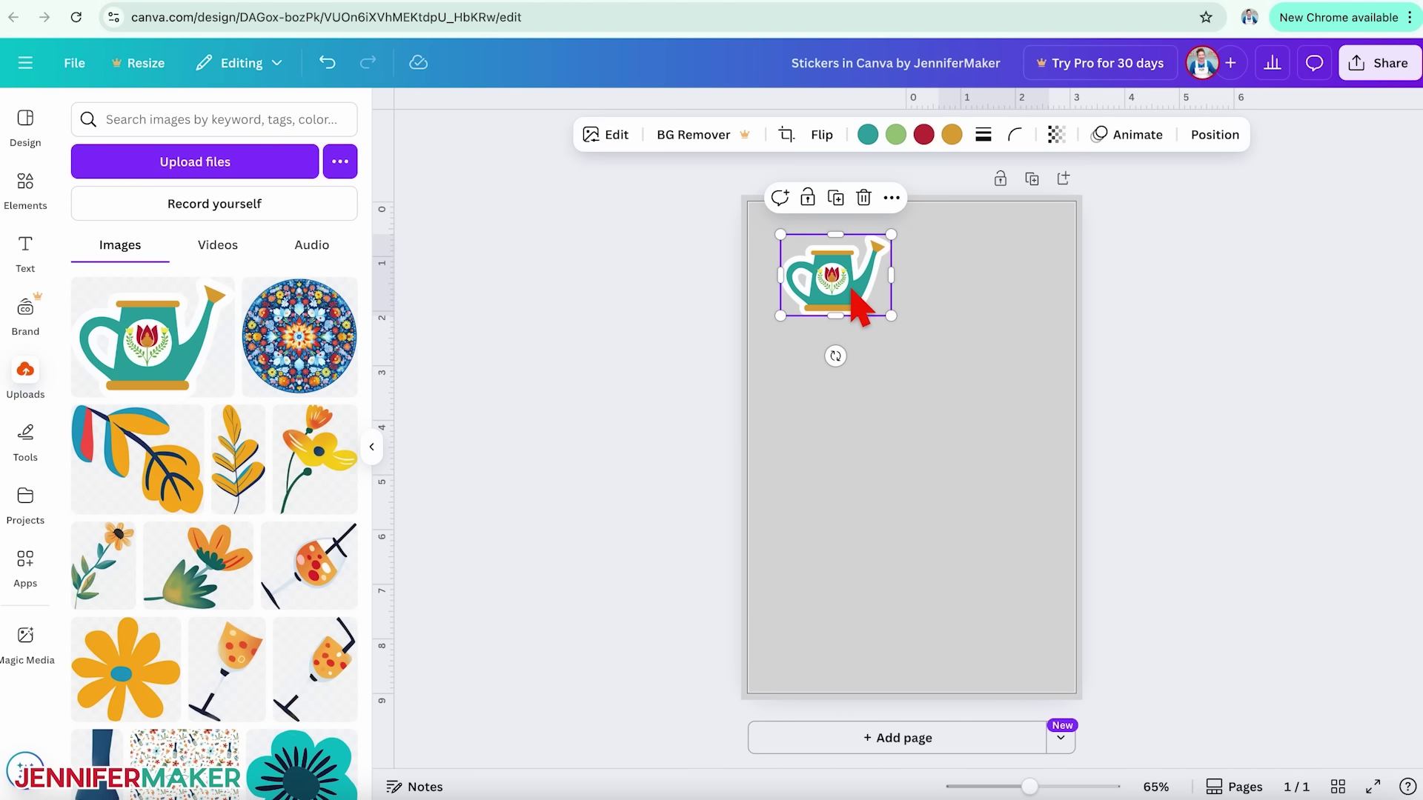
Add the uploaded tulip, sun mandala, owl, house, heart and butterfly at reduced size, arranged with the watering can in two columns.
left_click(119, 330)
left_click_drag(1027, 317, 900, 461)
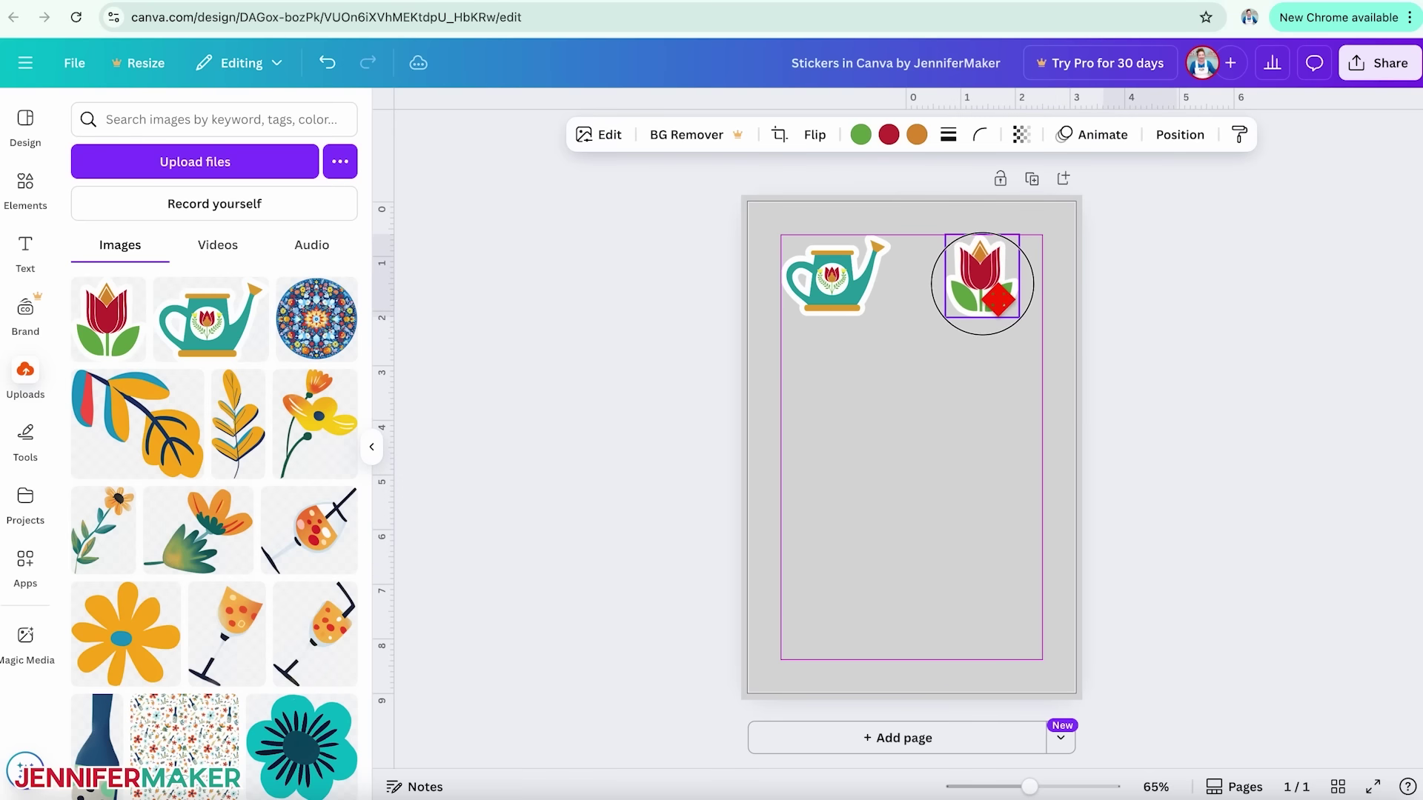
left_click_drag(852, 412, 847, 408)
left_click_drag(969, 413, 971, 387)
left_click_drag(902, 504, 973, 502)
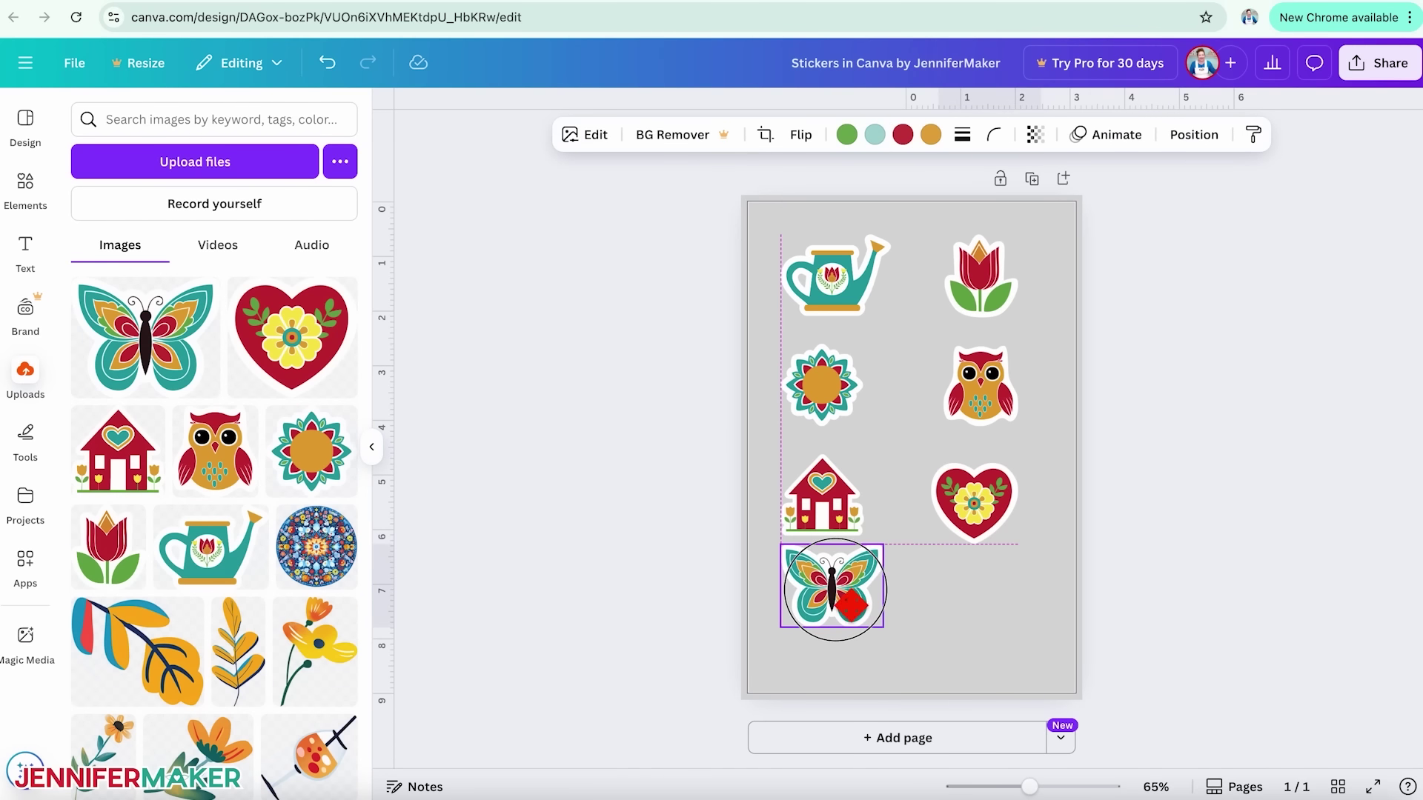
left_click_drag(852, 604, 849, 626)
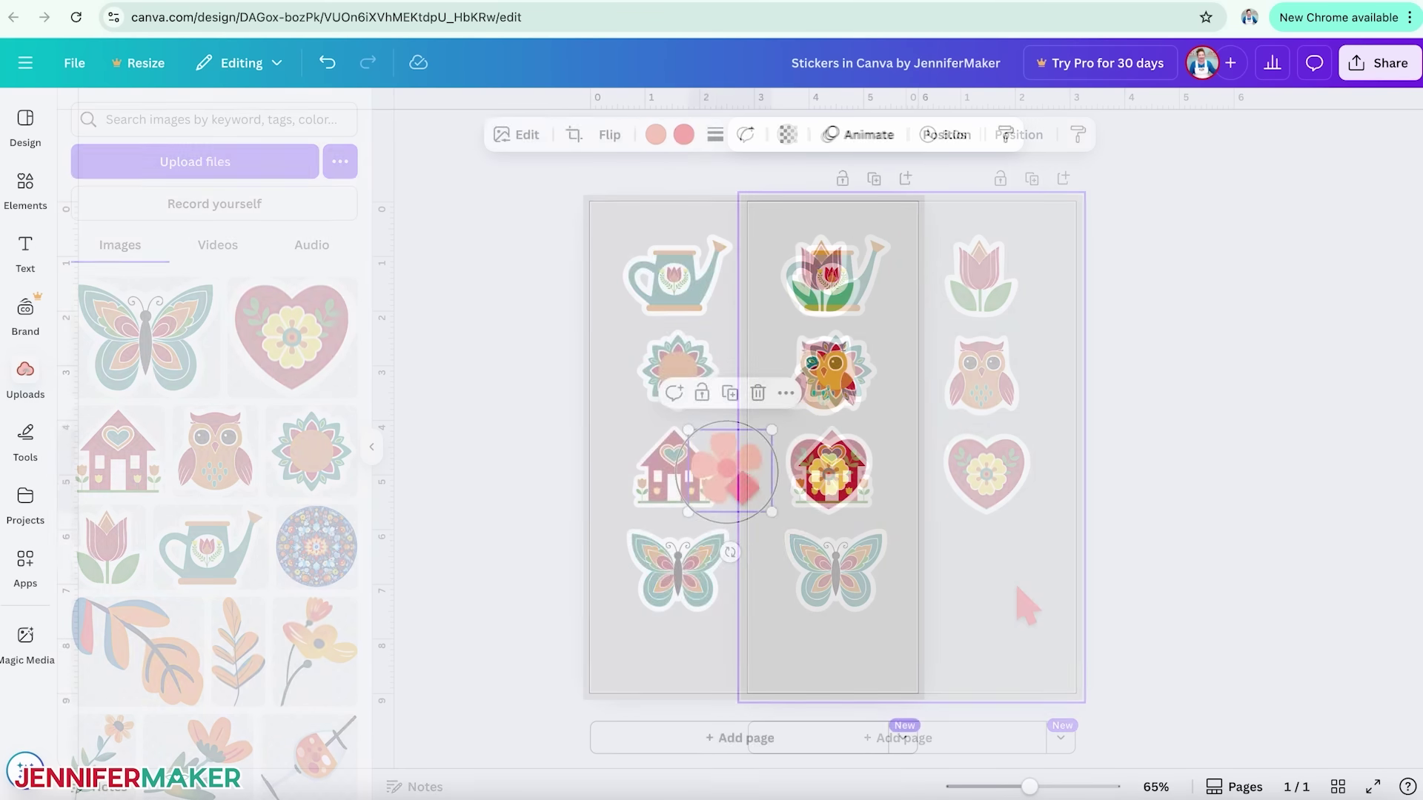
left_click_drag(797, 549, 820, 571)
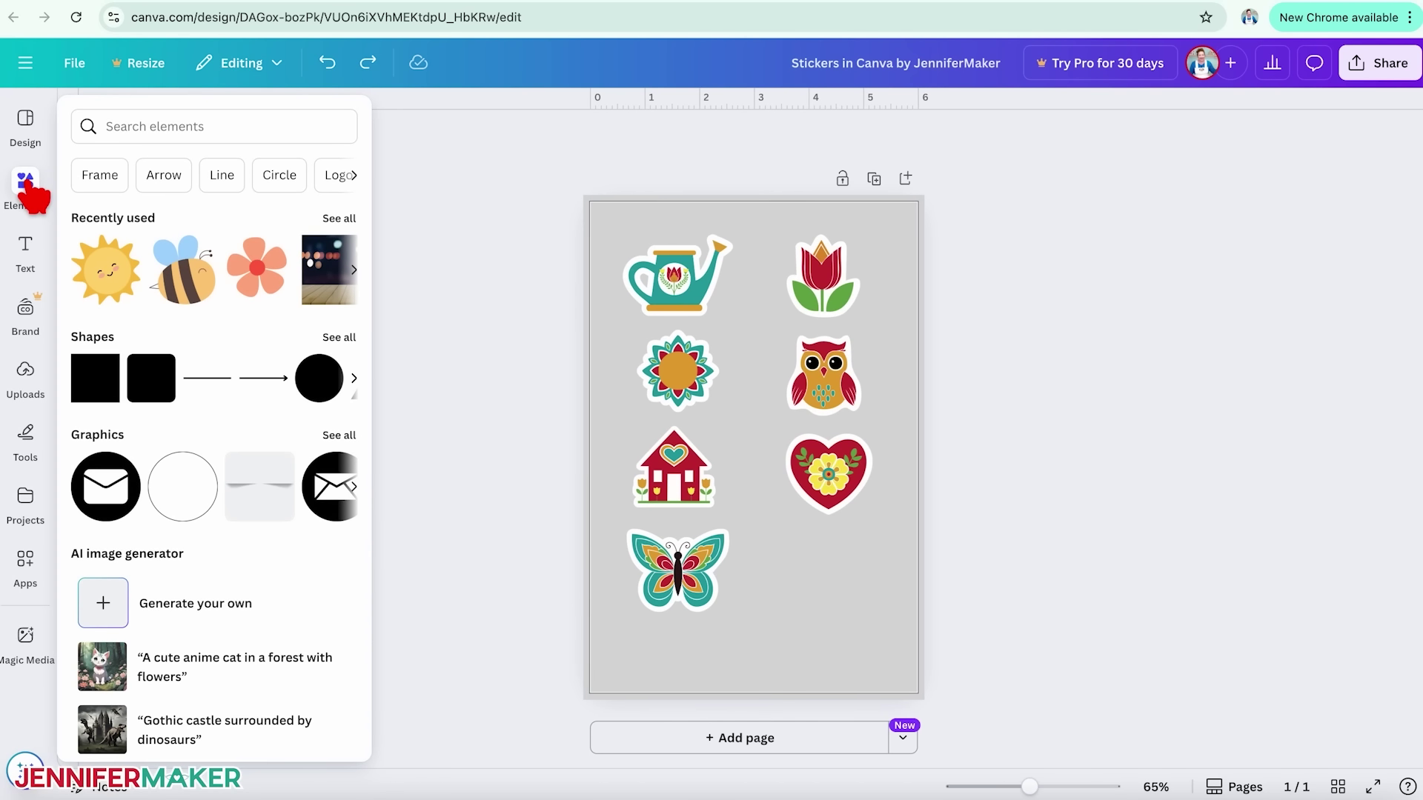
Search the elements library for "flower" and limit the results to graphics.
left_click(223, 127)
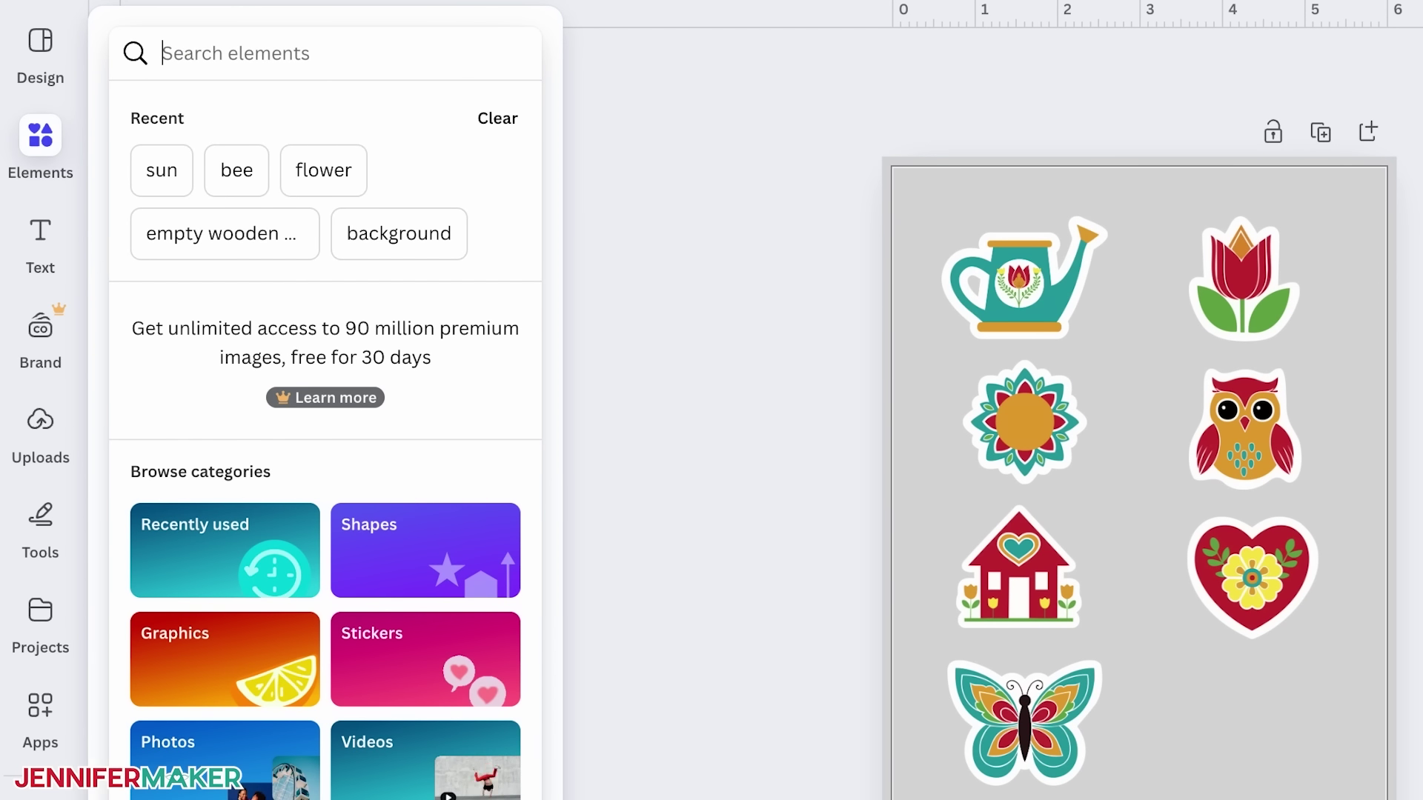
type("flower")
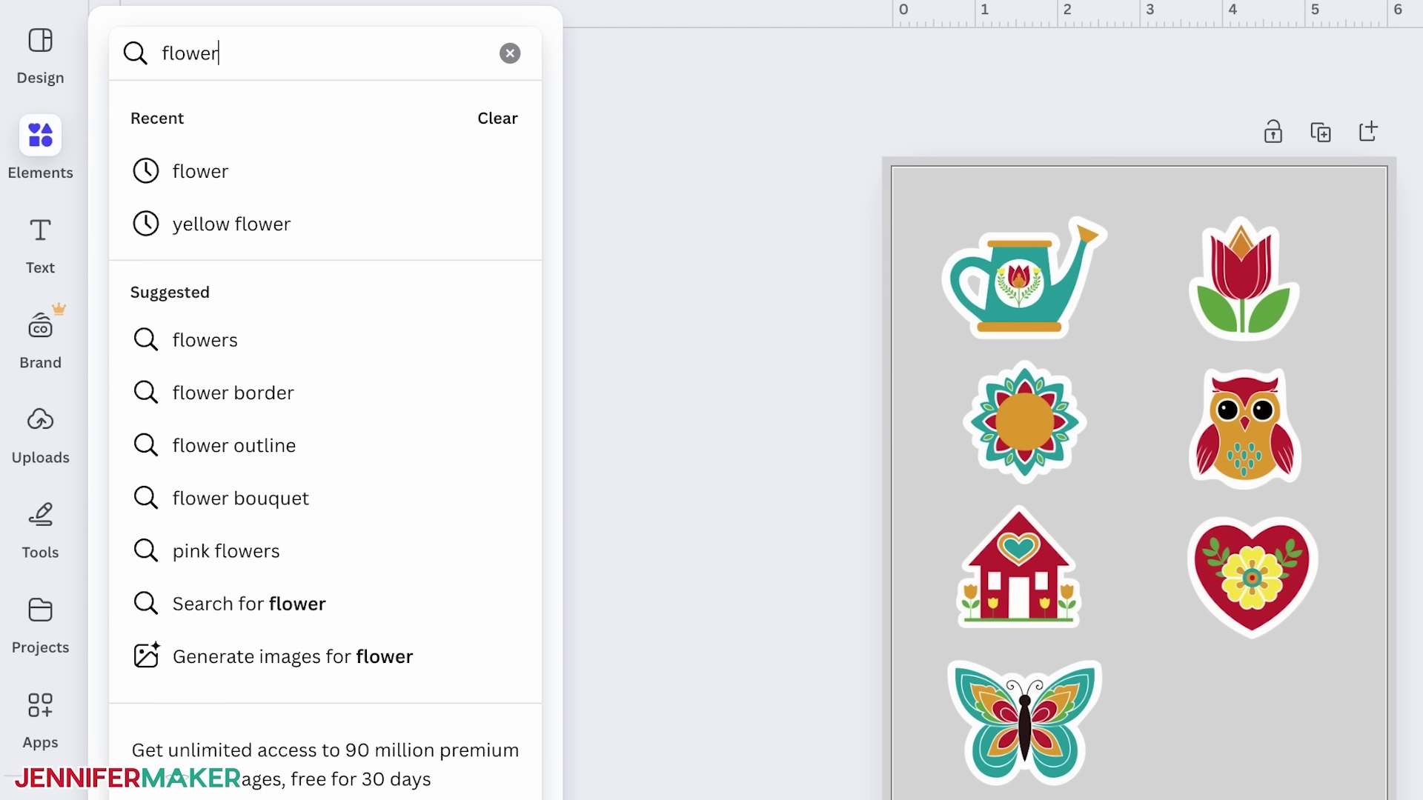
key("Return")
left_click(502, 254)
scroll(444, 415, "down", 3)
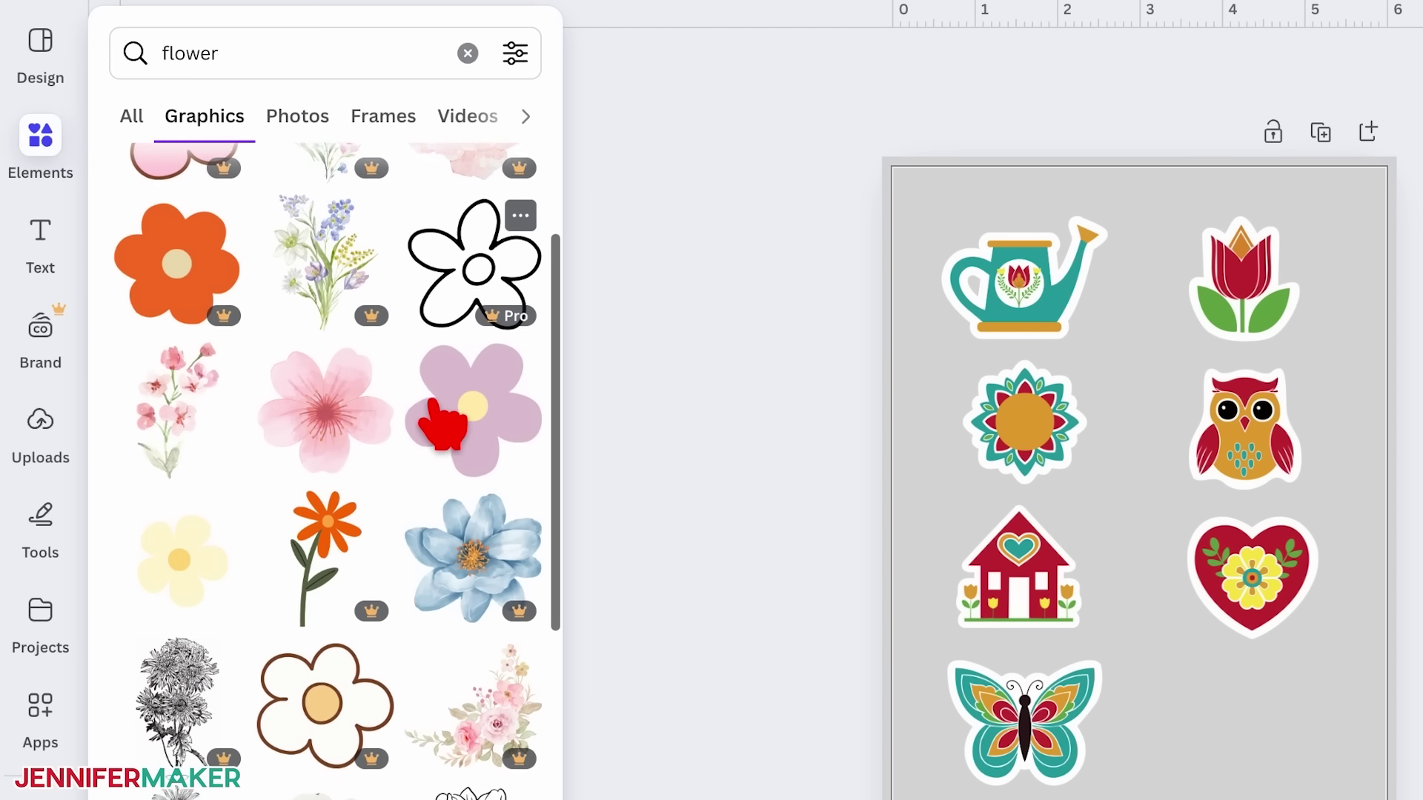
Add the free coral five-petal flower with the red center to the page and place it beside the butterfly.
scroll(442, 427, "down", 3)
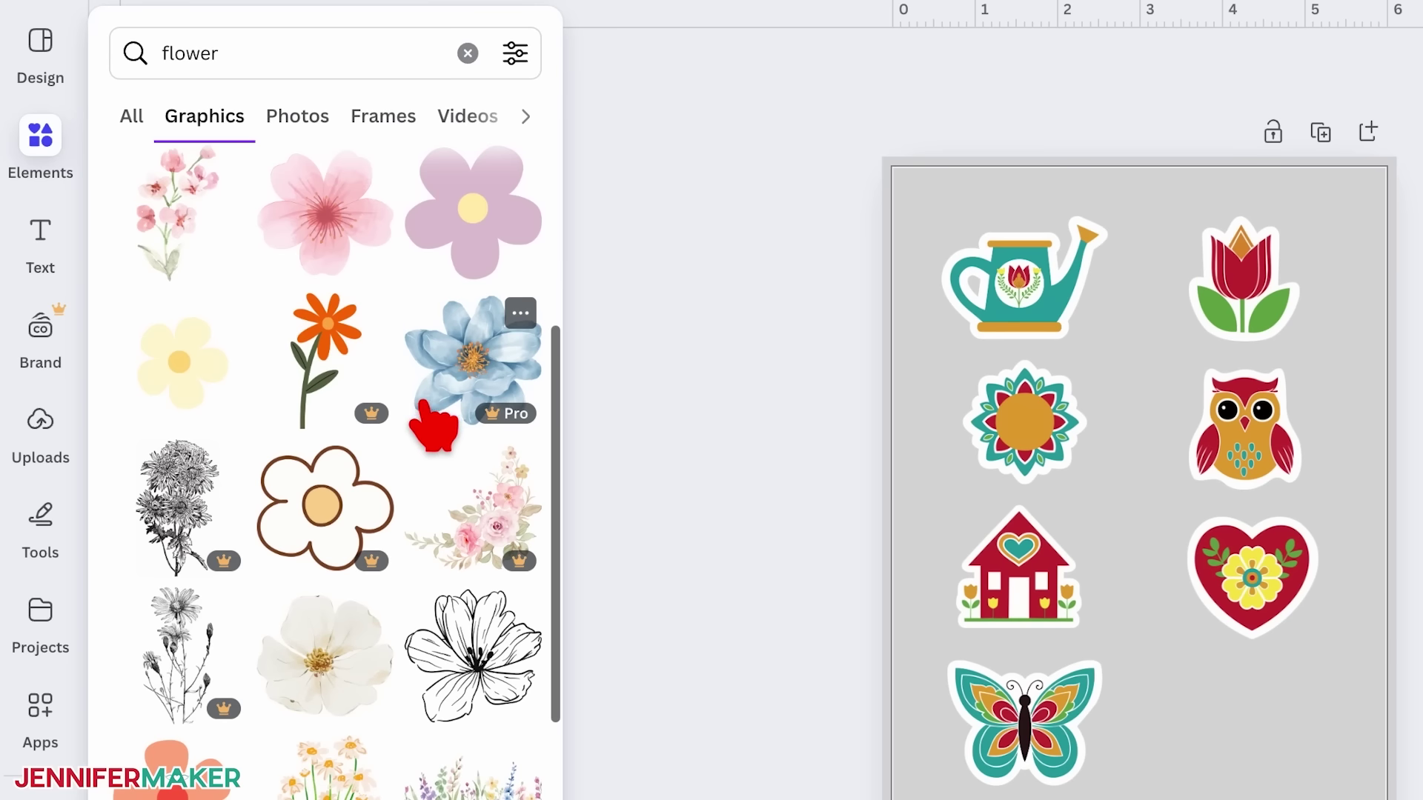
mouse_move(378, 418)
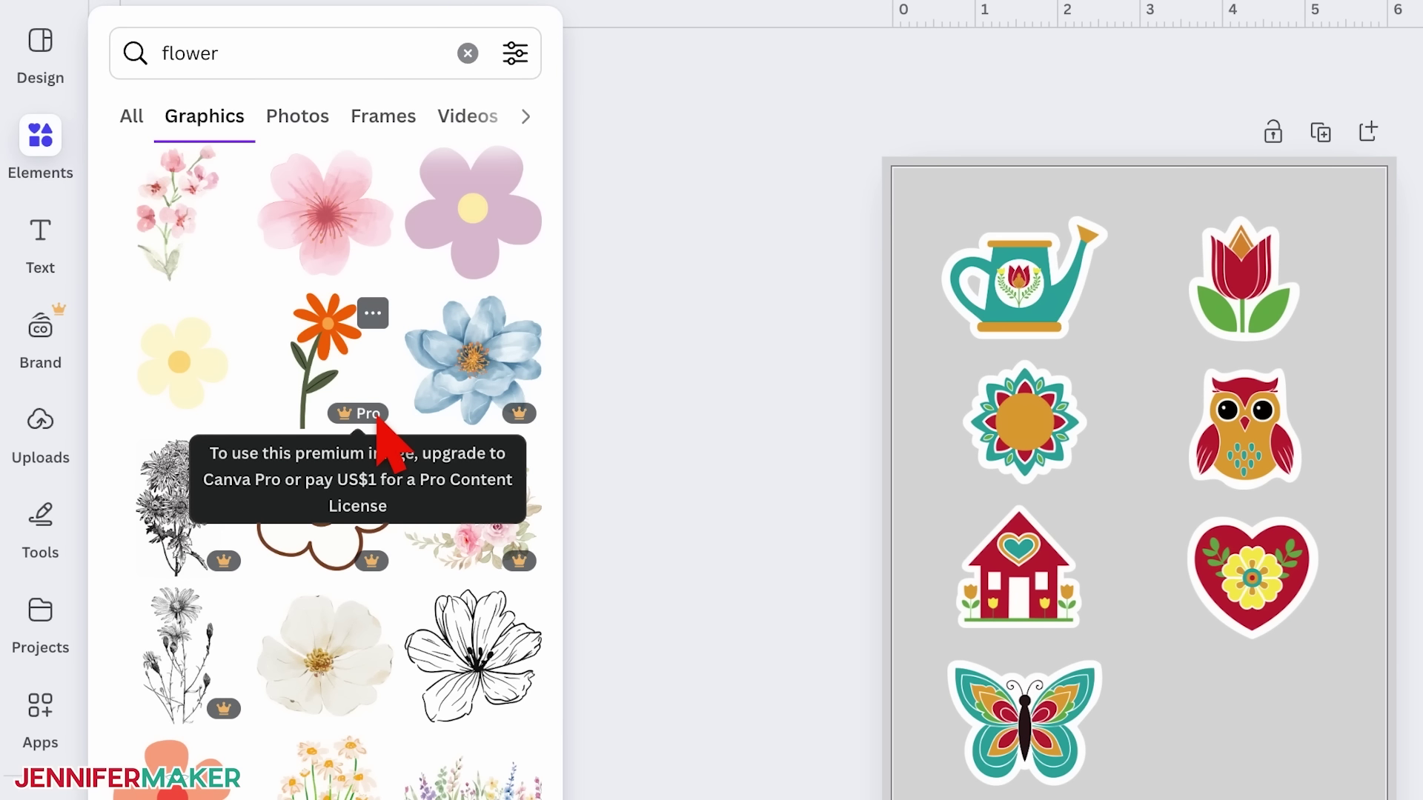
scroll(296, 459, "down", 4)
left_click(178, 481)
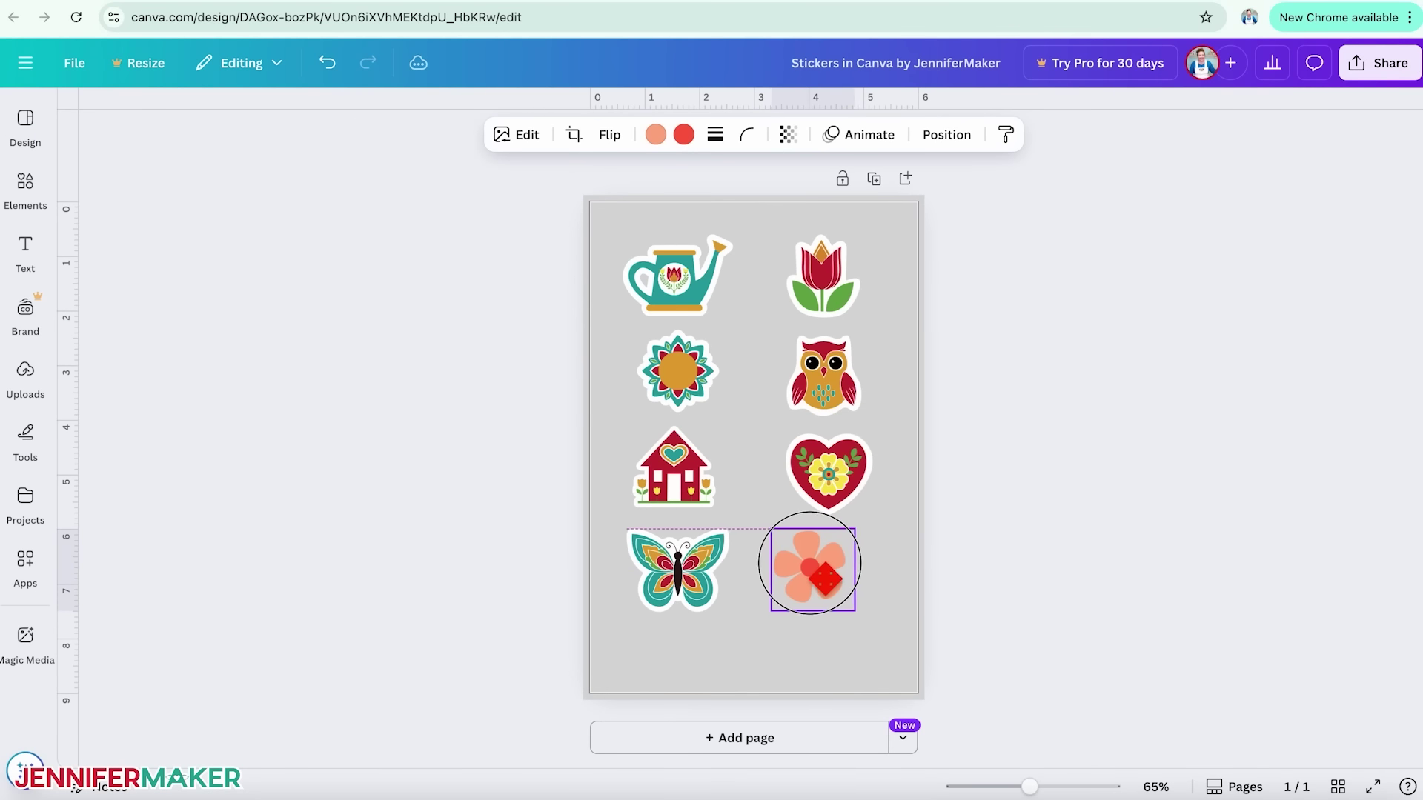
left_click_drag(834, 593, 827, 589)
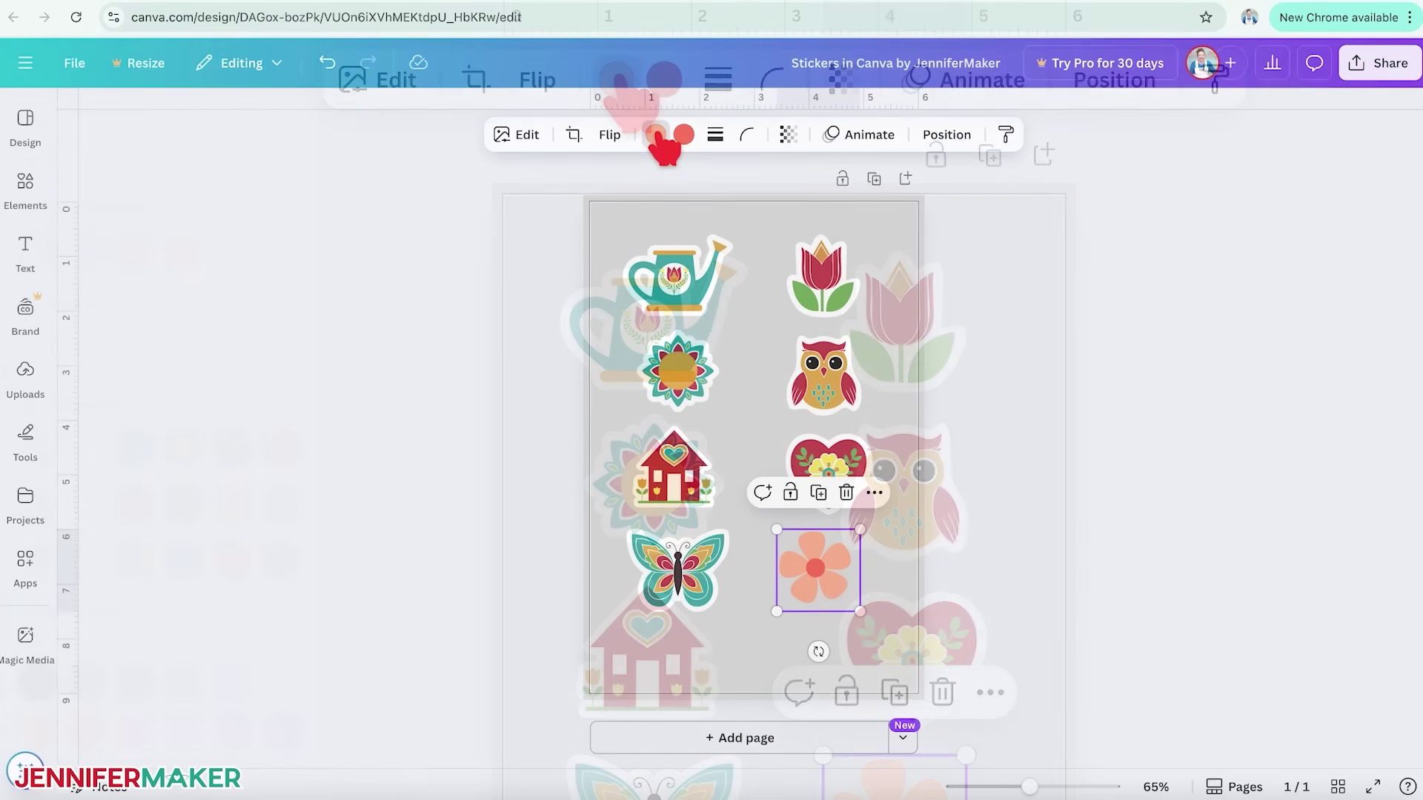
Recolor the flower's petals dark red and its center gold using the photo colors of the watering can.
left_click(616, 80)
left_click(336, 446)
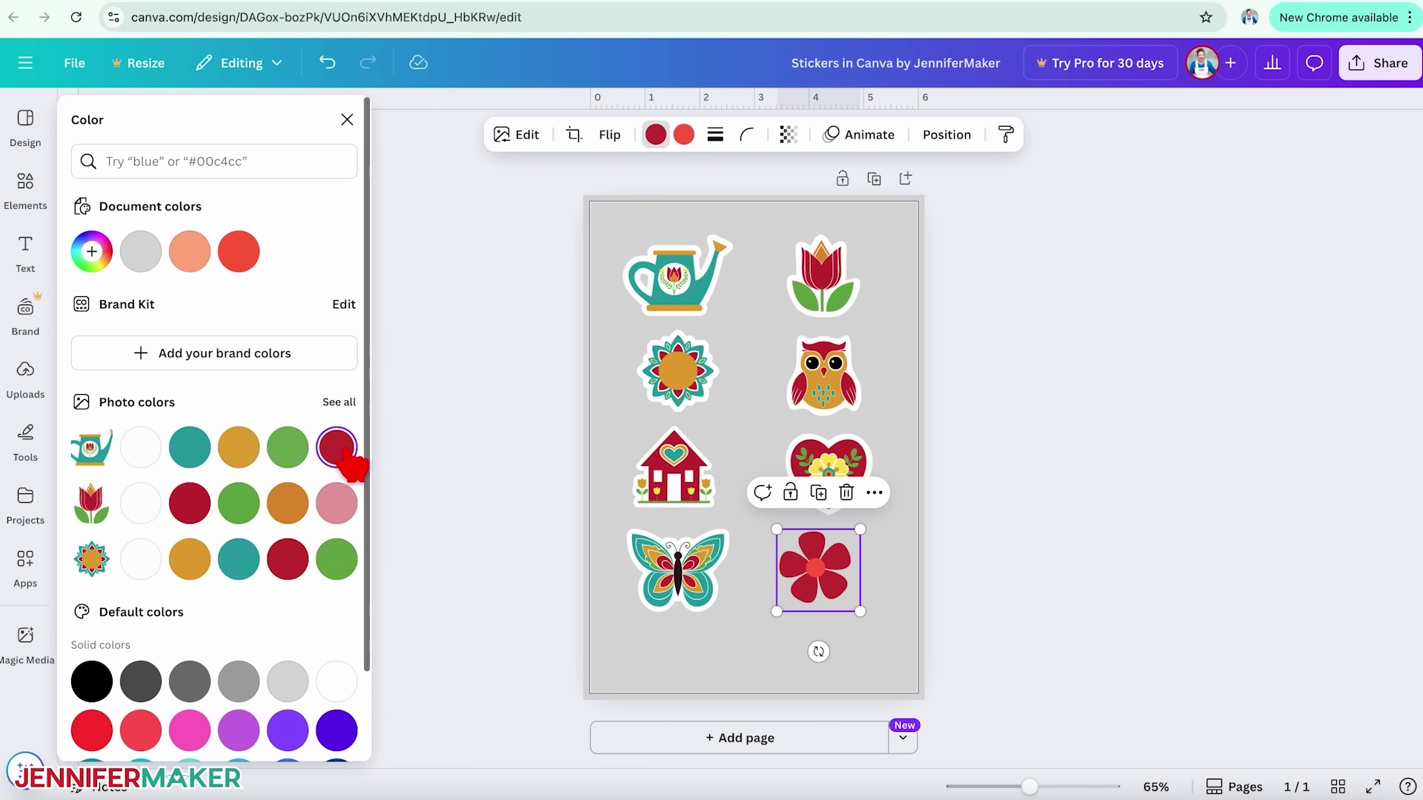
left_click(240, 447)
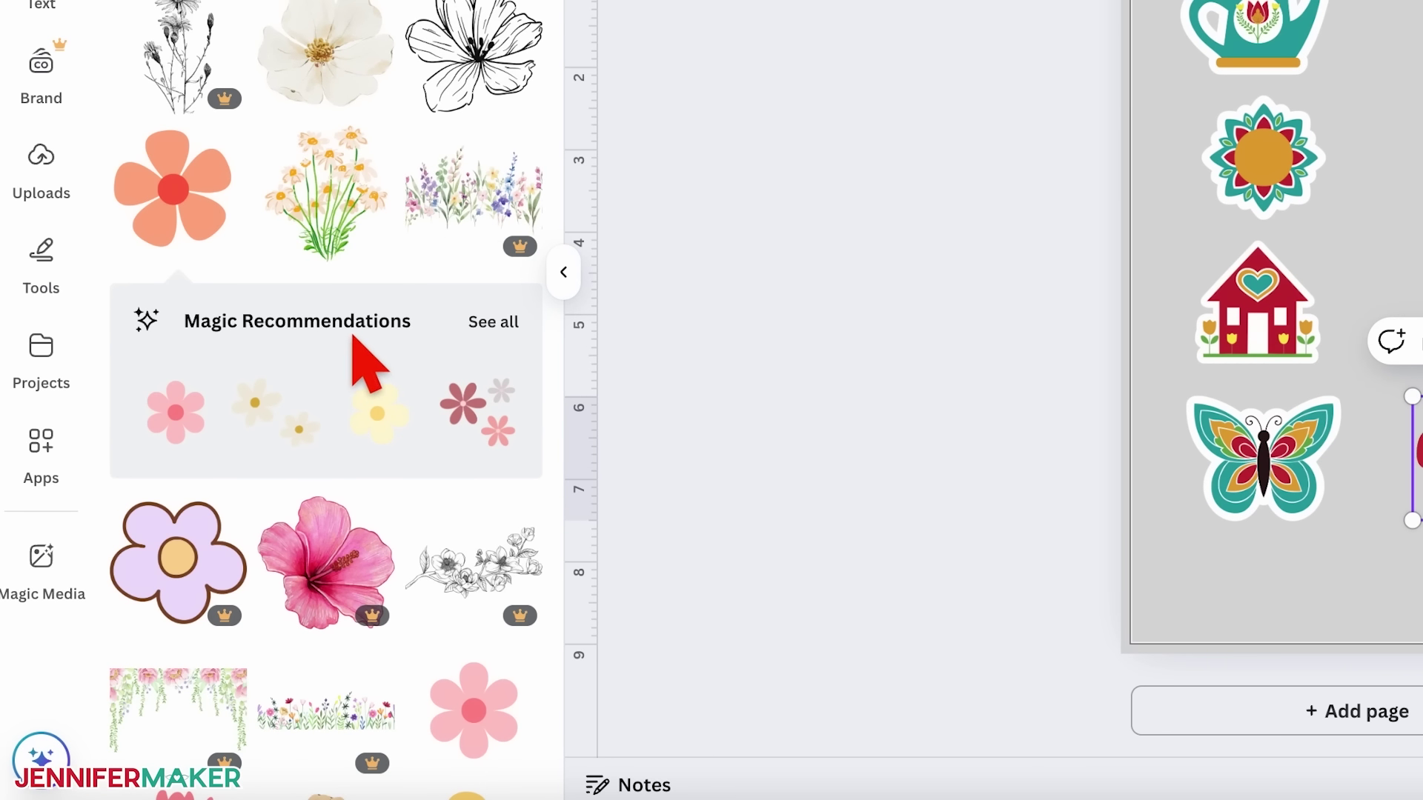
Add the bee and smiling sun from the flower's Magic Recommendations, with the bee's body recolored gold (#e3a632) and its stripes black.
left_click(494, 321)
scroll(495, 326, "down", 10)
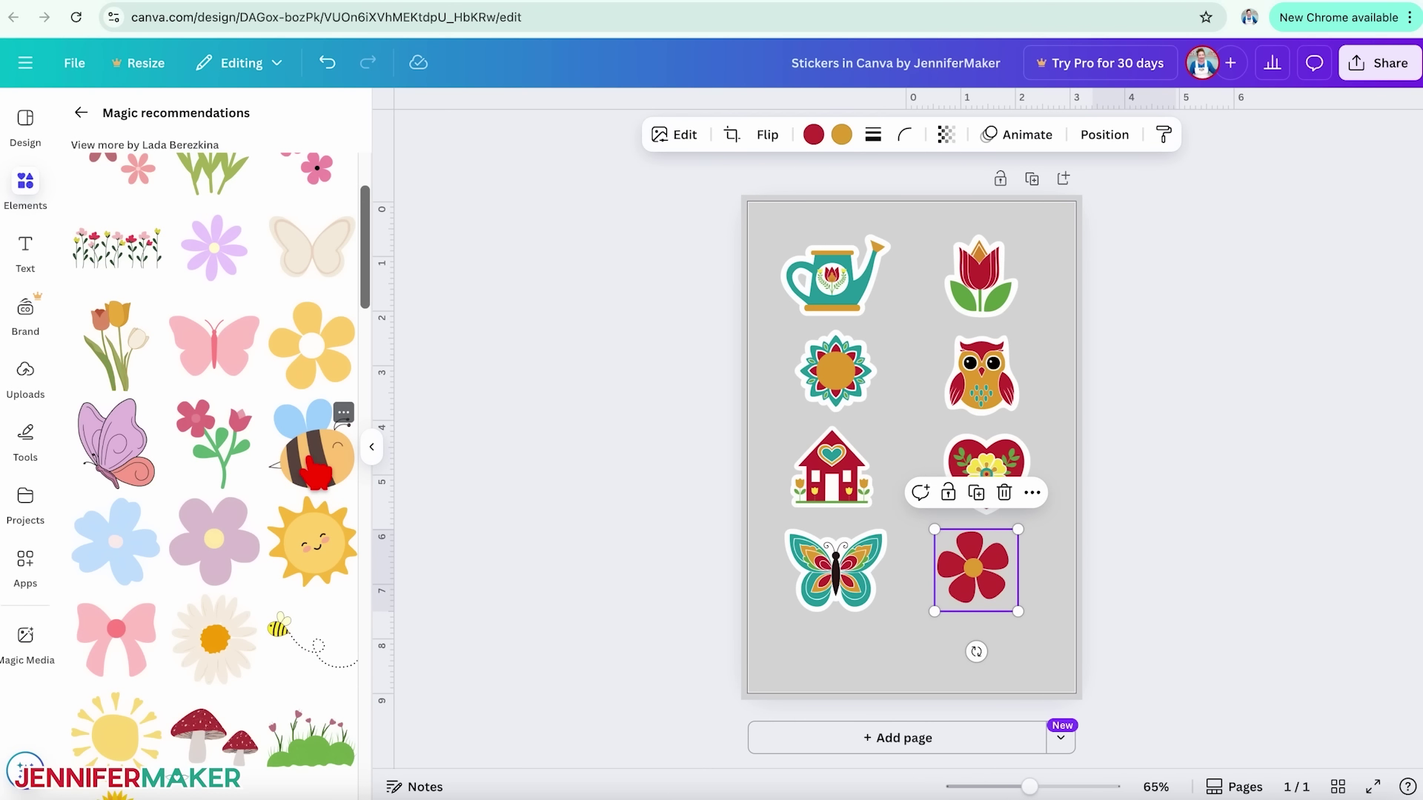
left_click(318, 474)
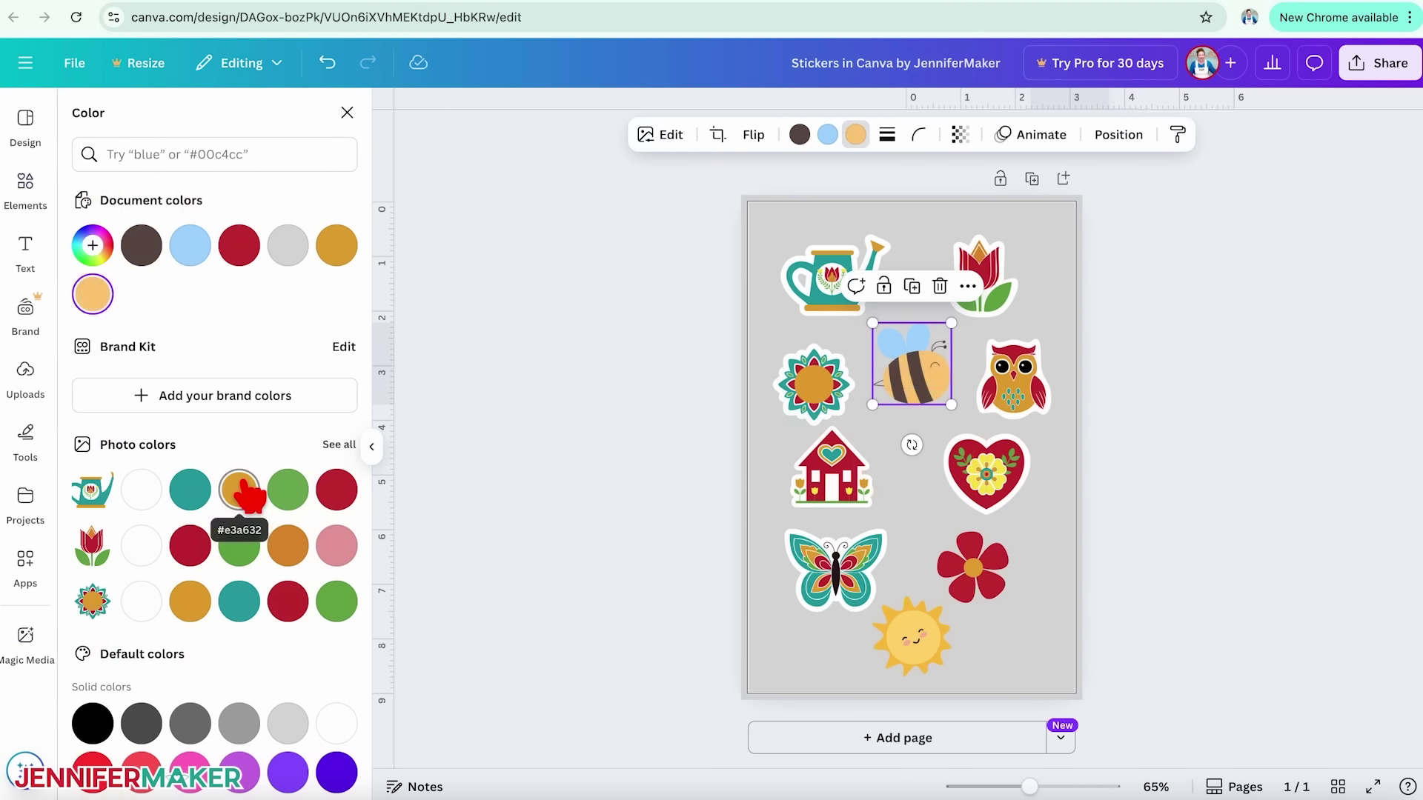
left_click(243, 489)
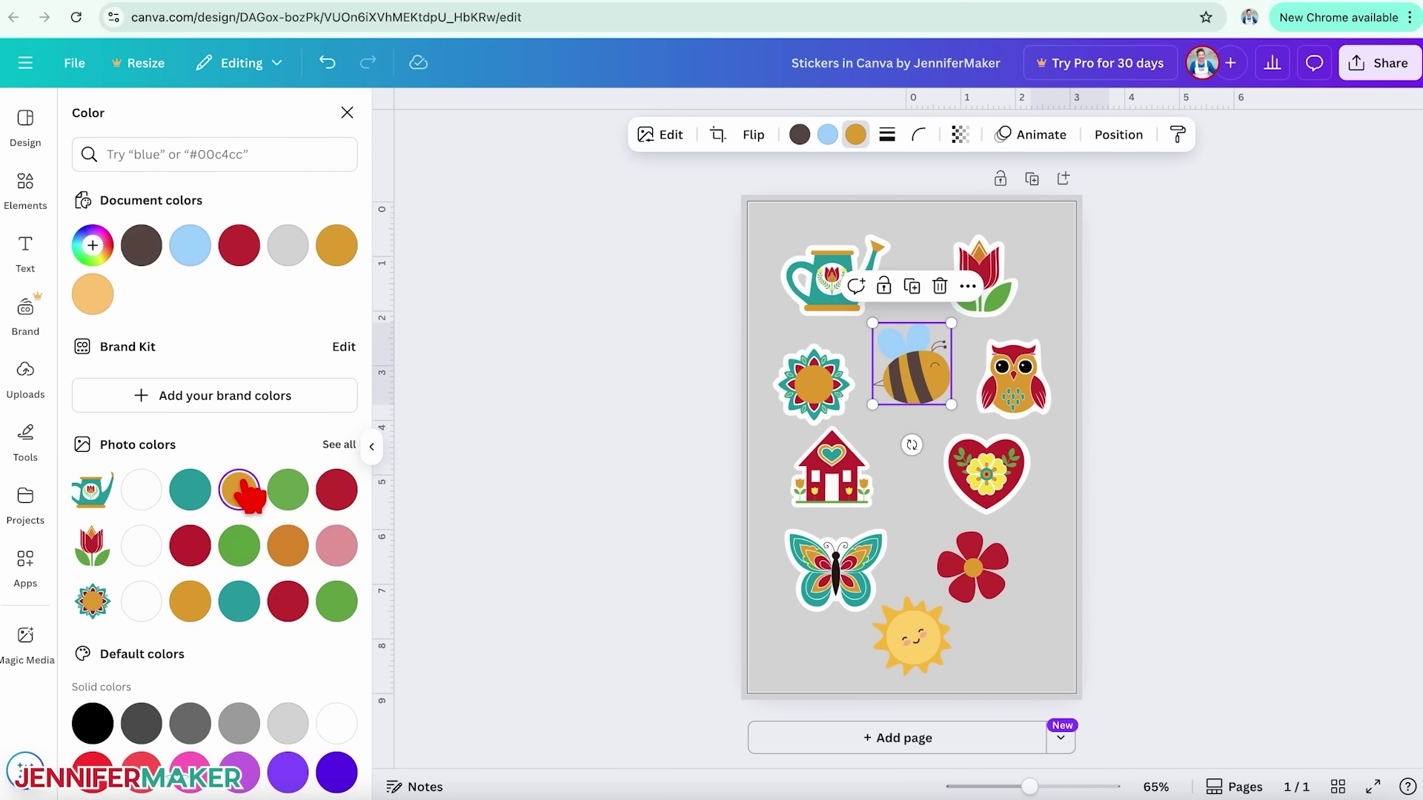
left_click(95, 727)
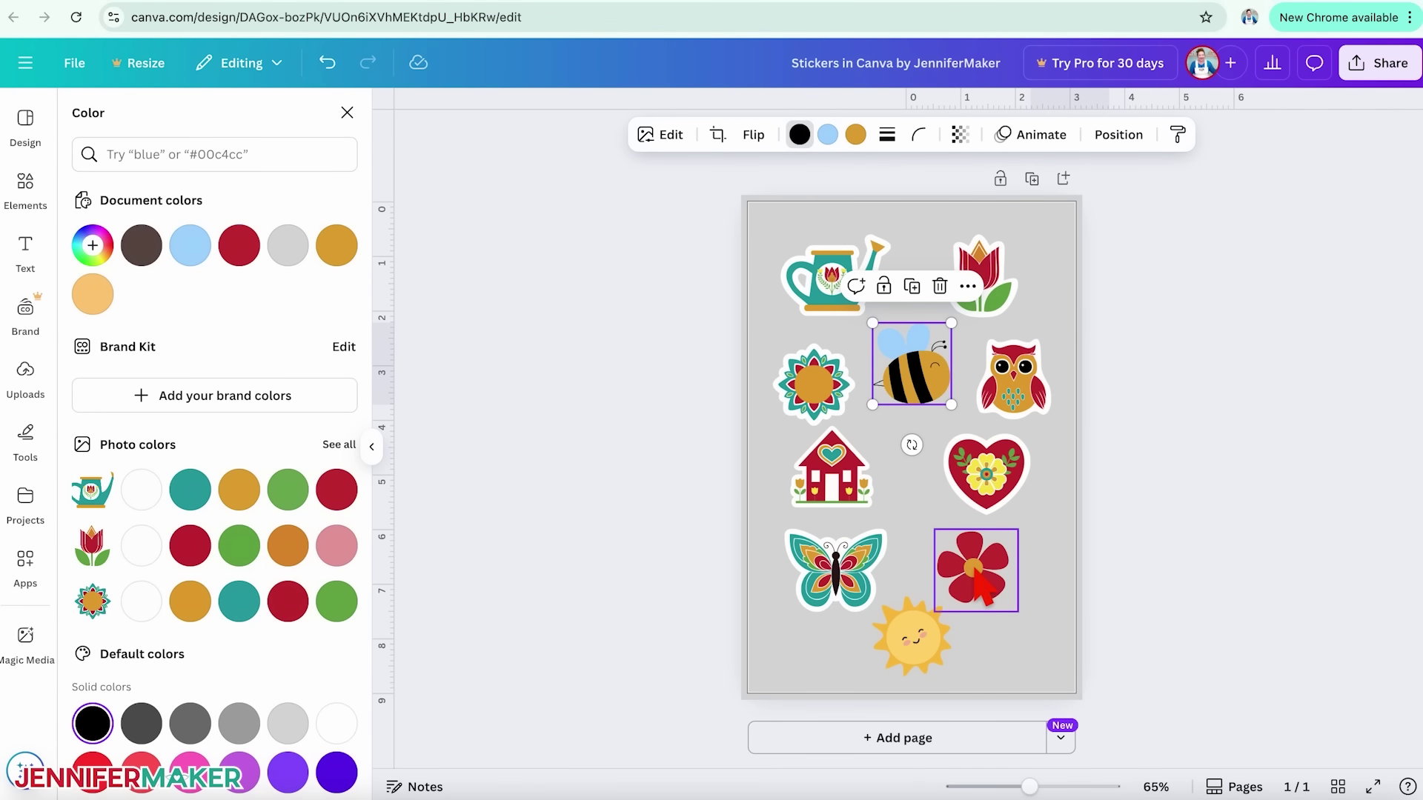
Apply the Outline style of the Shadows effect to the red flower.
left_click(977, 582)
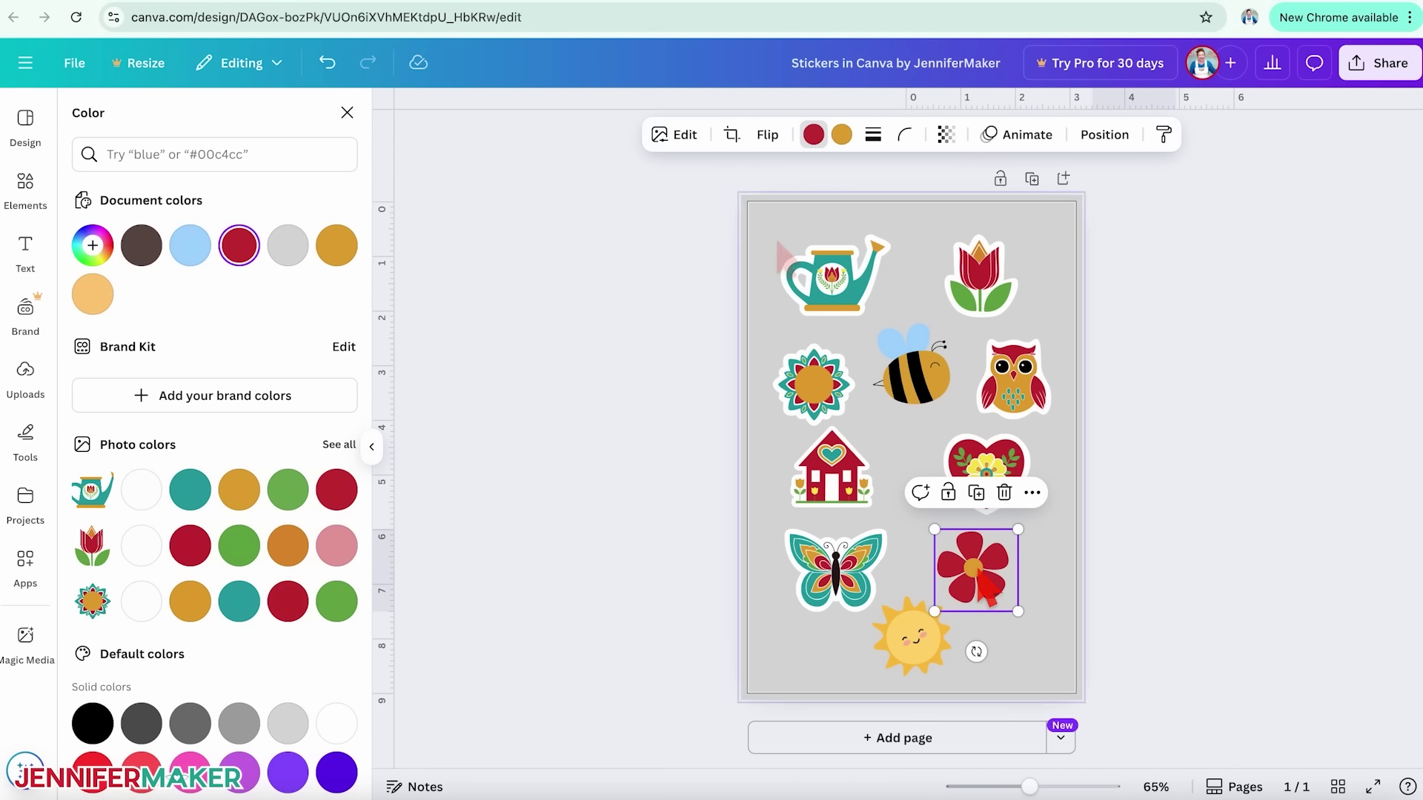
left_click(680, 137)
scroll(313, 367, "down", 5)
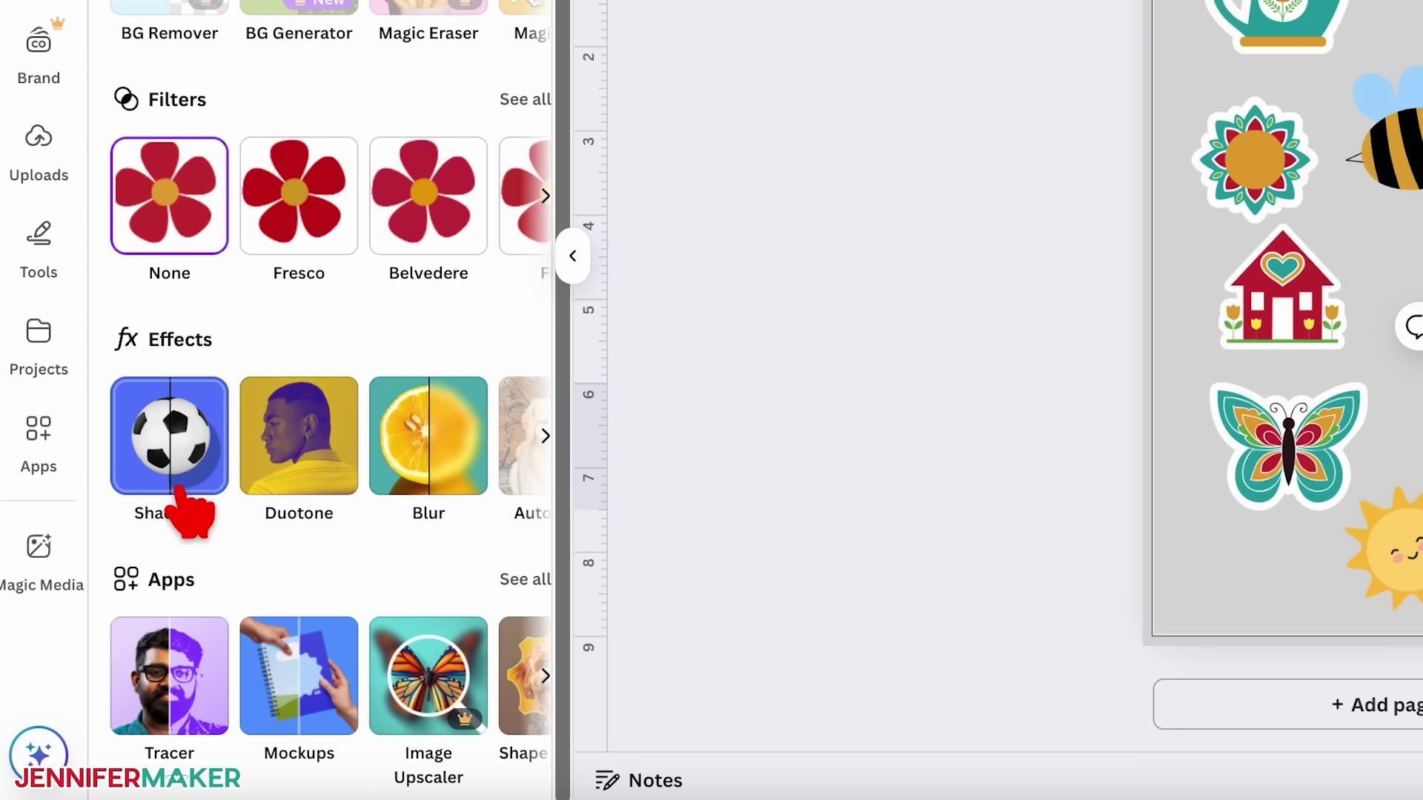
left_click(185, 467)
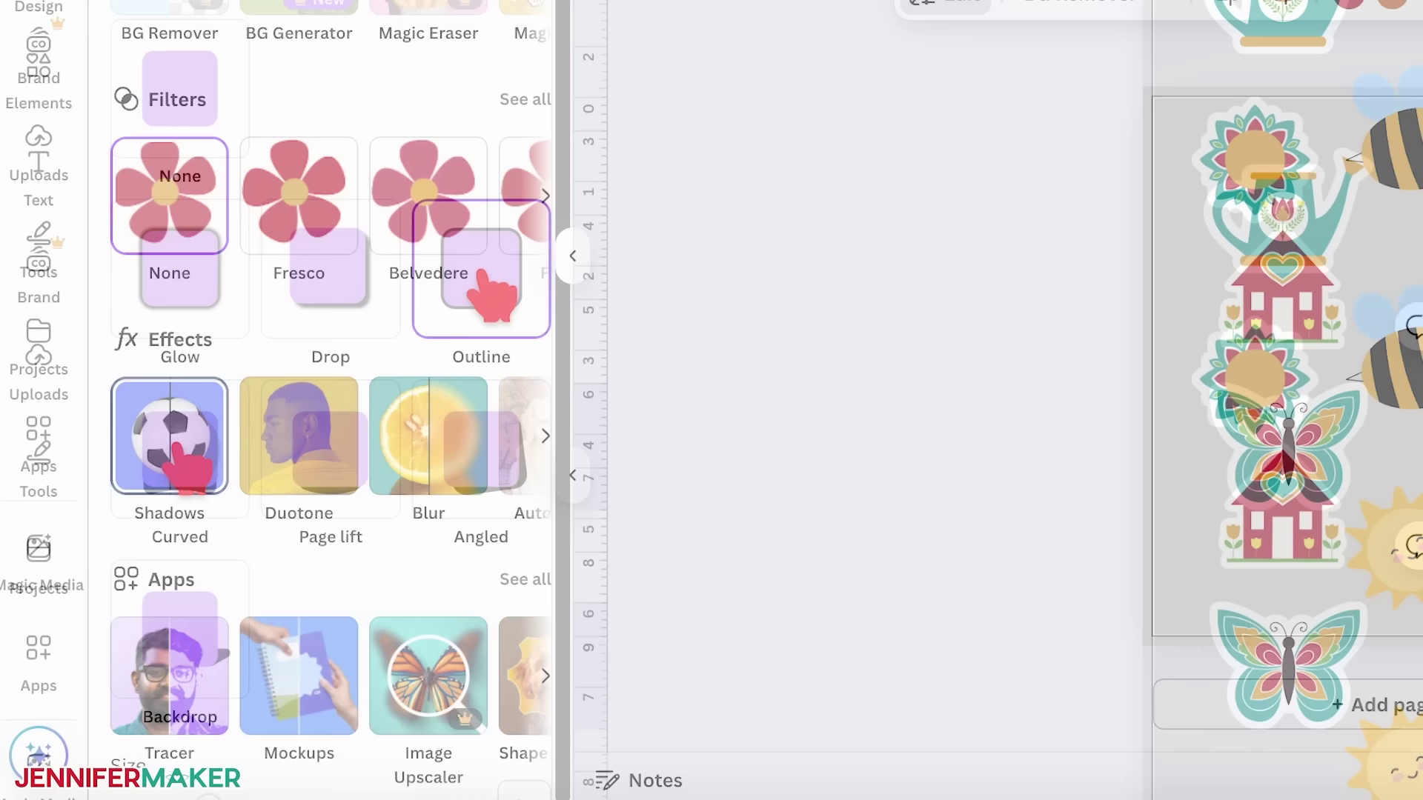
left_click(493, 298)
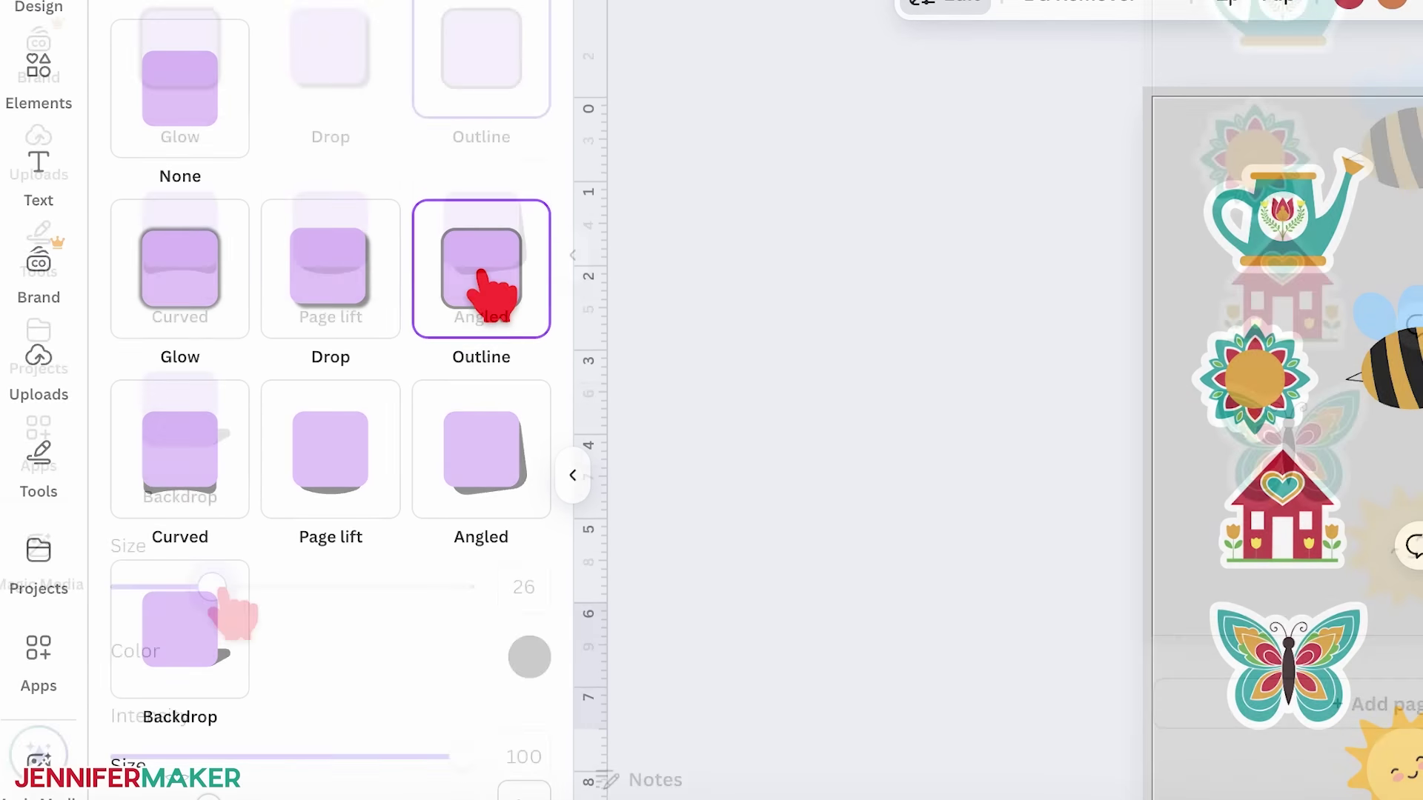
Set the flower's outline size to 100 and its color to white.
left_click_drag(300, 588, 463, 587)
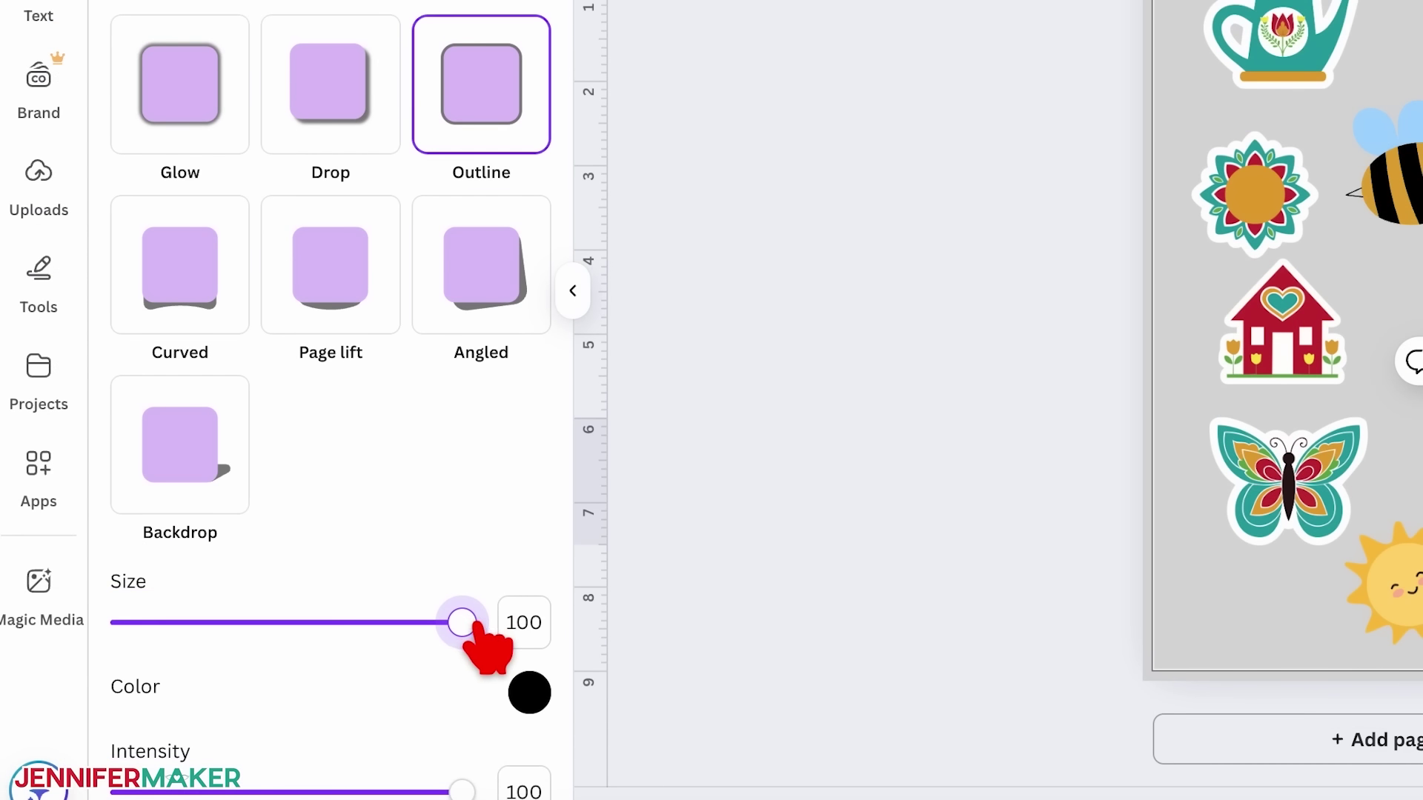
left_click(529, 693)
left_click(538, 400)
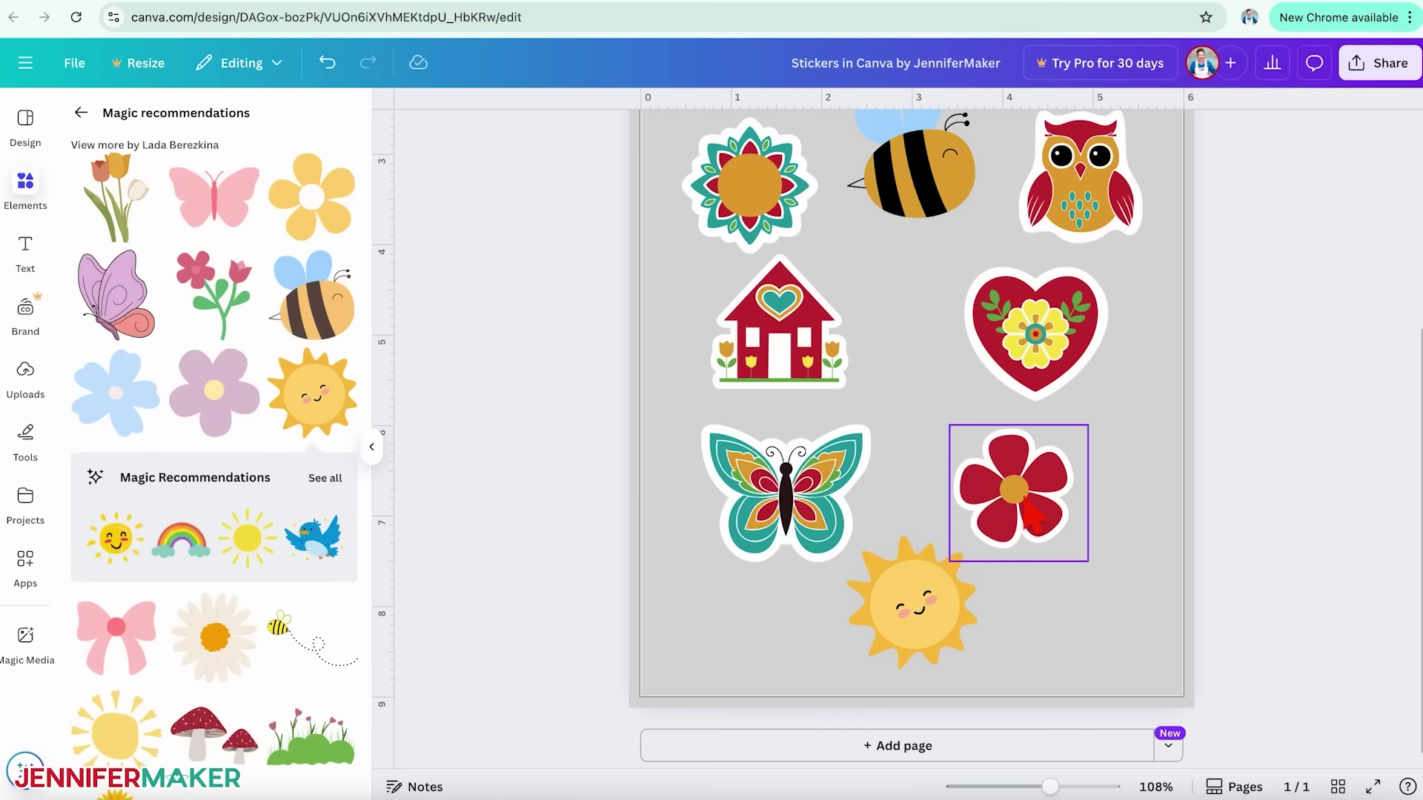
left_click(1025, 501)
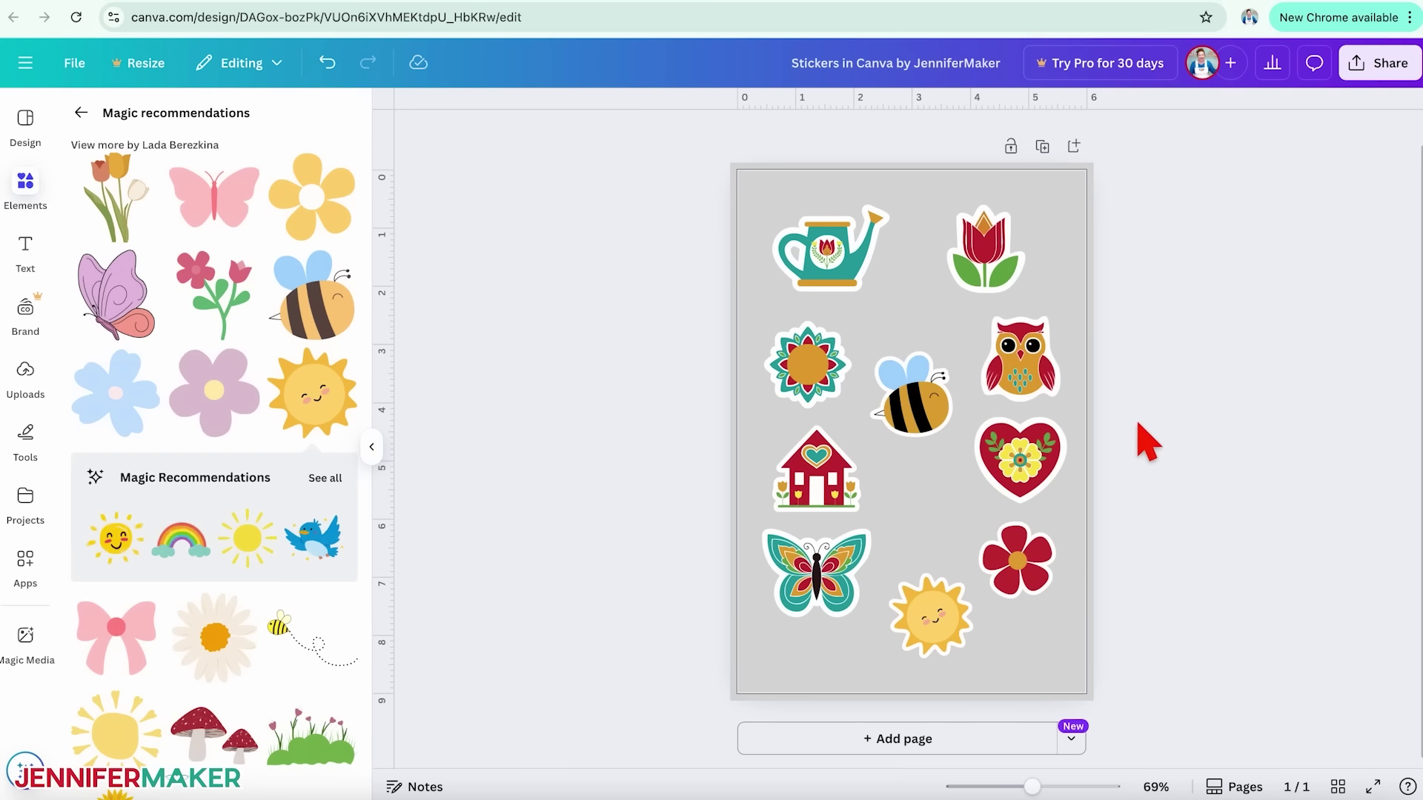
Add a new text box to the sticker page.
left_click(27, 250)
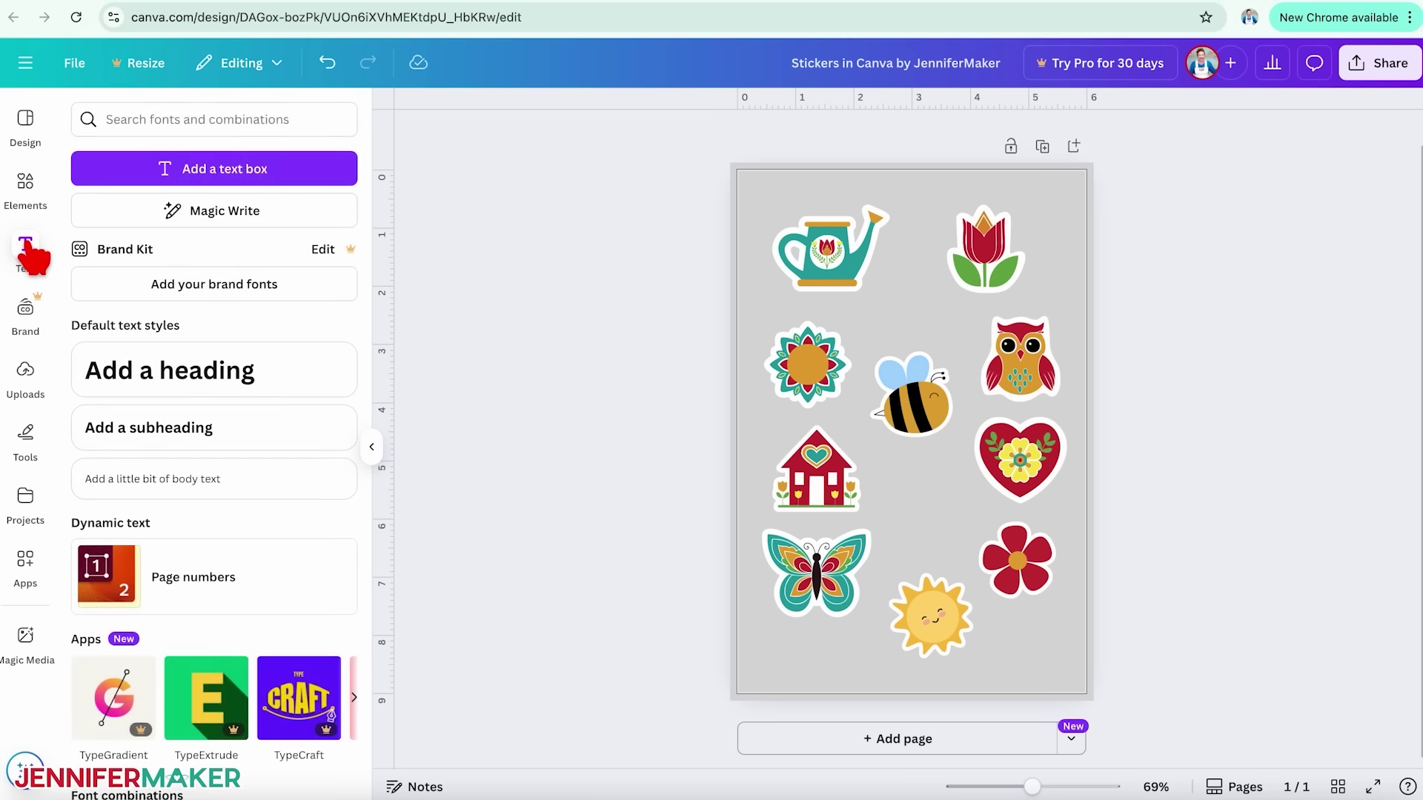
left_click(317, 183)
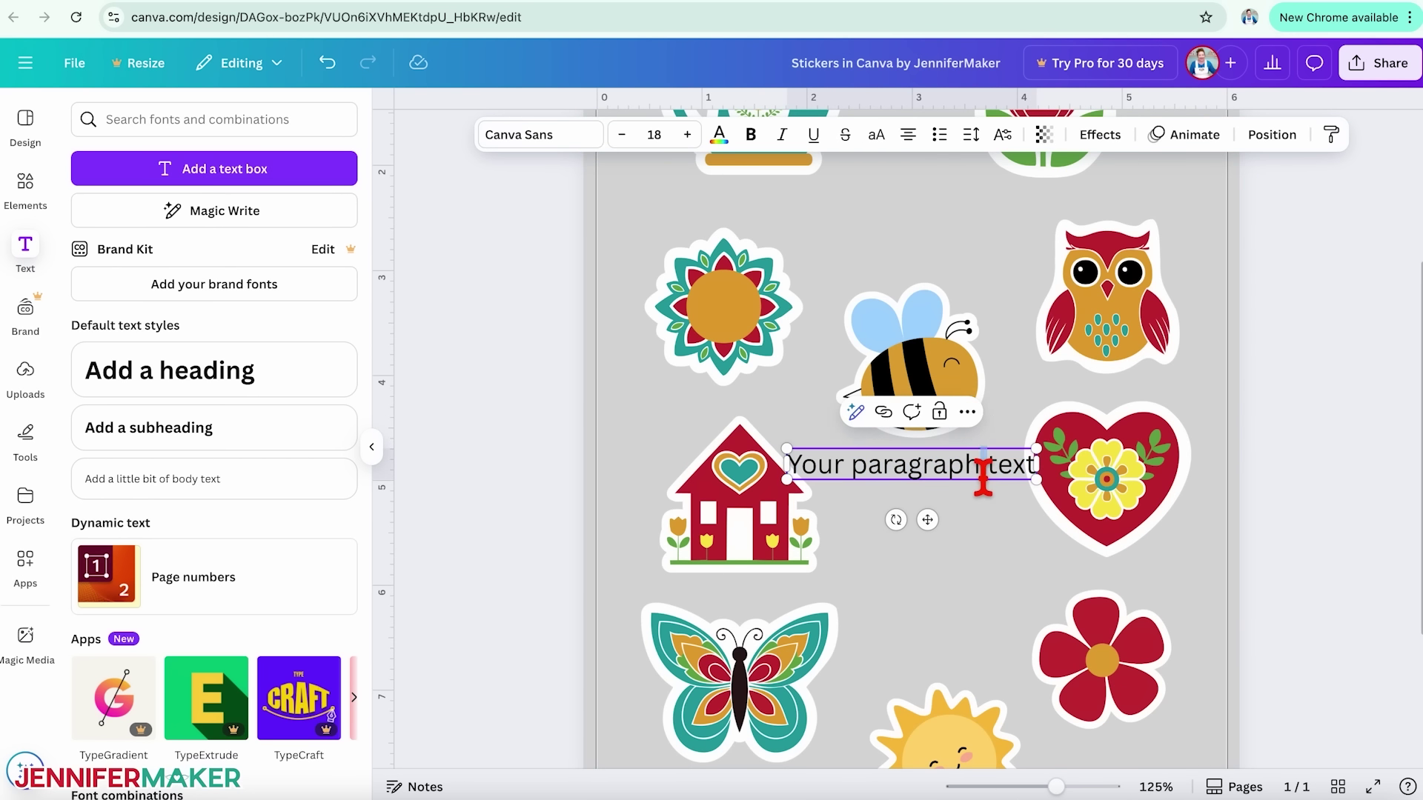
Replace the placeholder text with "Made with Heart", filter the fonts to Free and set the text in TT Milks Script.
left_click(983, 478)
type("Made with Heart")
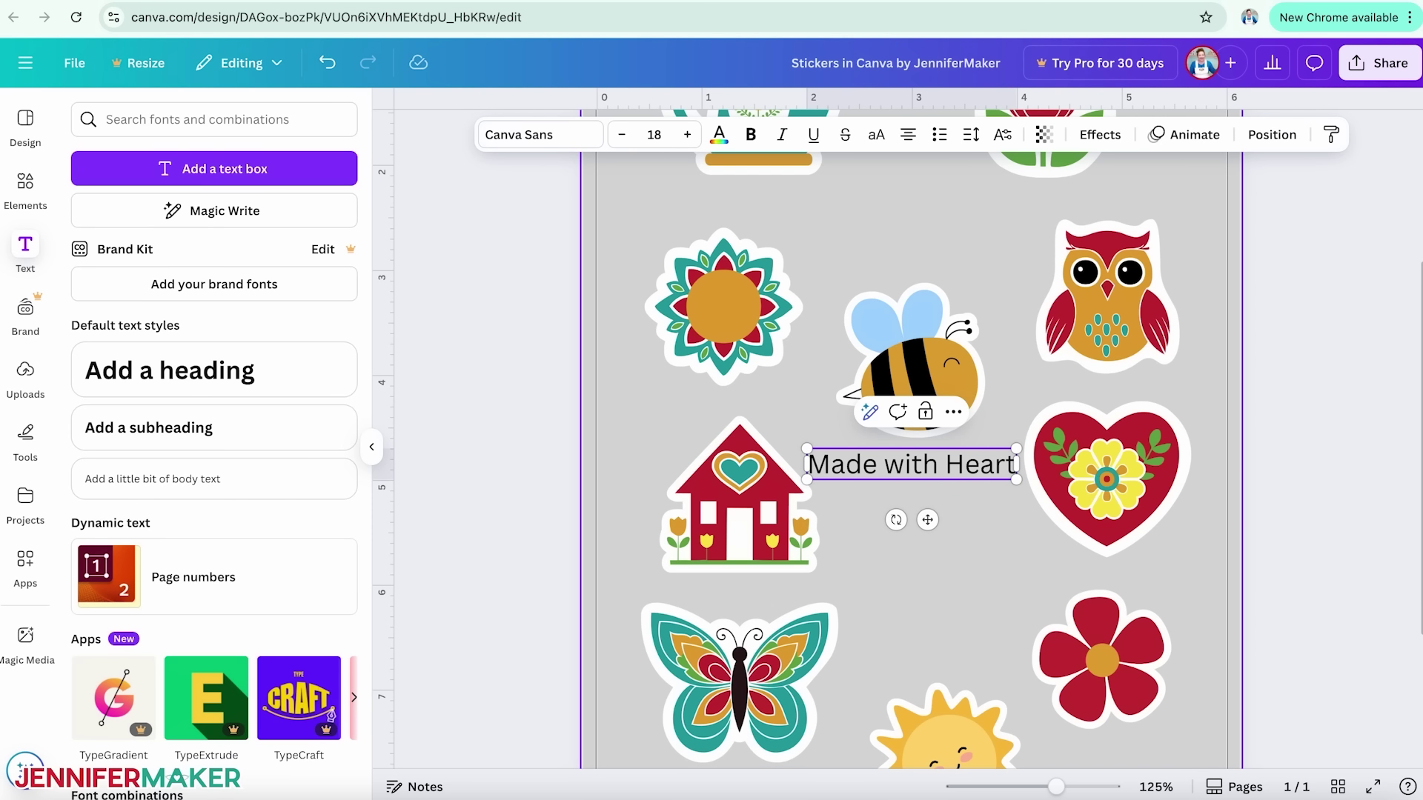
left_click(587, 135)
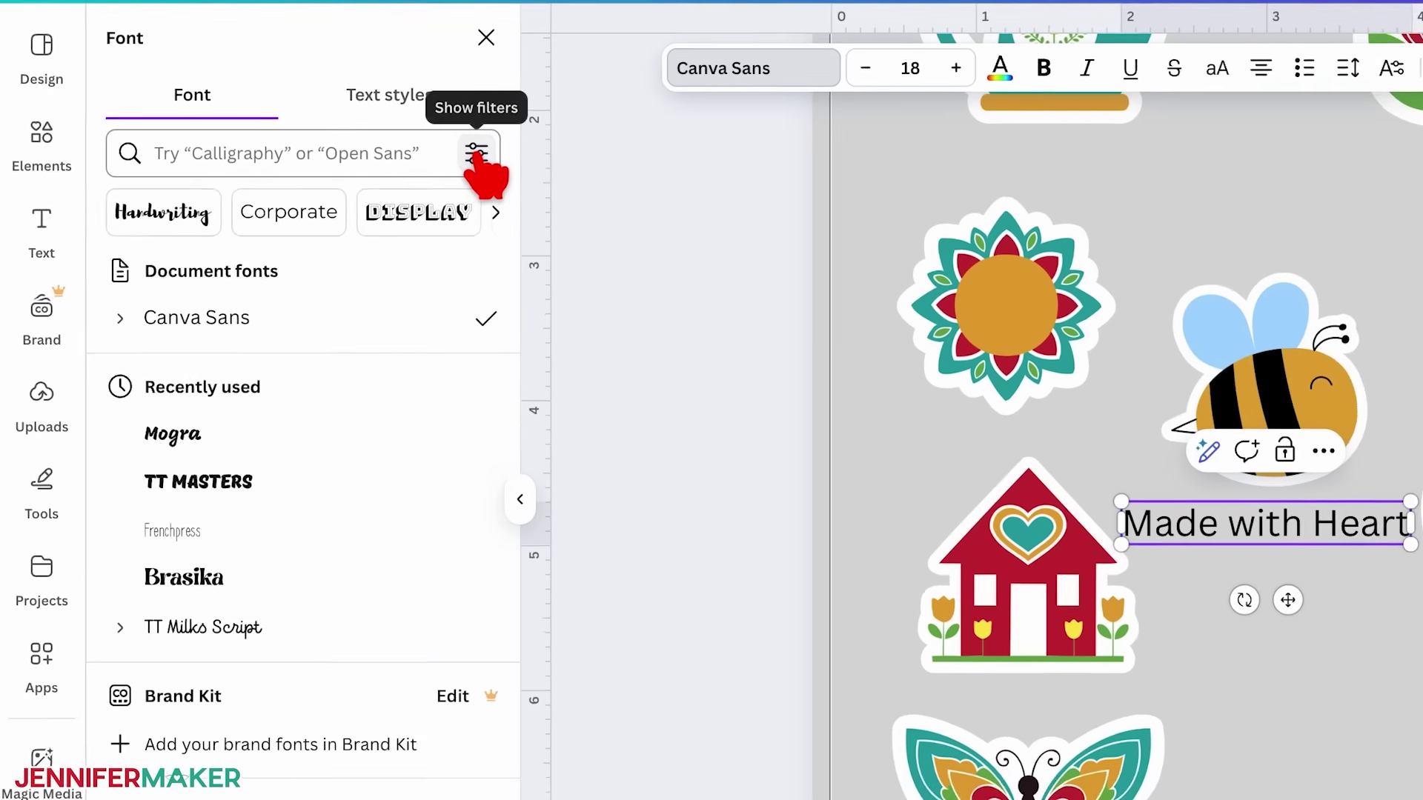
left_click(340, 196)
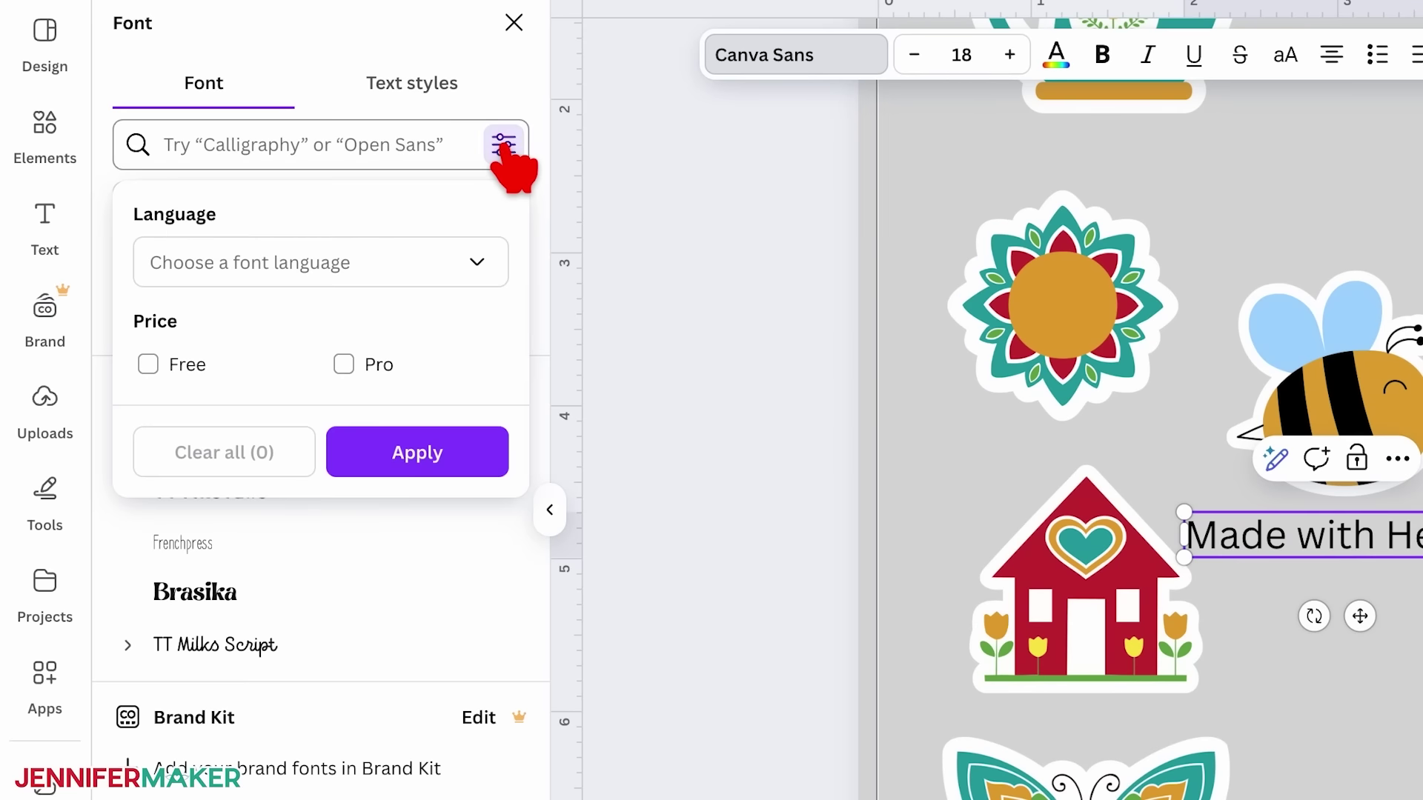
left_click(149, 364)
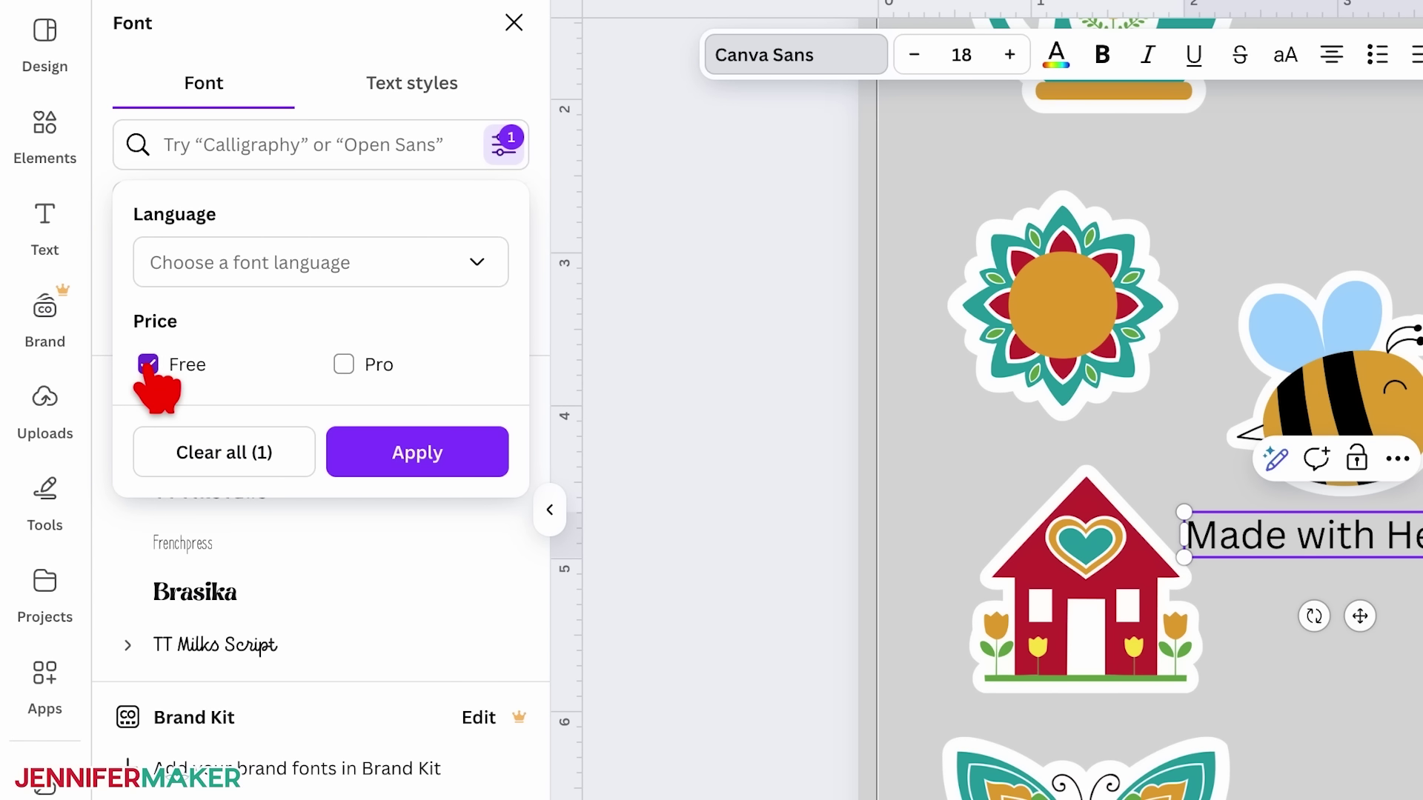
left_click(482, 470)
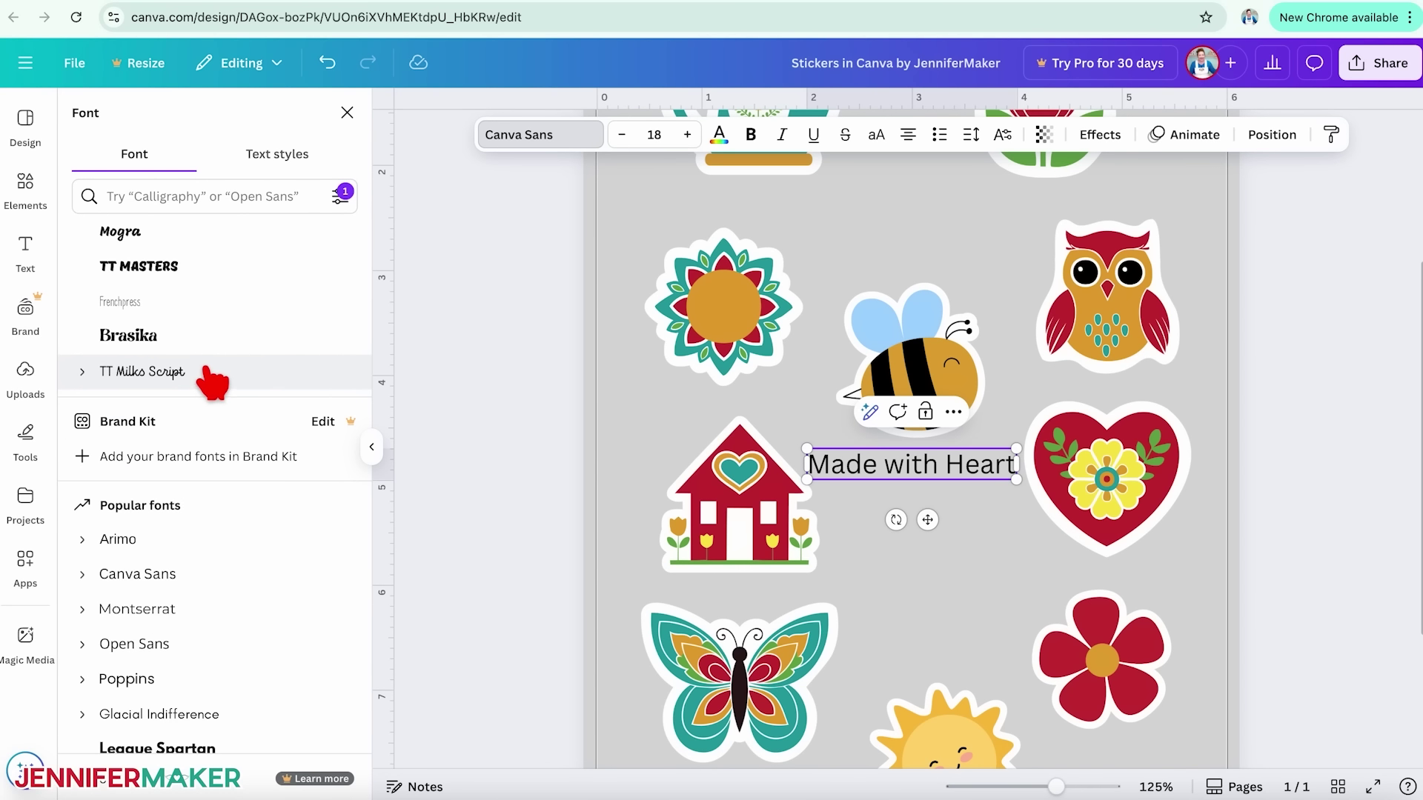
left_click(208, 371)
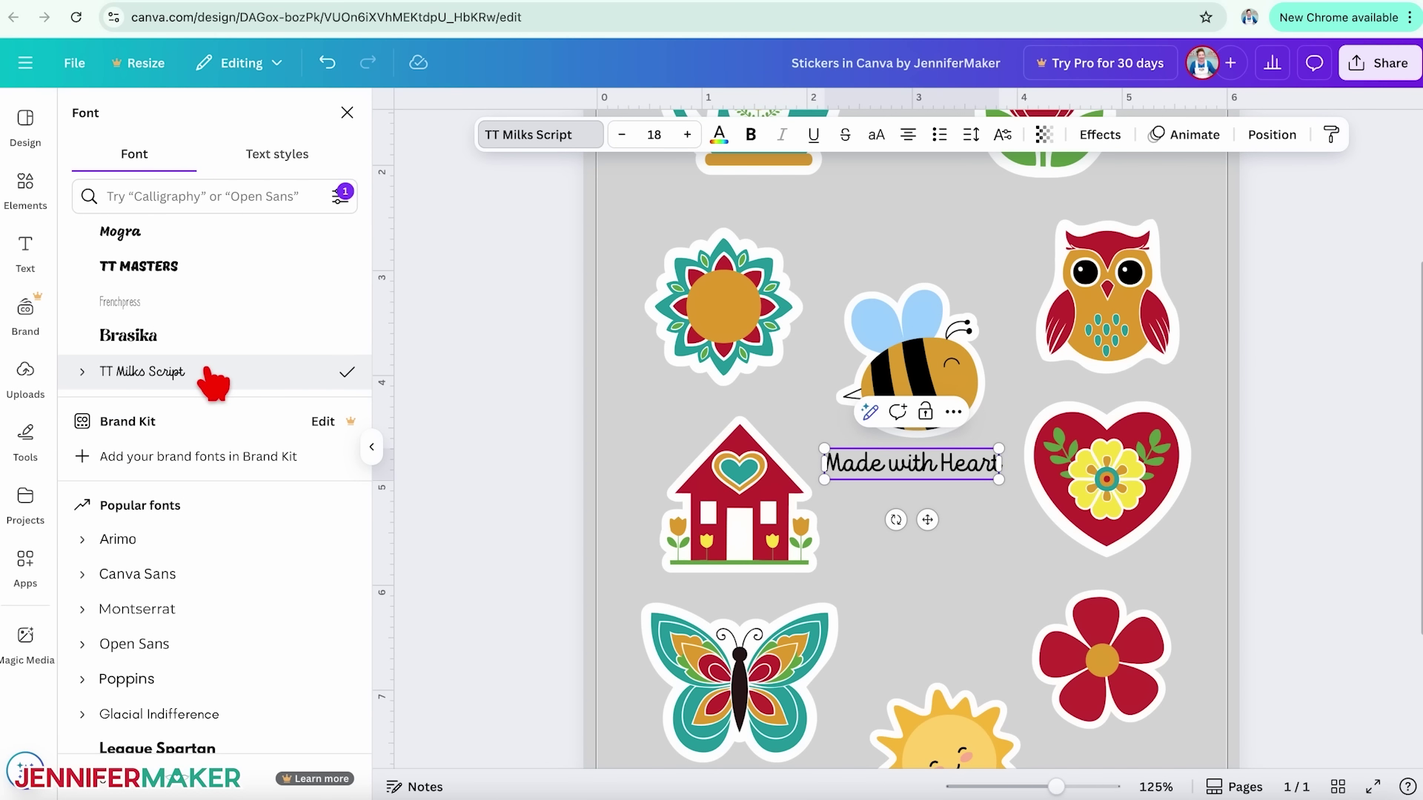
Color the "Made with Heart" text with the watering can's dark red and scale it down to font size 13.8.
left_click(719, 136)
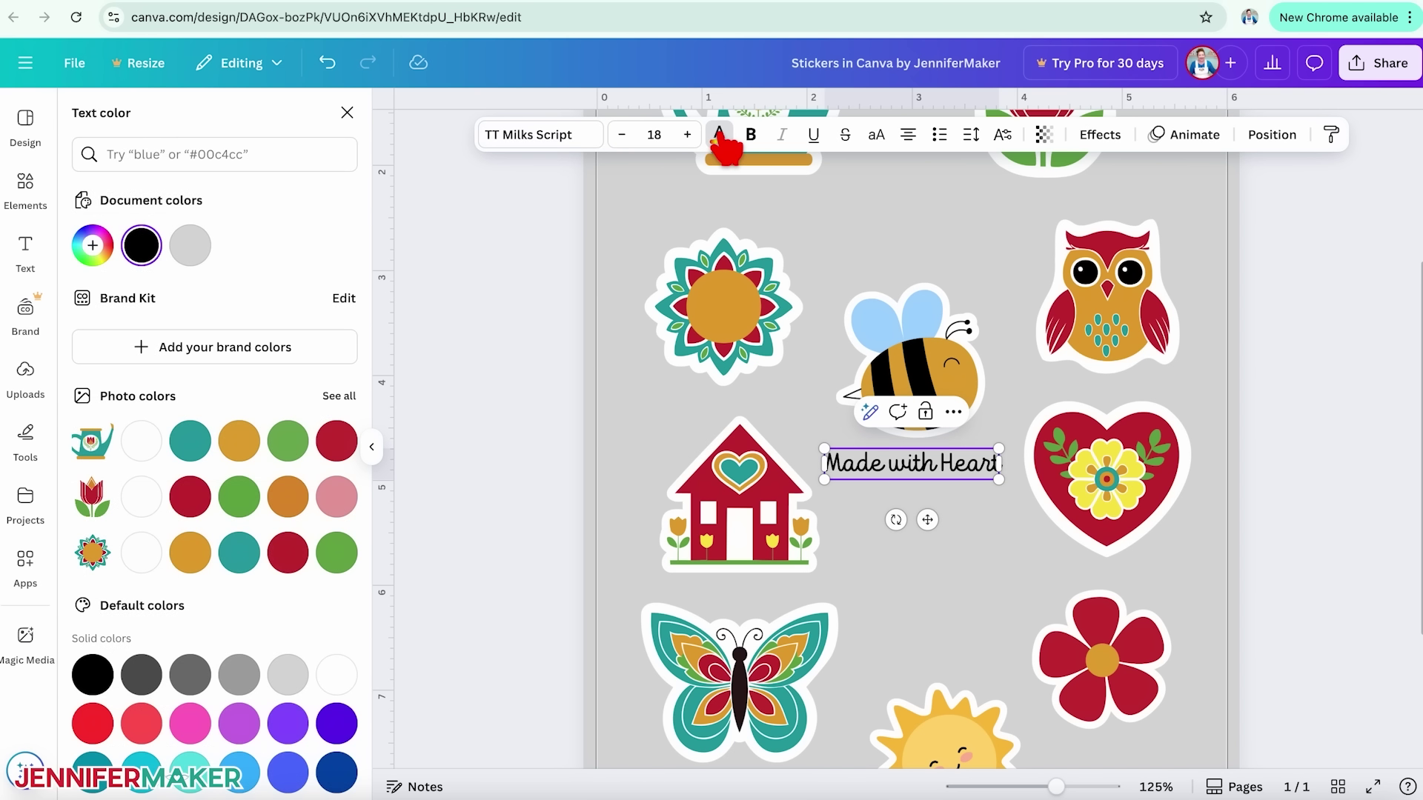
left_click(343, 445)
left_click(337, 442)
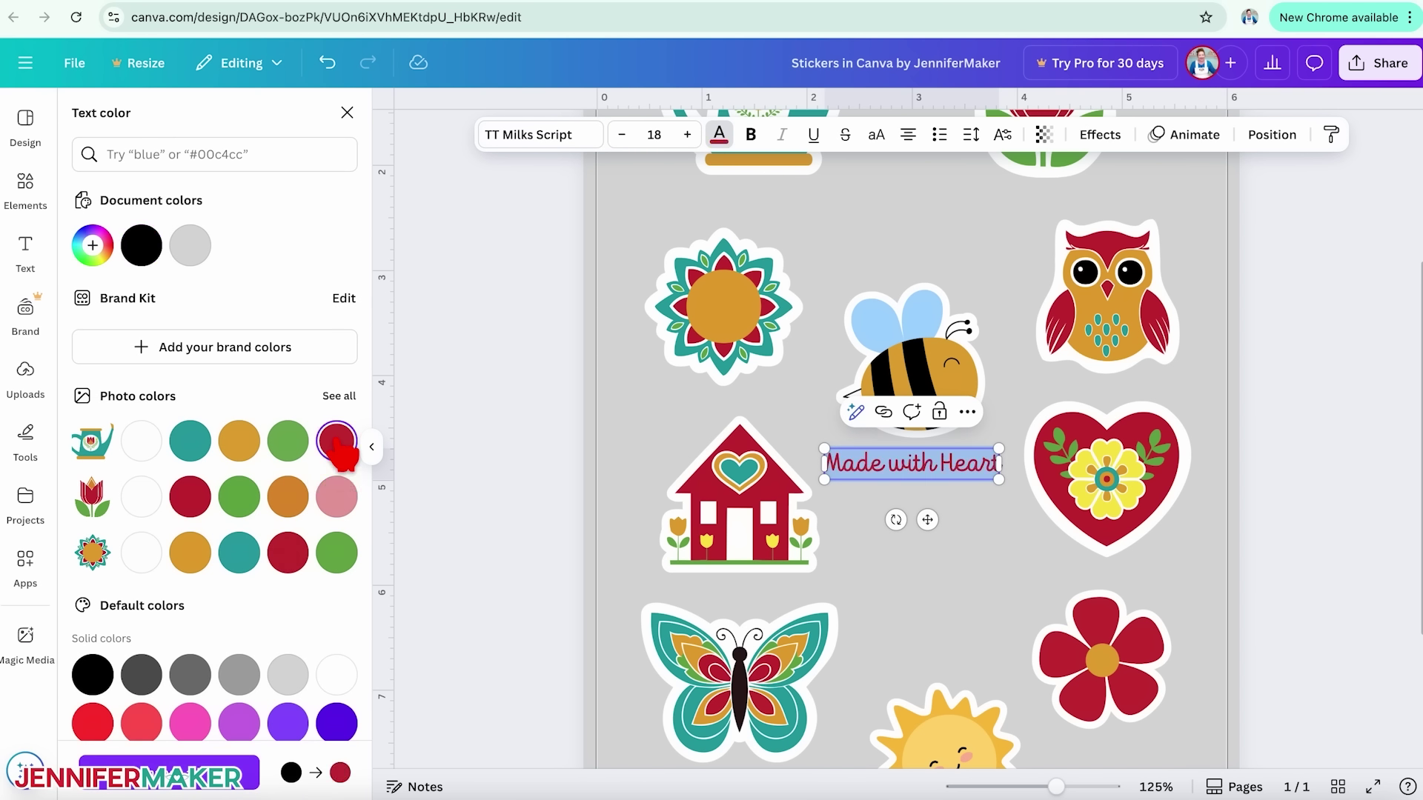
left_click_drag(999, 480, 957, 479)
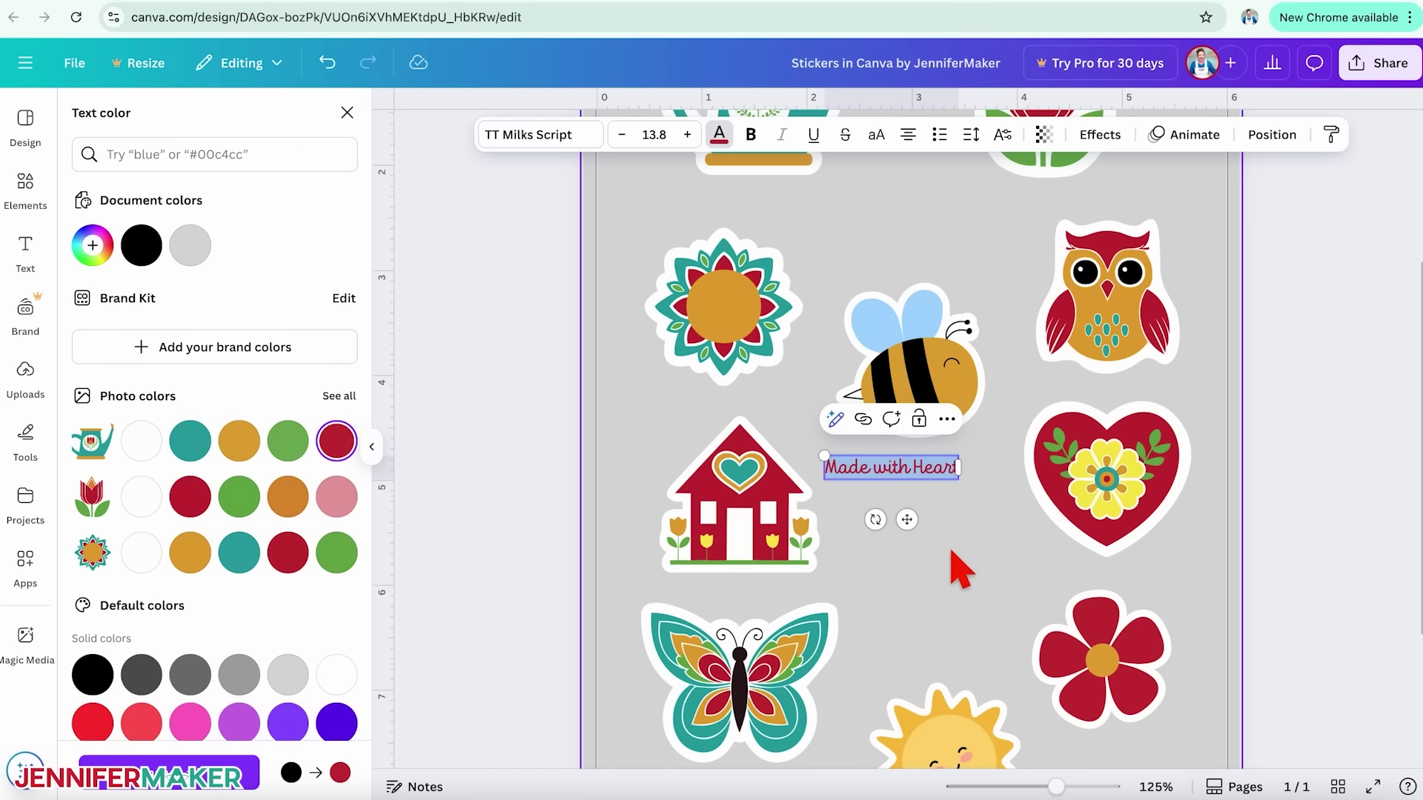
Move the "Made with Heart" text directly beneath the red tulip, centered on its stem.
scroll(953, 569, "up", 3)
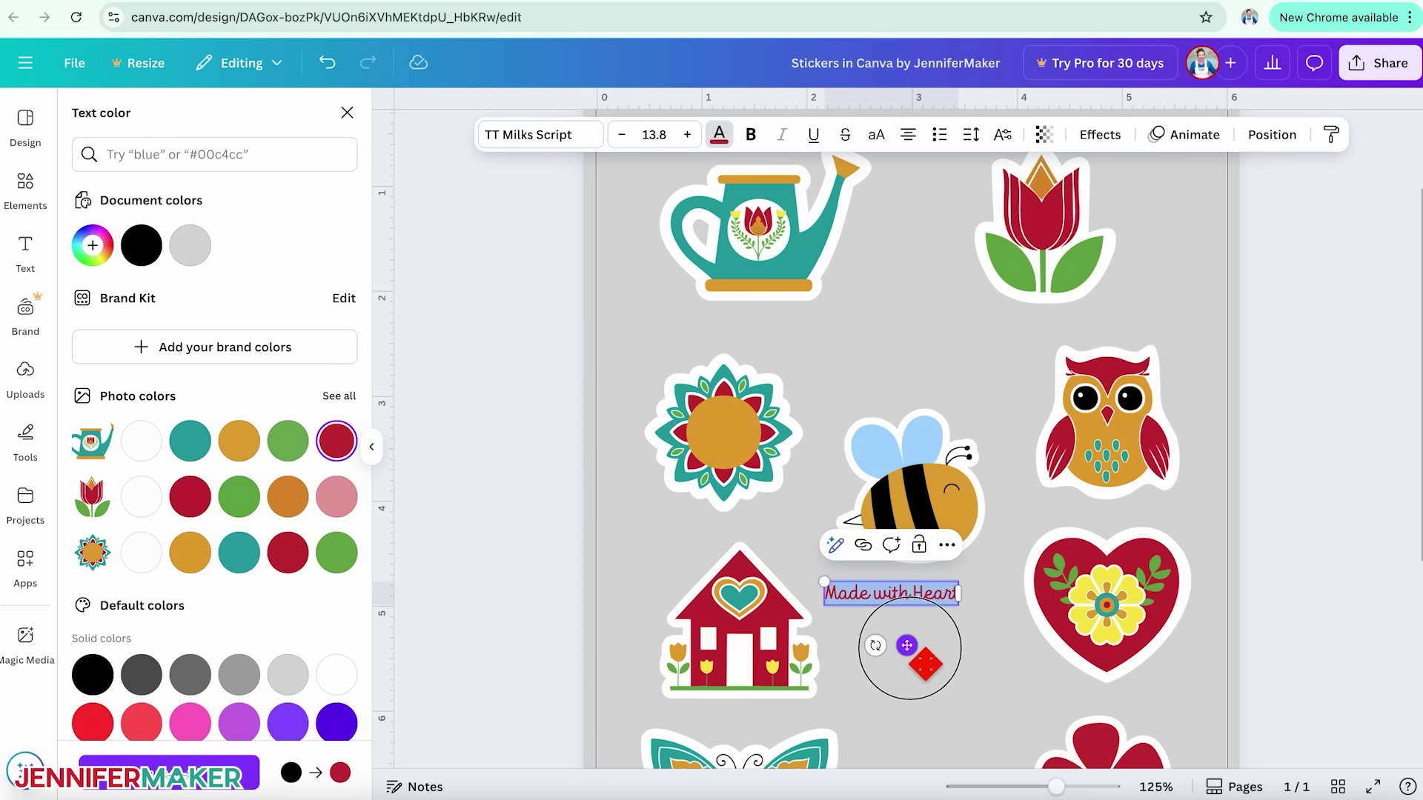
left_click_drag(907, 645, 1015, 386)
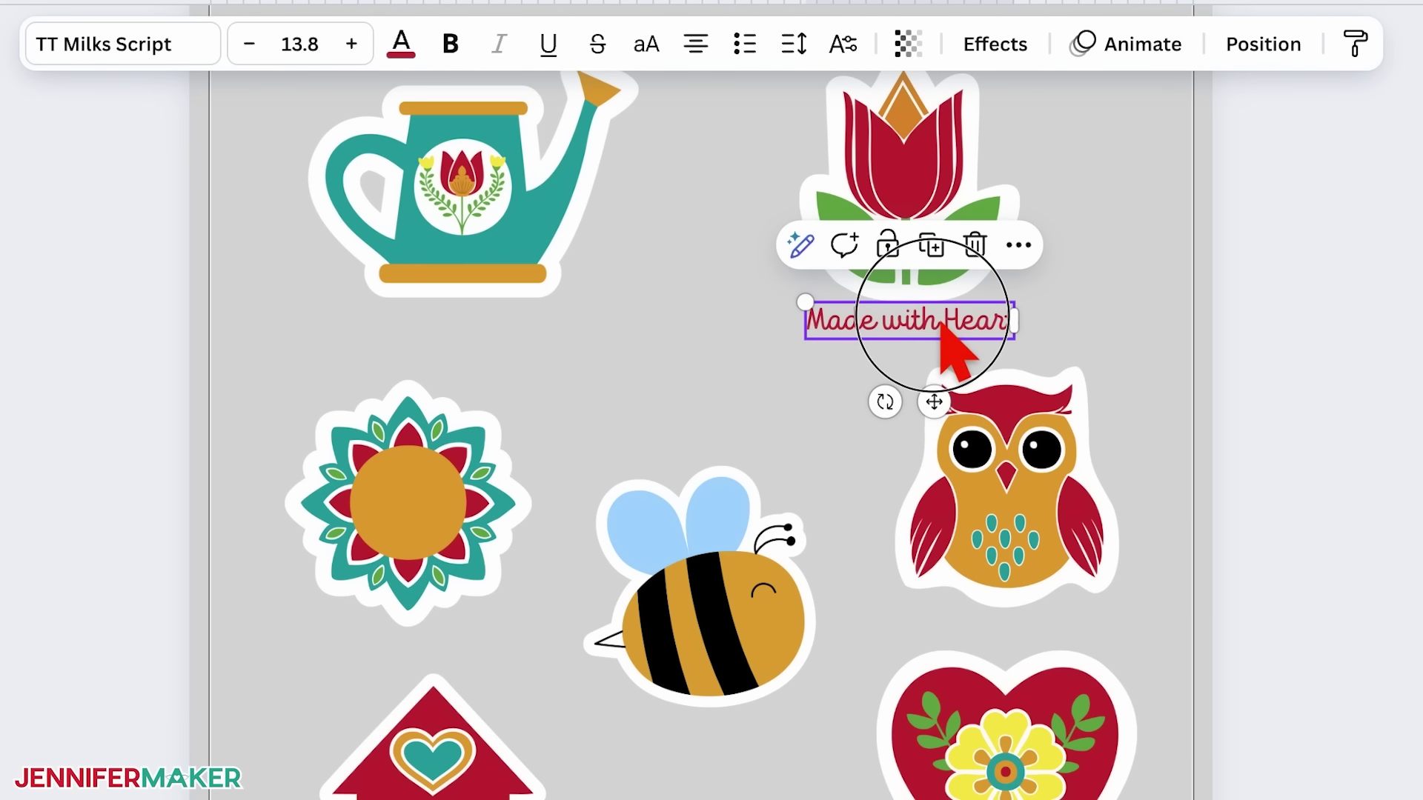
left_click_drag(943, 328, 956, 340)
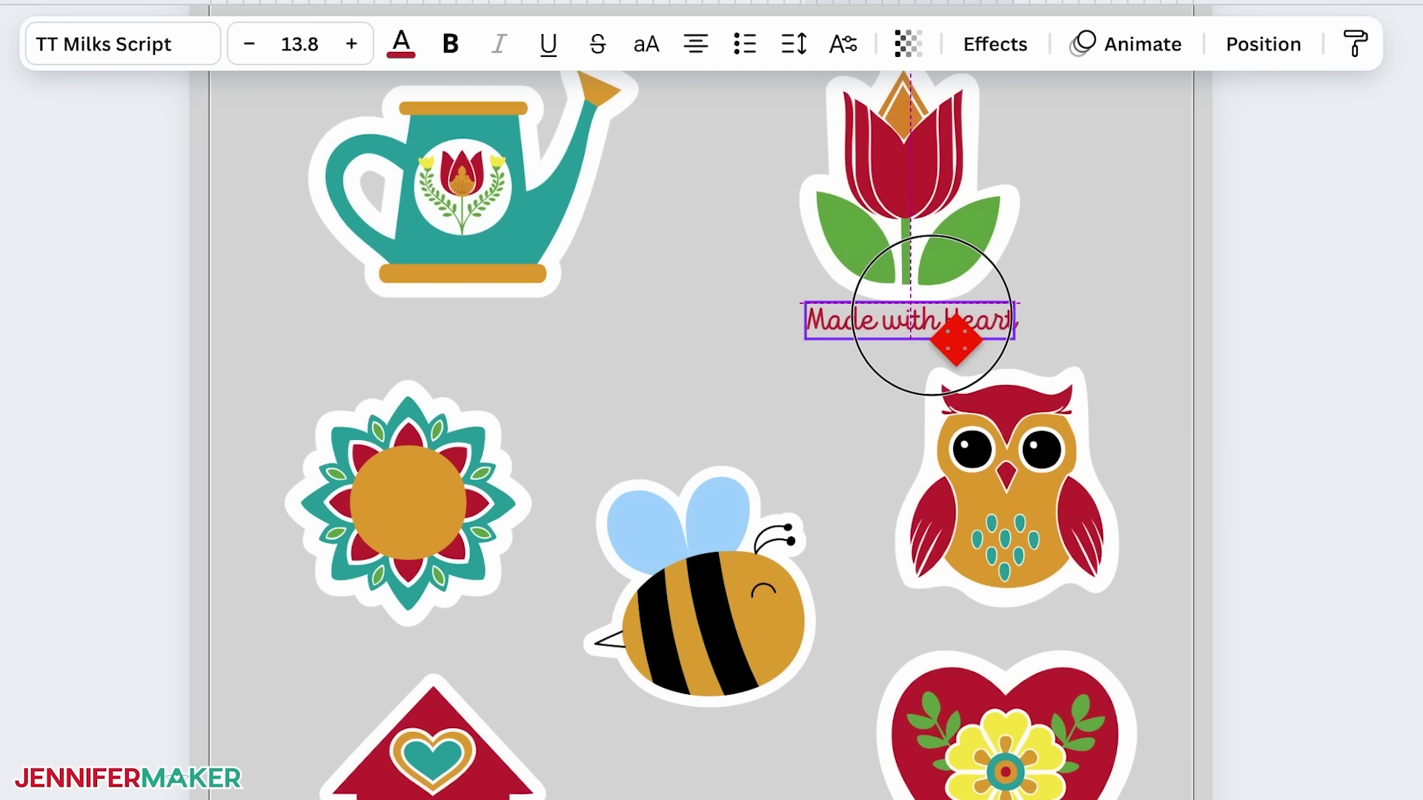
left_click_drag(955, 340, 943, 337)
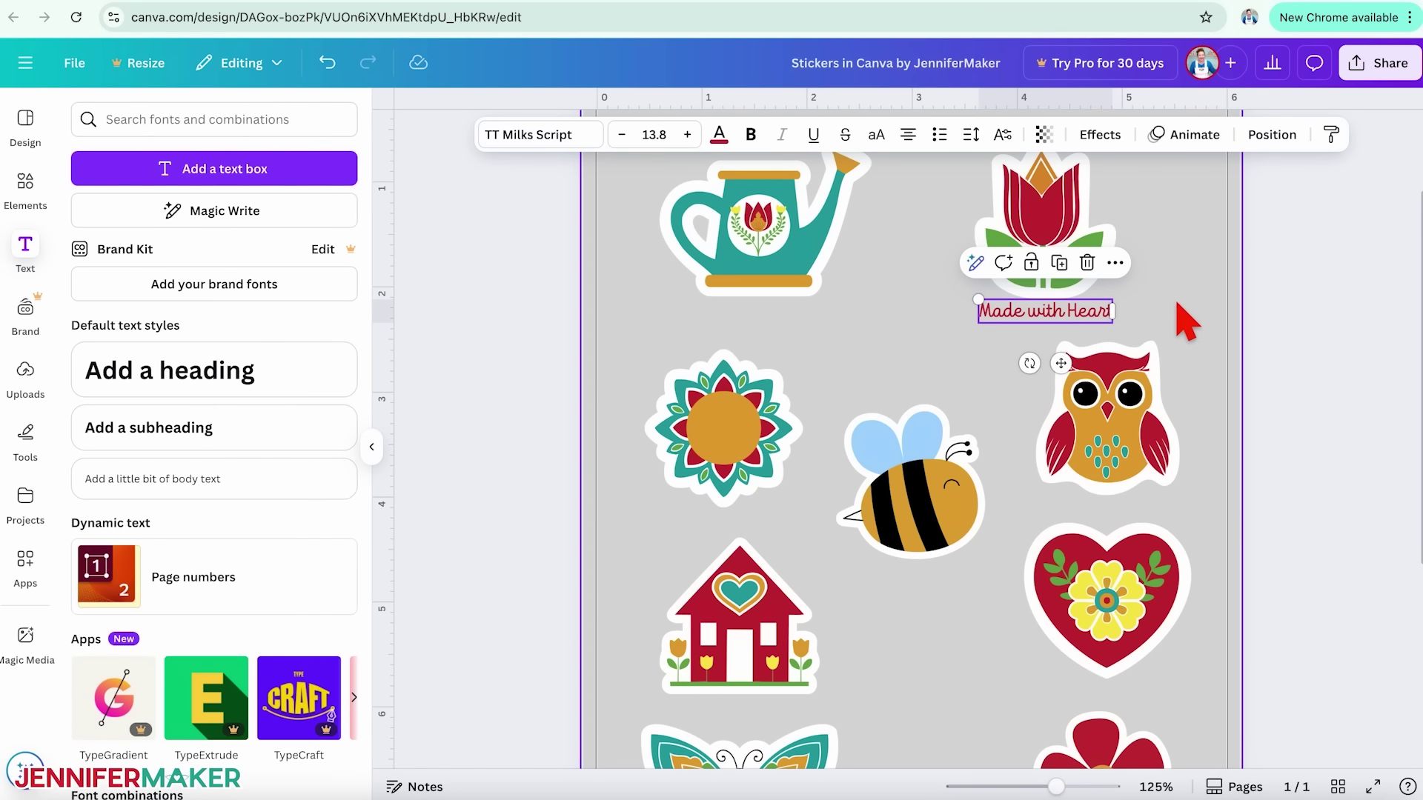
Apply the Background effect to the "Made with Heart" text with roundness 100 and spread 100.
left_click(1109, 153)
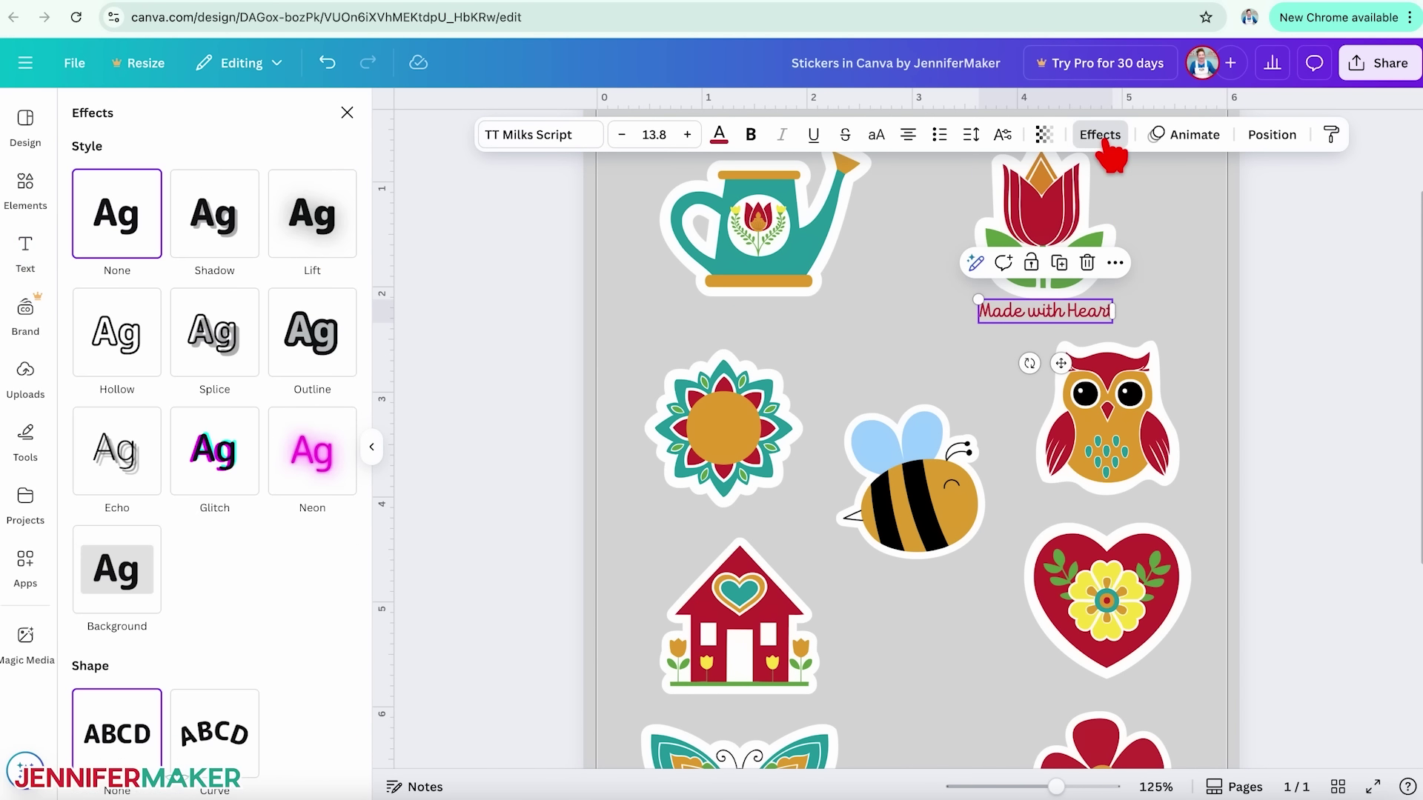
left_click(117, 570)
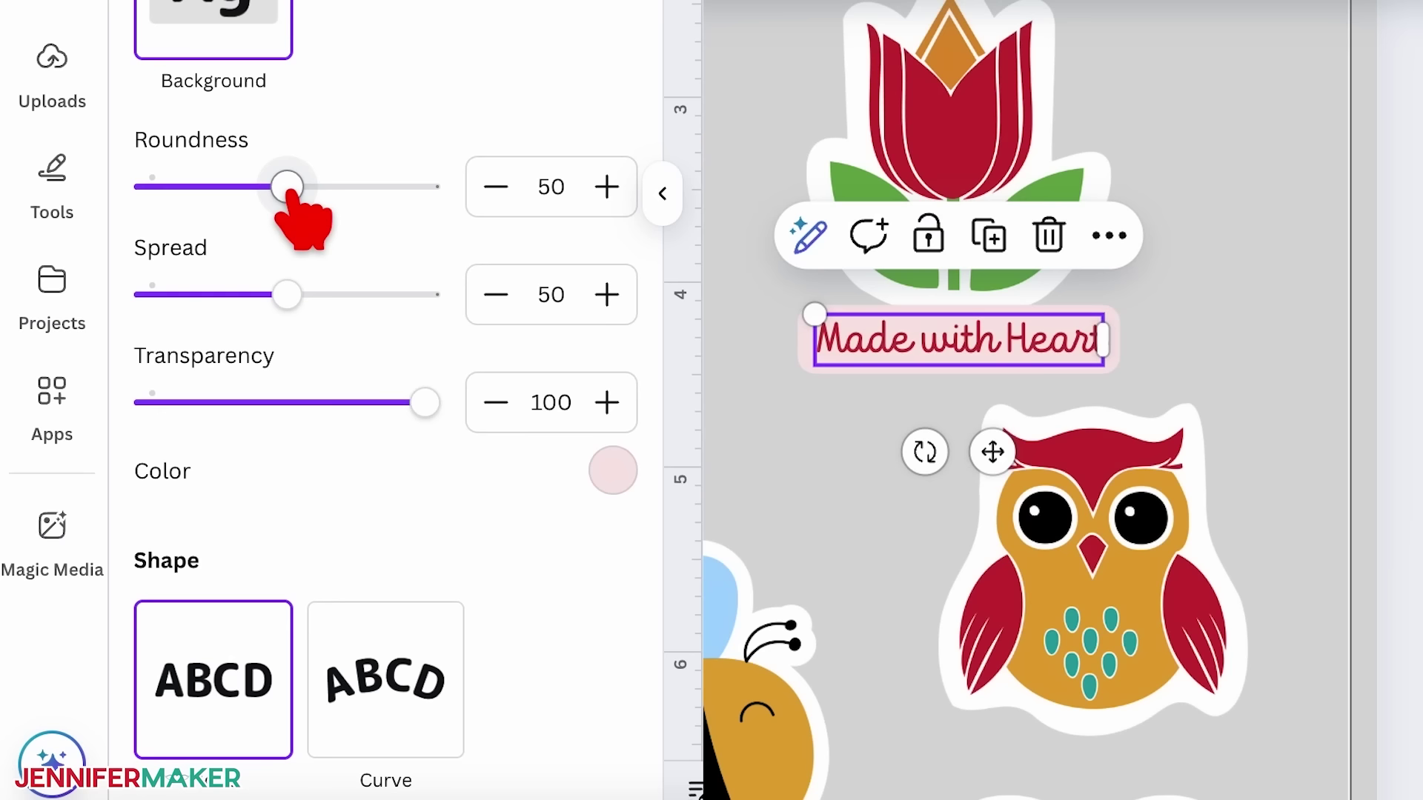
left_click_drag(290, 189, 429, 194)
left_click_drag(287, 299, 445, 307)
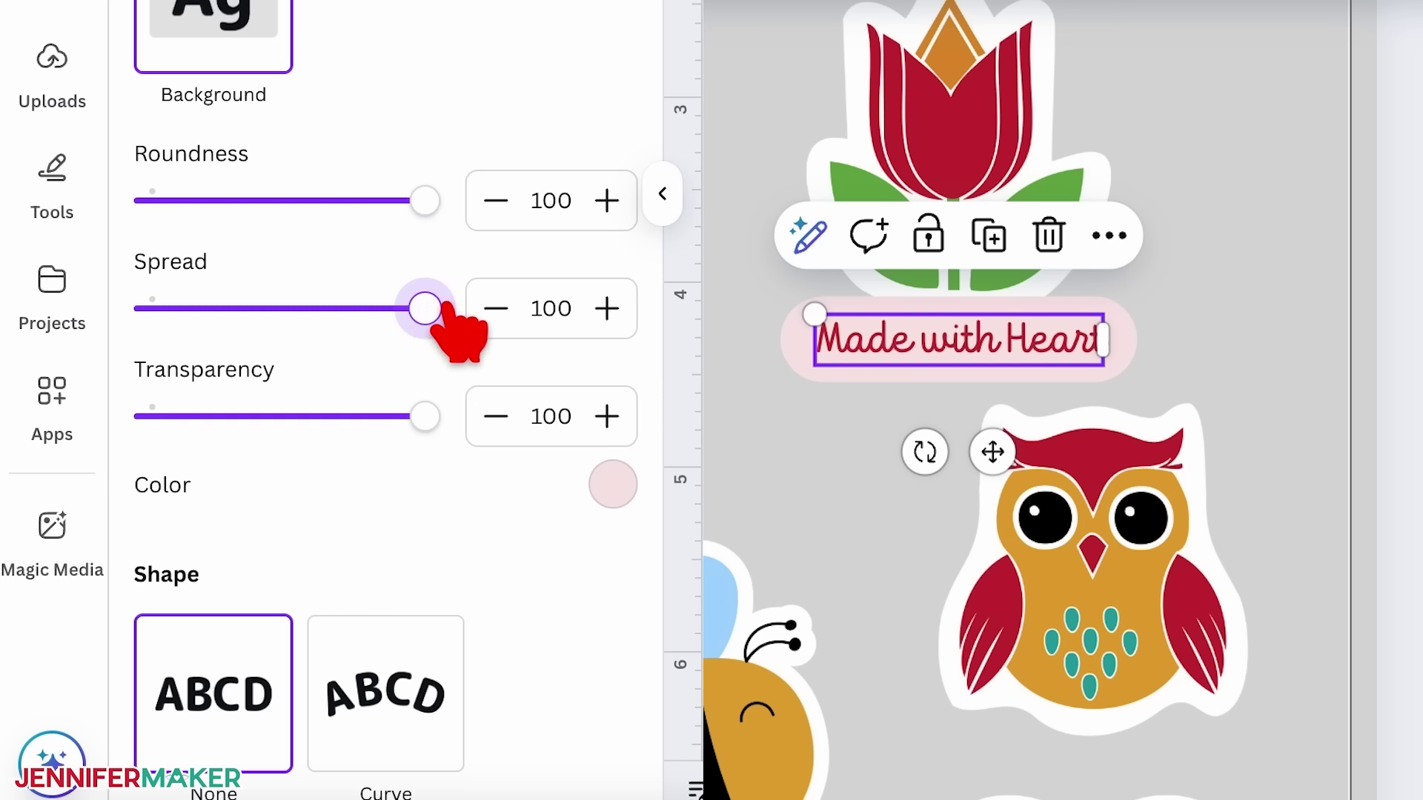
Set the background color of the "Made with Heart" text to white (#ffffff).
scroll(530, 392, "down", 1)
left_click(608, 469)
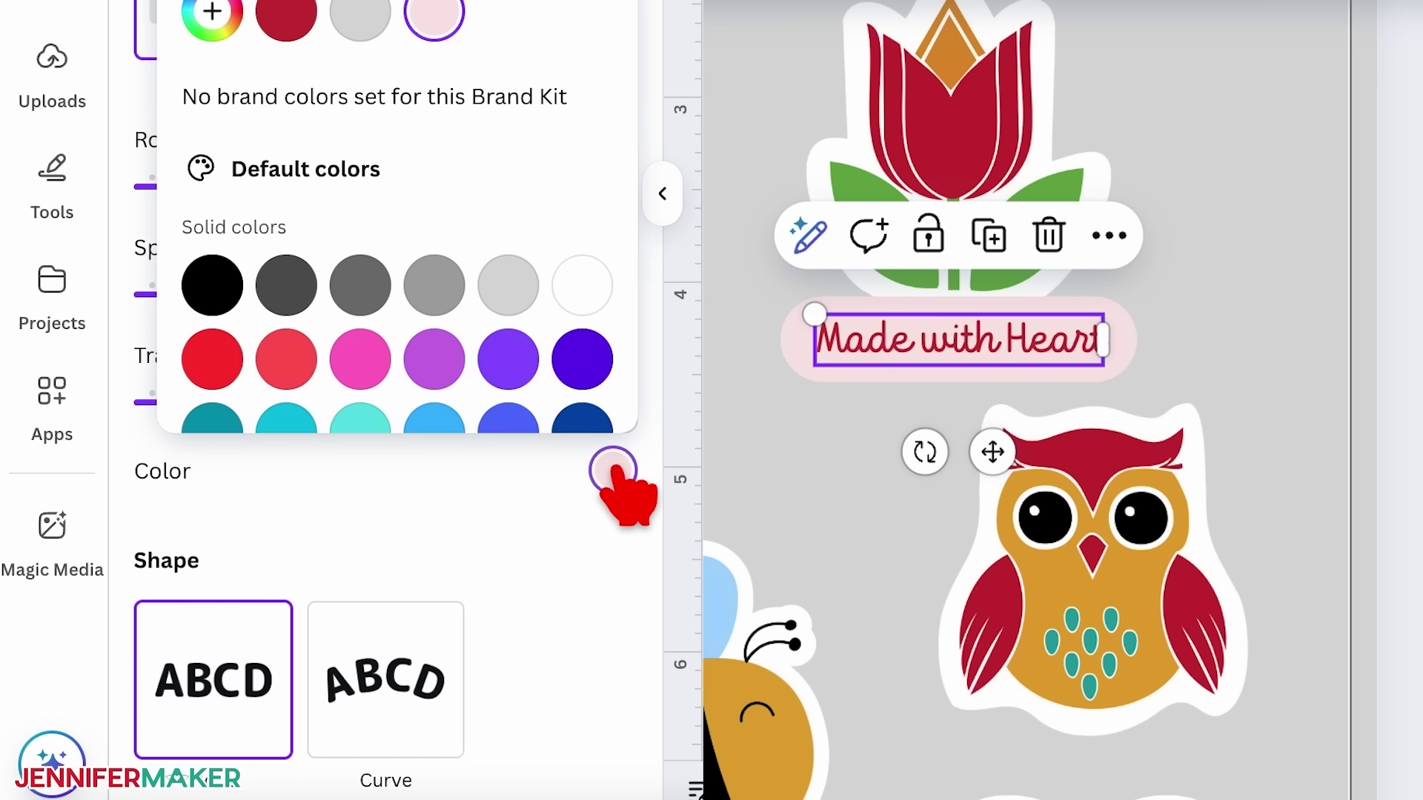
left_click(584, 286)
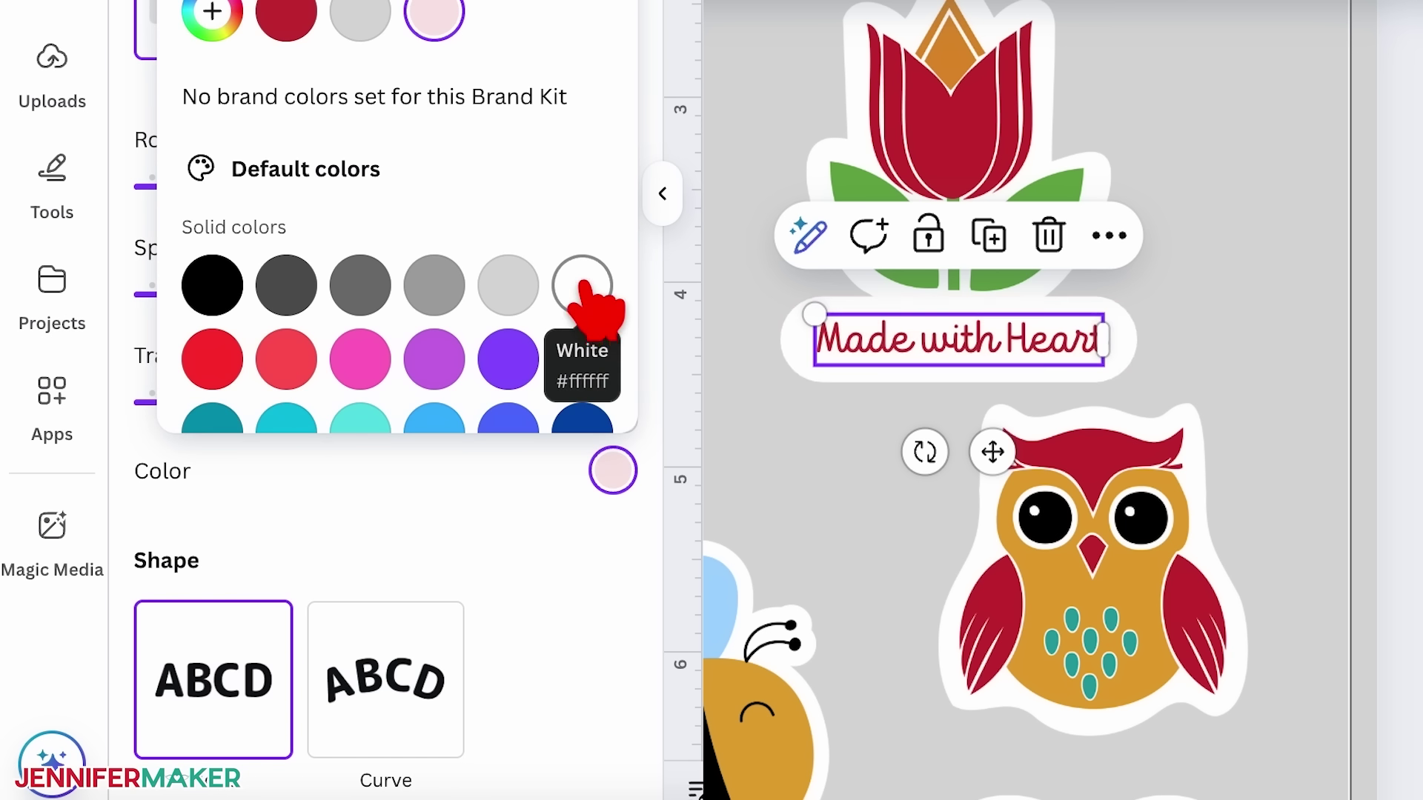
left_click(584, 287)
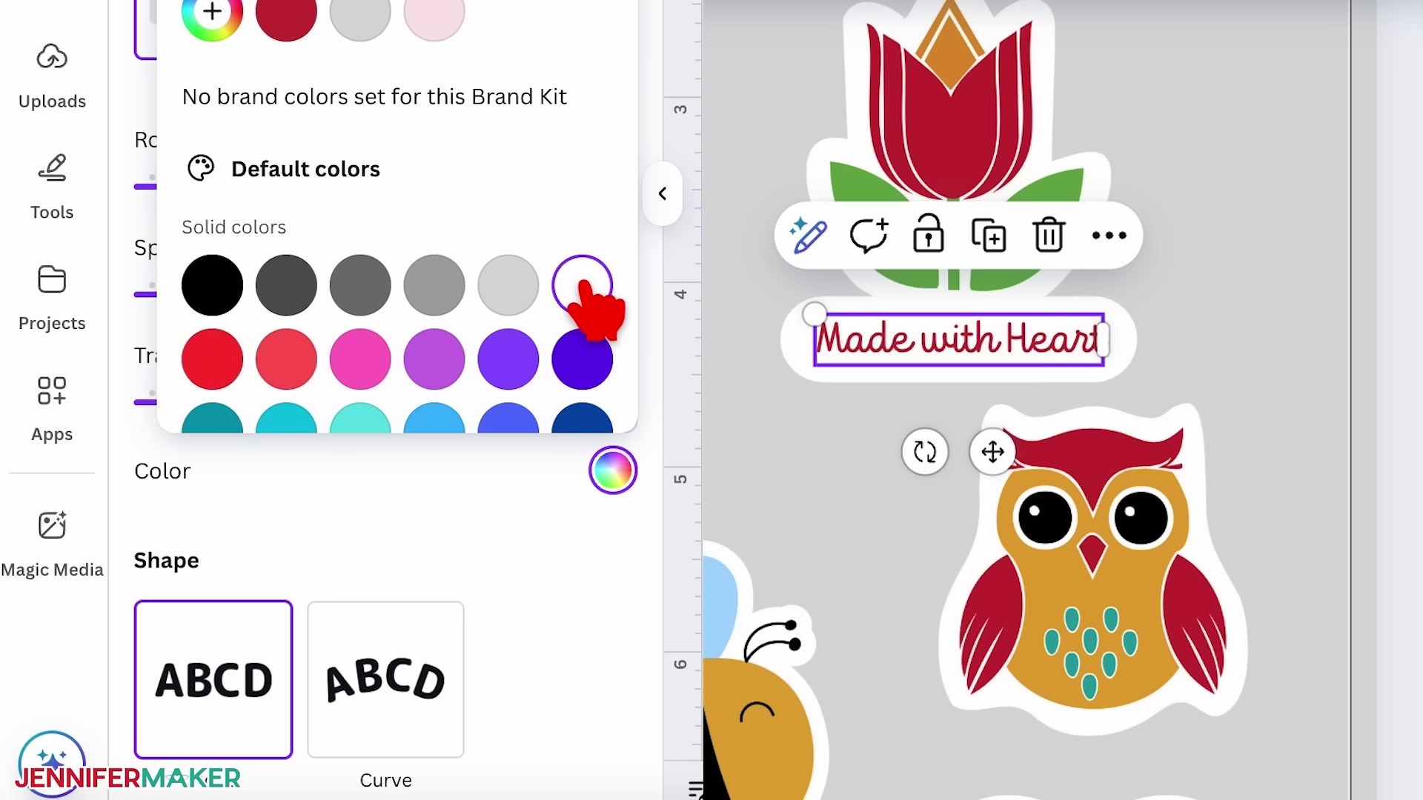
Curve the "Made with Heart" text into an upturned, smile-like arc under the tulip and group it with the tulip.
left_click(393, 686)
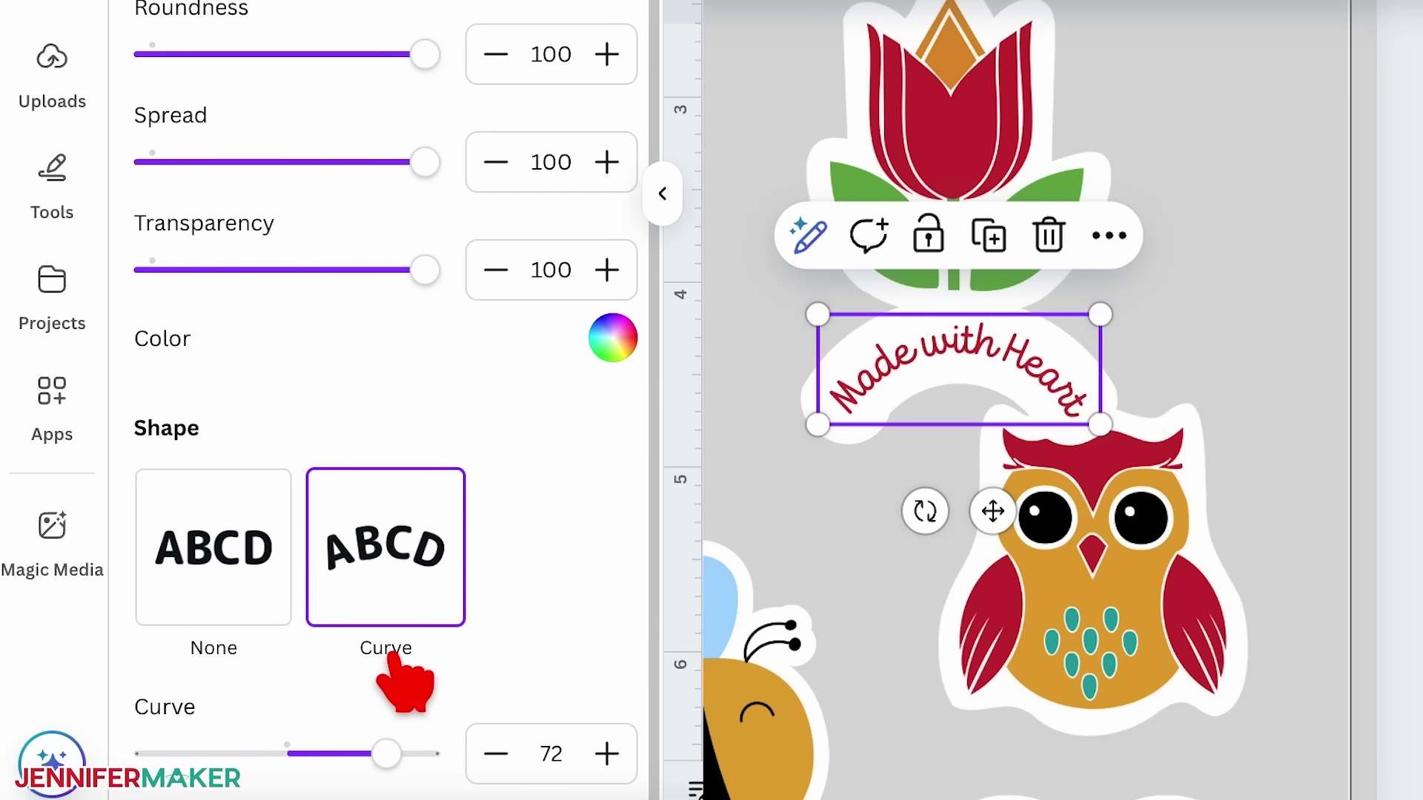
left_click_drag(386, 754, 223, 753)
left_click_drag(773, 125, 1067, 463)
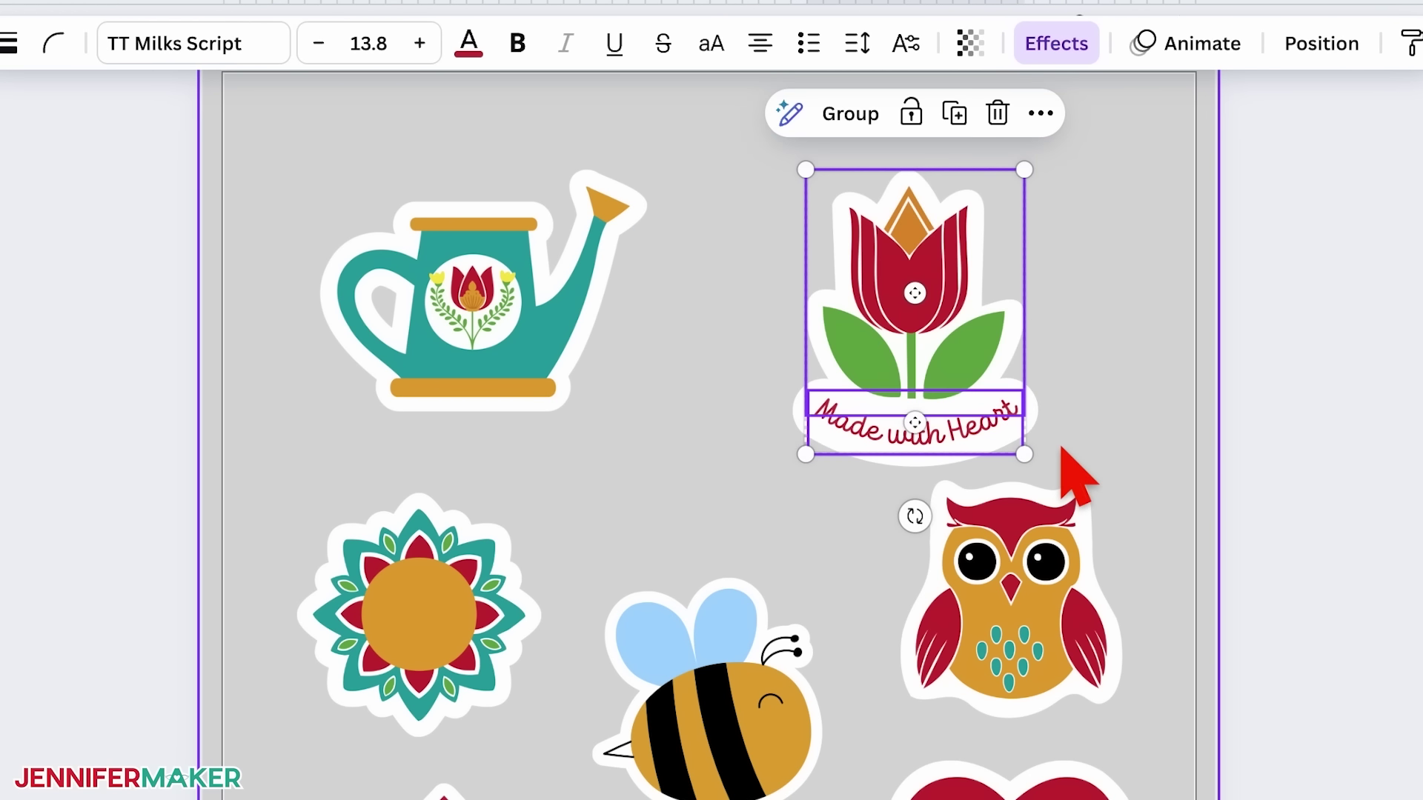
left_click(852, 120)
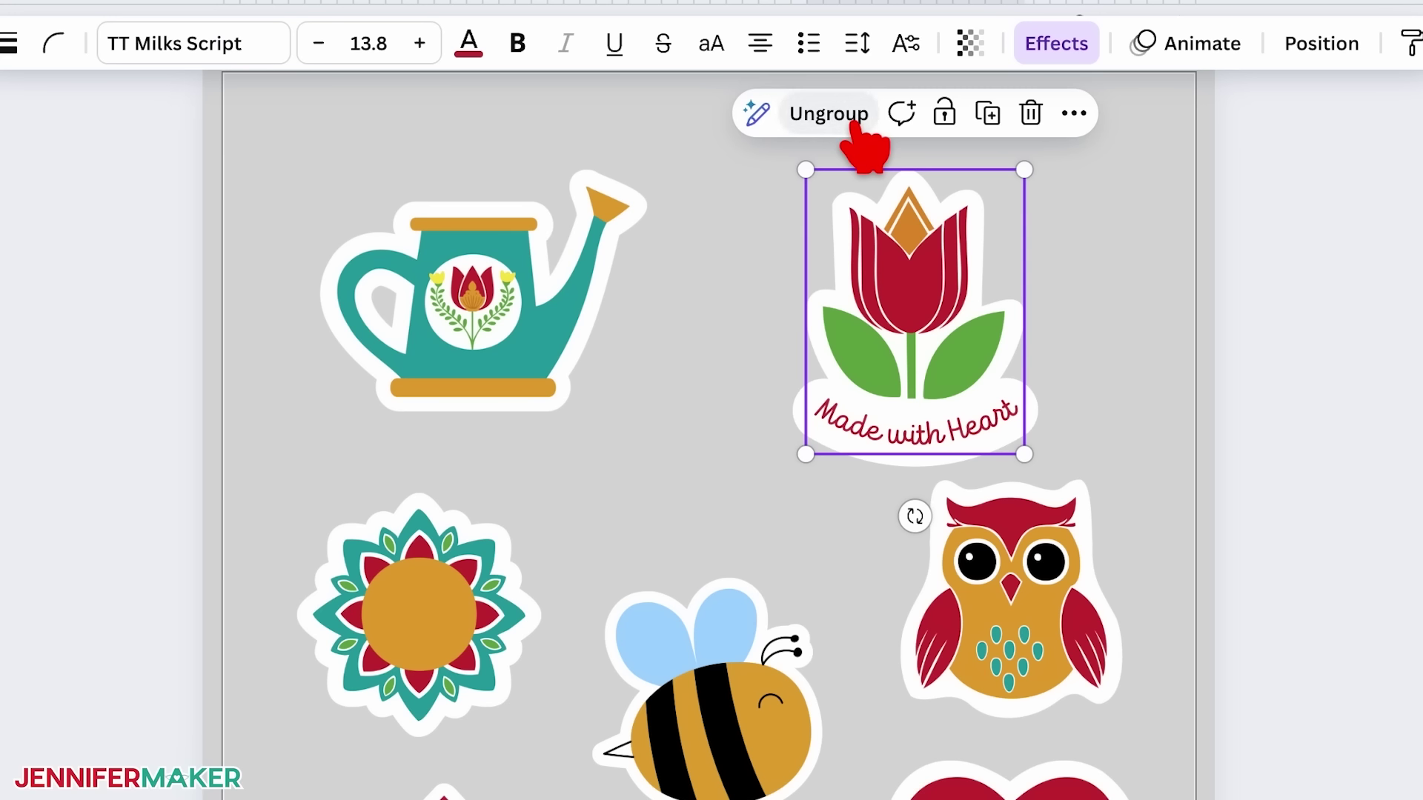
mouse_move(936, 333)
left_mouse_down()
mouse_move(899, 296)
mouse_move(906, 261)
mouse_move(966, 296)
mouse_move(947, 340)
mouse_move(873, 340)
mouse_move(886, 292)
mouse_move(915, 292)
mouse_move(927, 312)
left_mouse_up()
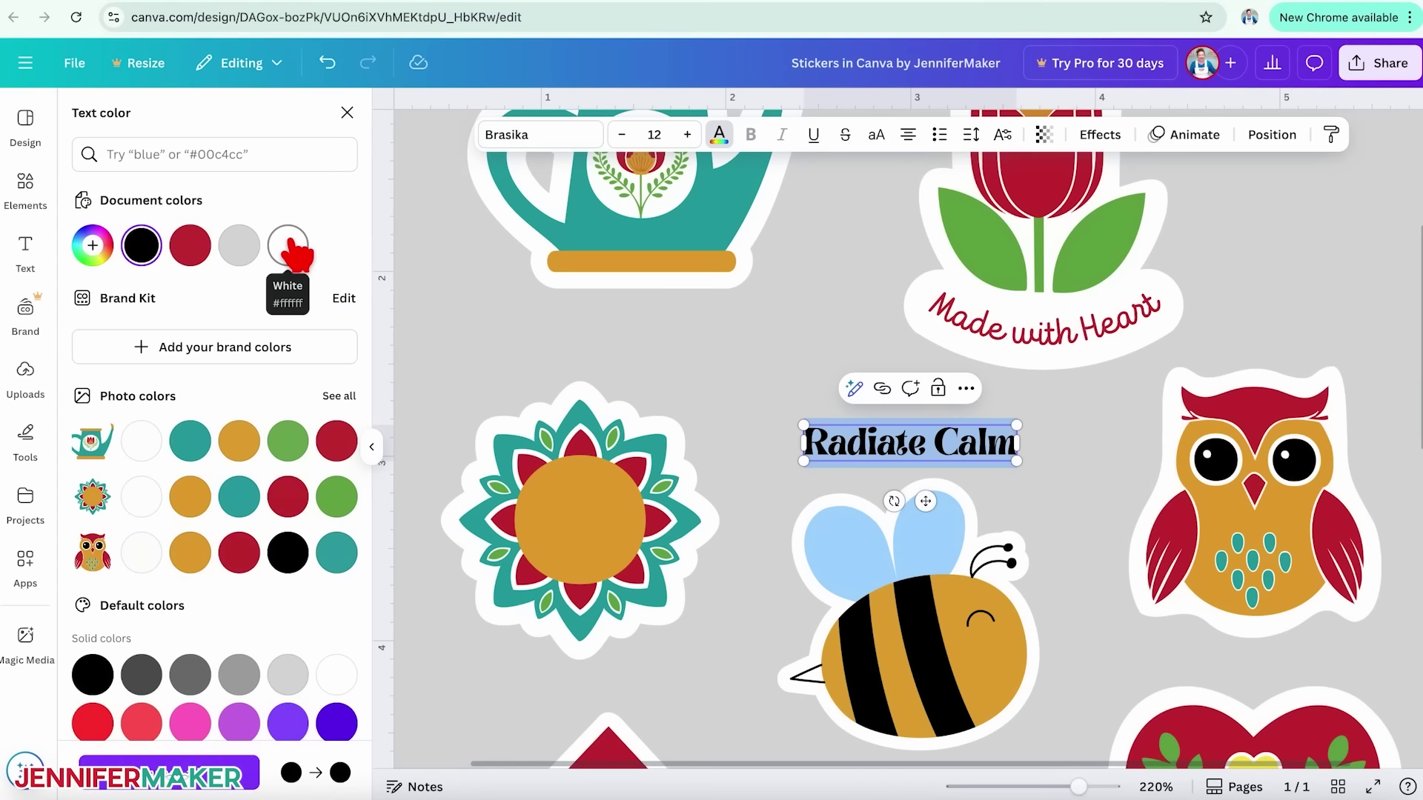
Color the "Radiate Calm" text white and set the "Grow with Grace" text in the TT Masters font.
left_click(288, 246)
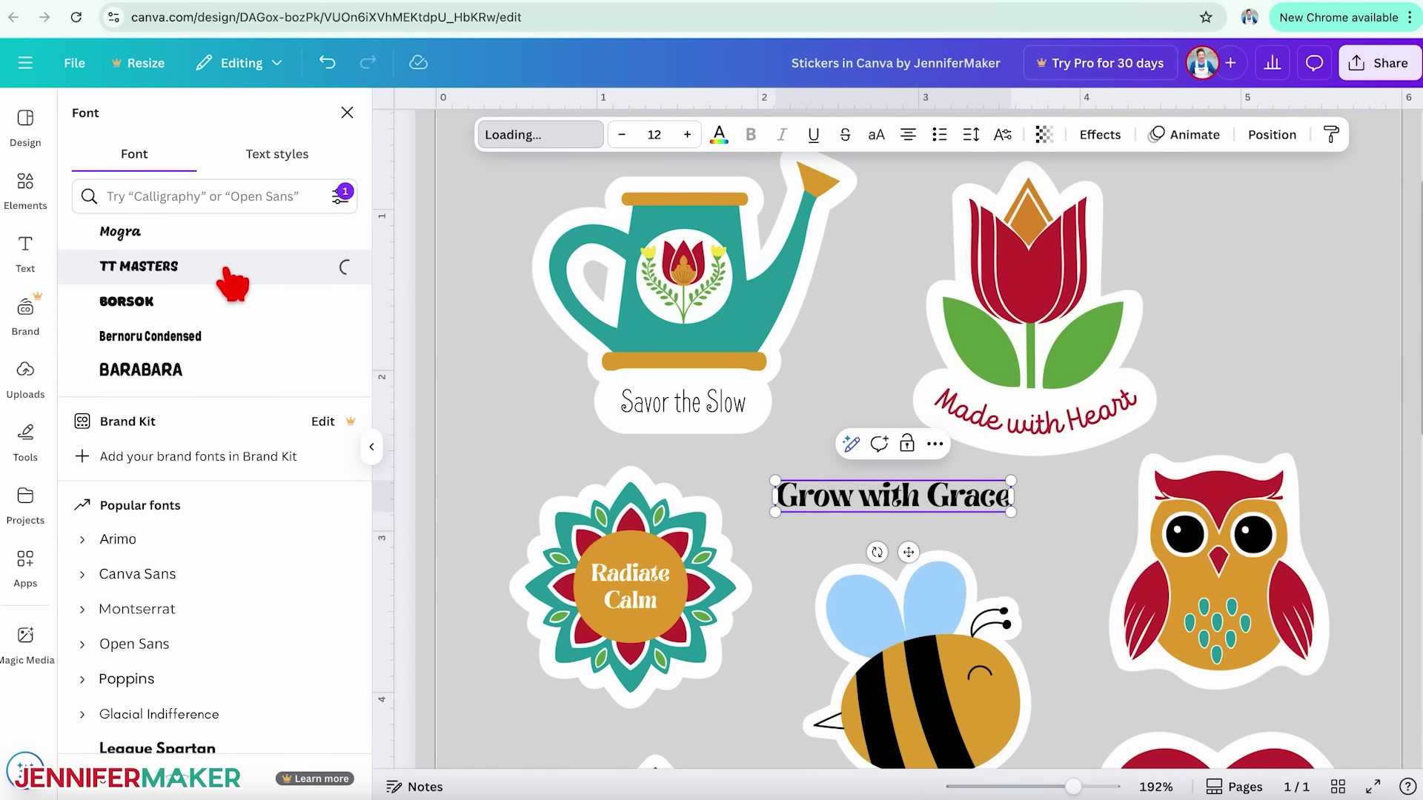
left_click(229, 282)
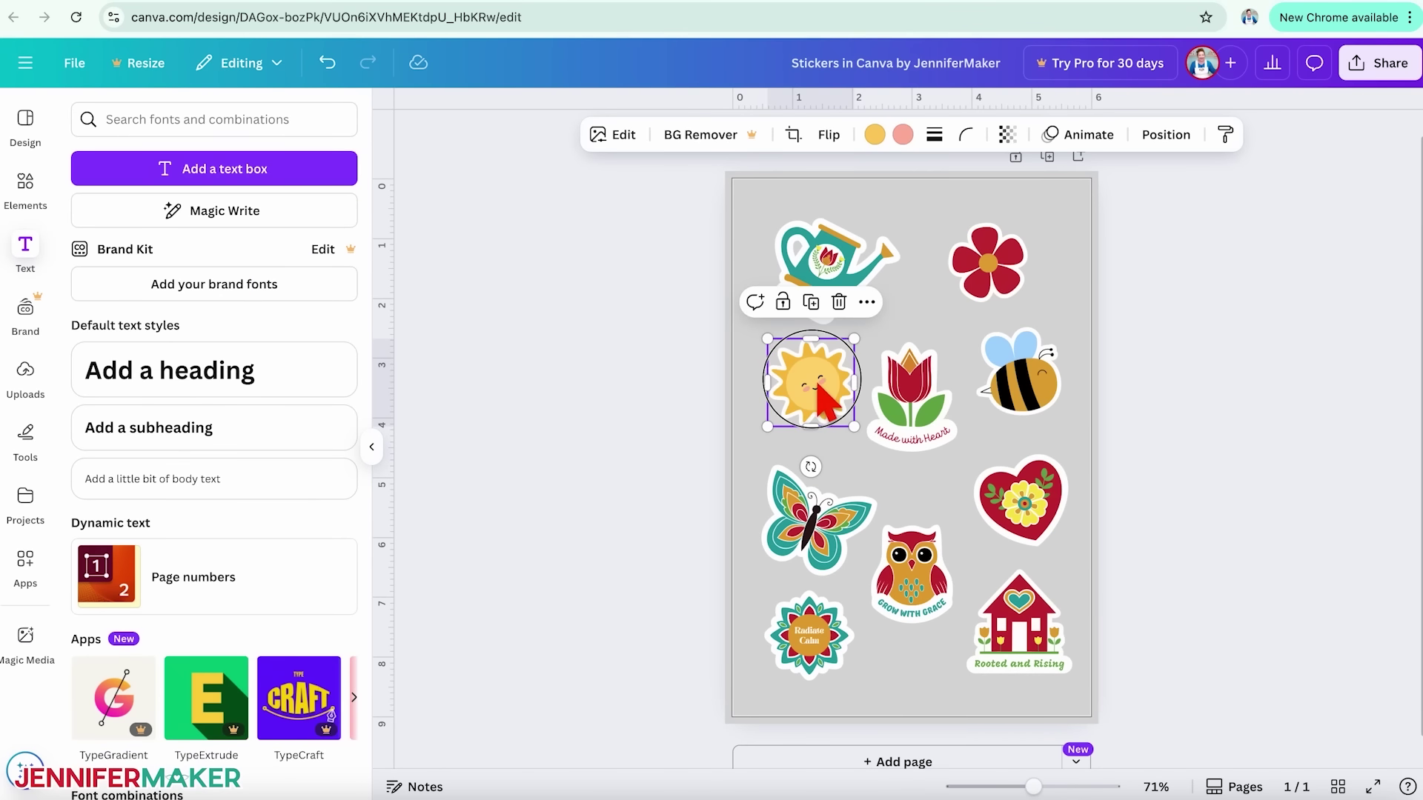
Position the smiling sun between the watering can and the butterfly.
left_click_drag(820, 383, 812, 384)
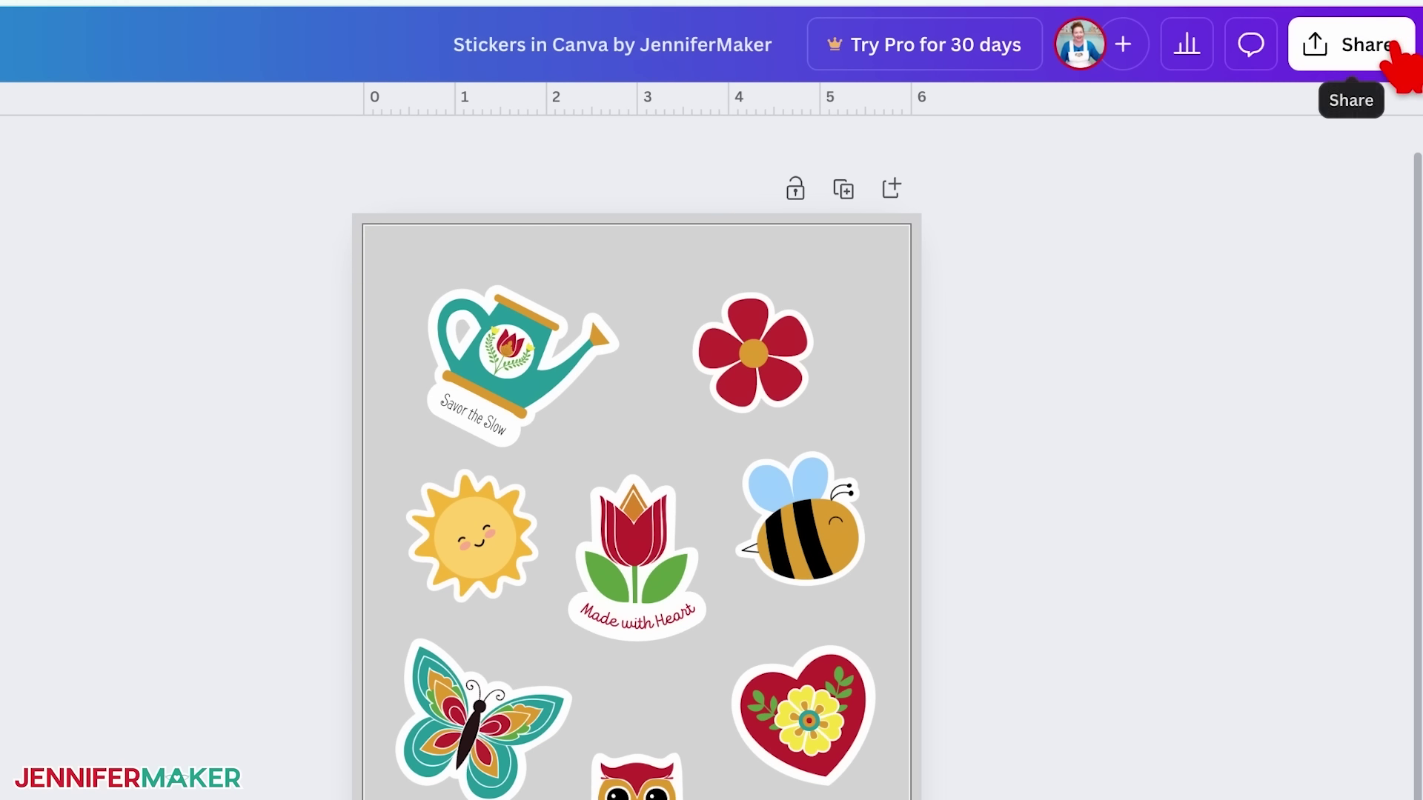
Download the finished sticker sheet as a PNG file.
left_click(1406, 64)
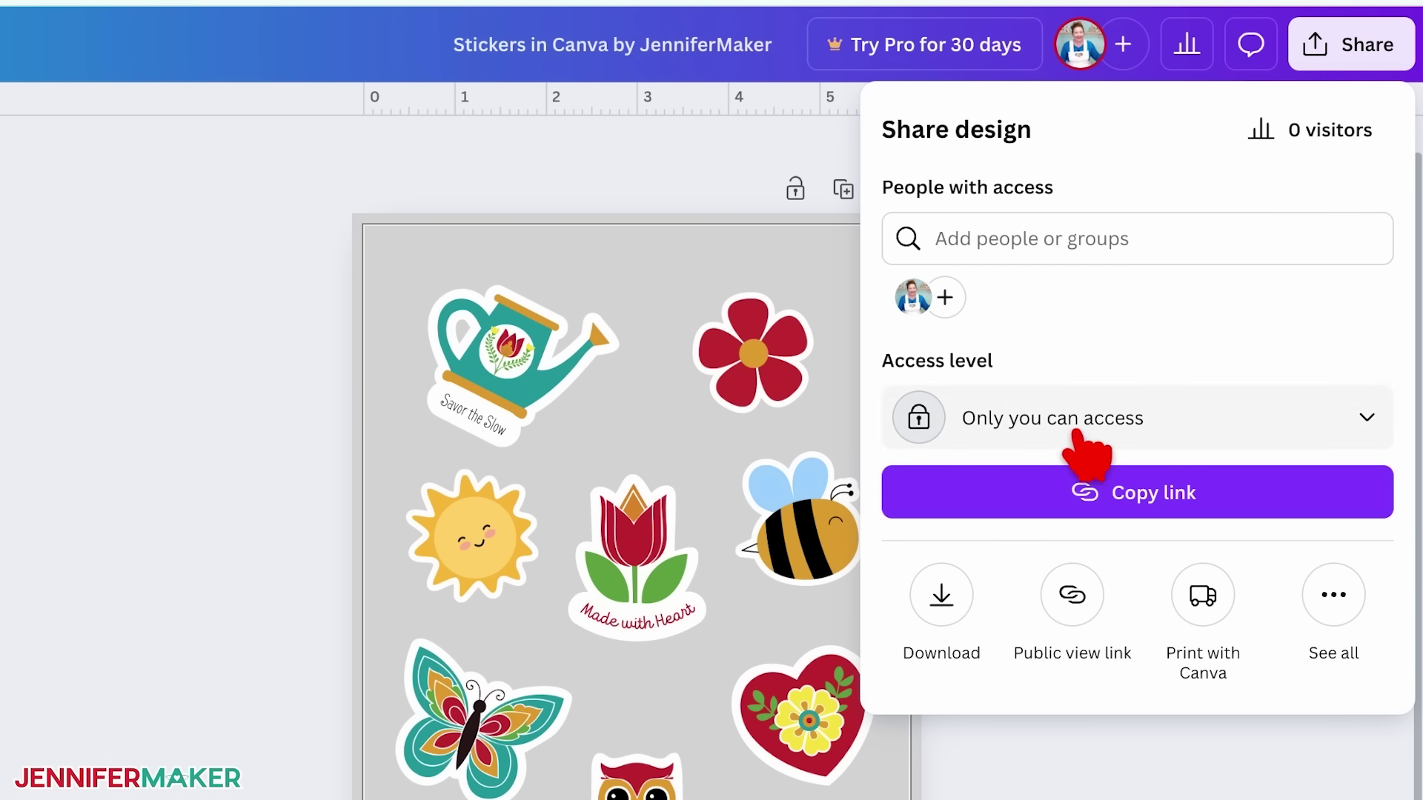
left_click(945, 596)
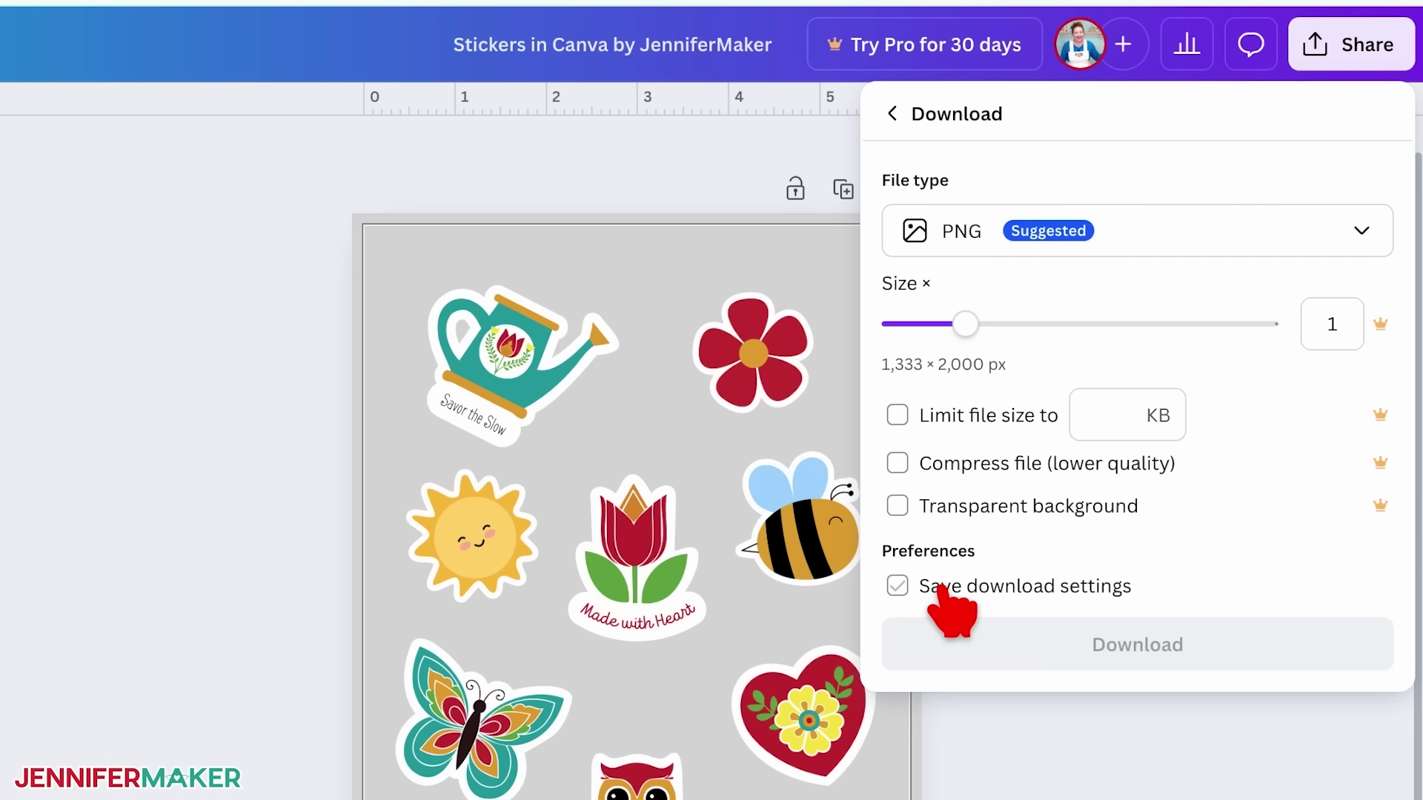
left_click(1300, 241)
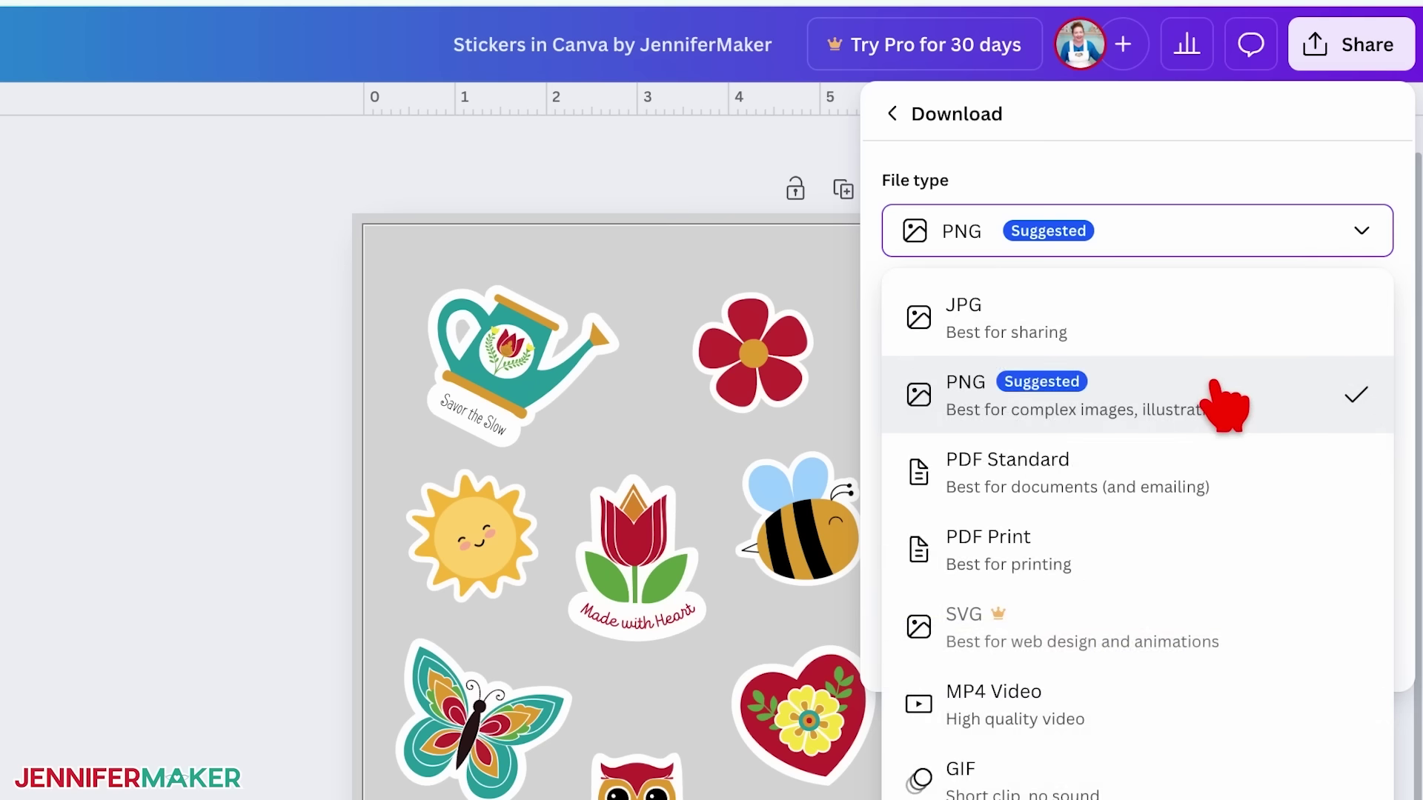
left_click(1207, 404)
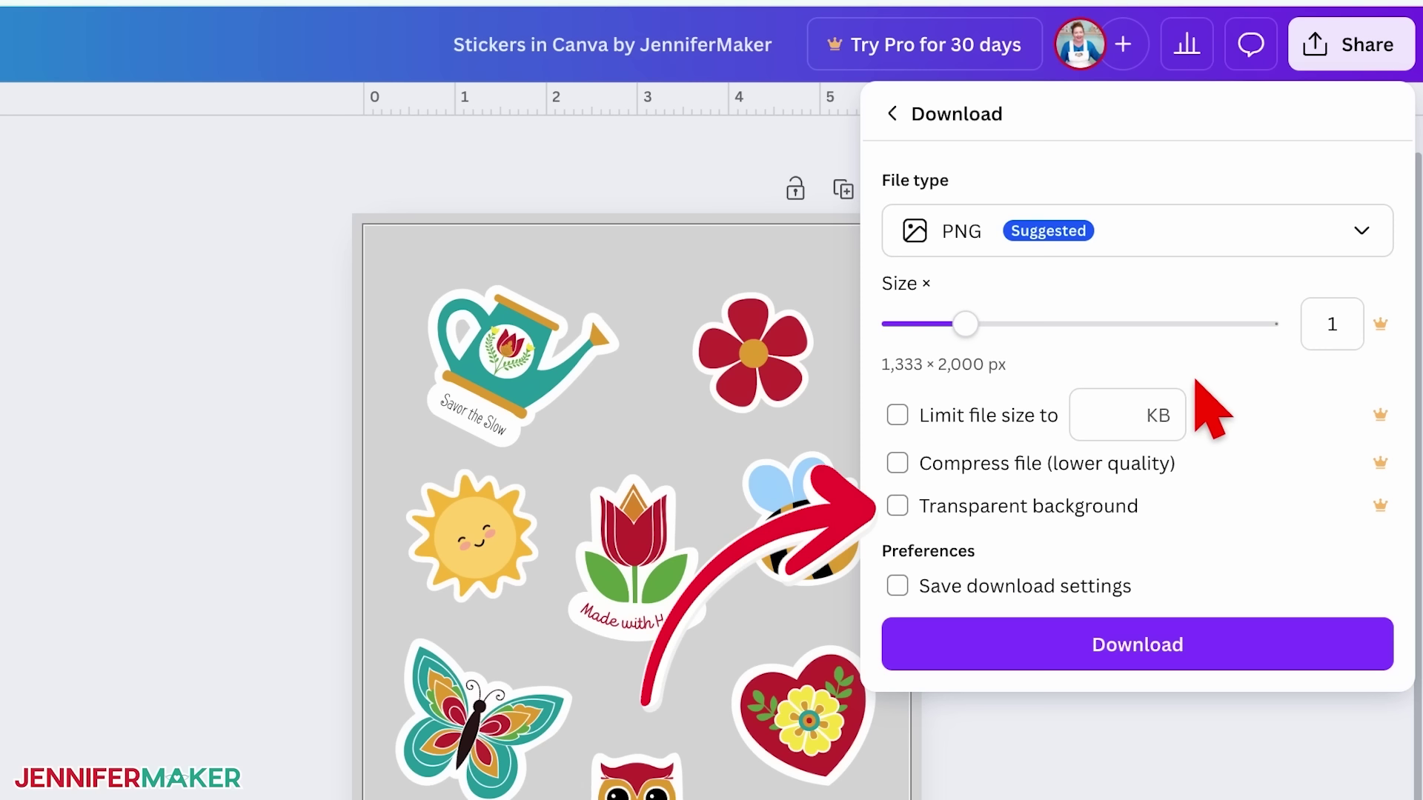
left_click(1232, 639)
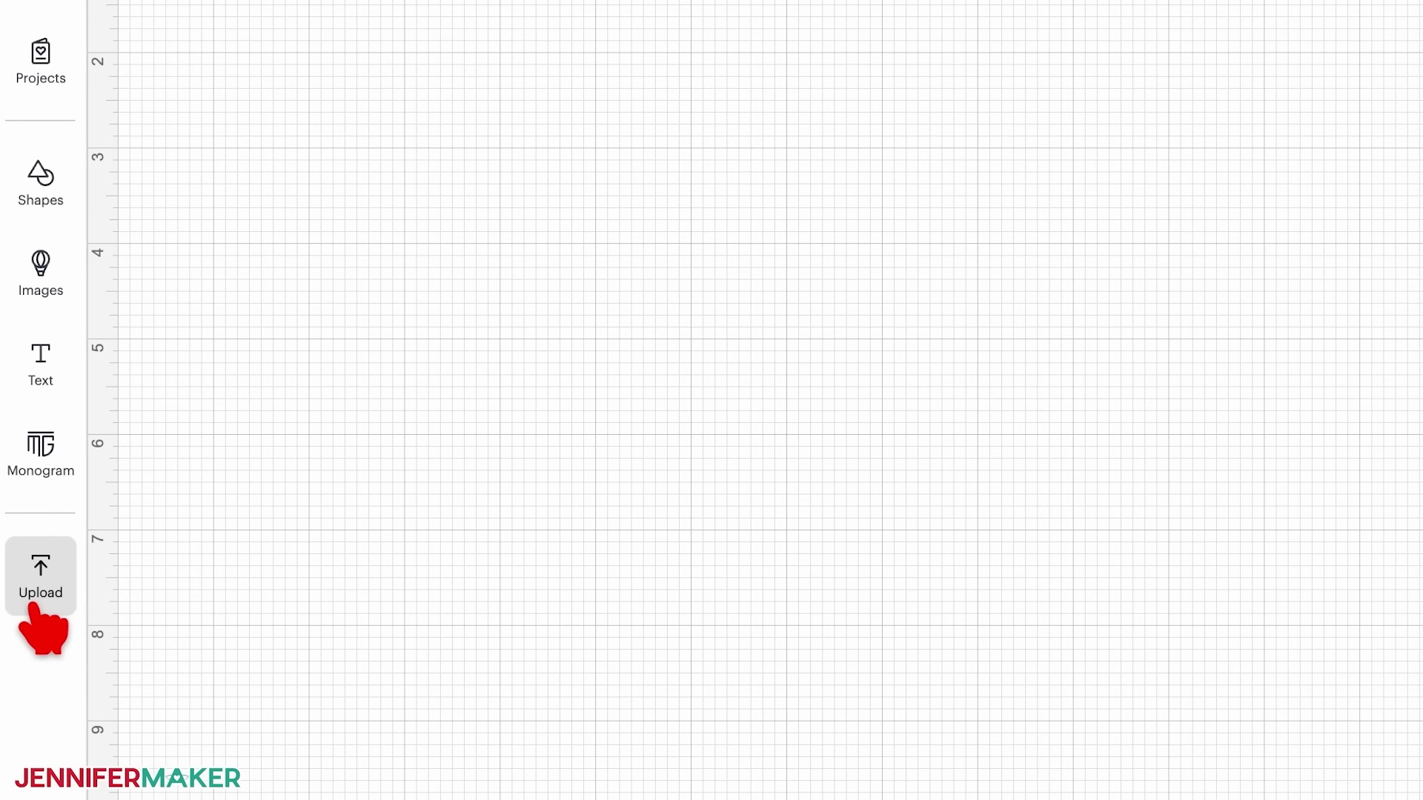
In Cricut Design Space, upload the image "Stickers in Canva by JenniferMaker.png" from Downloads and continue to the background remover.
left_click(34, 607)
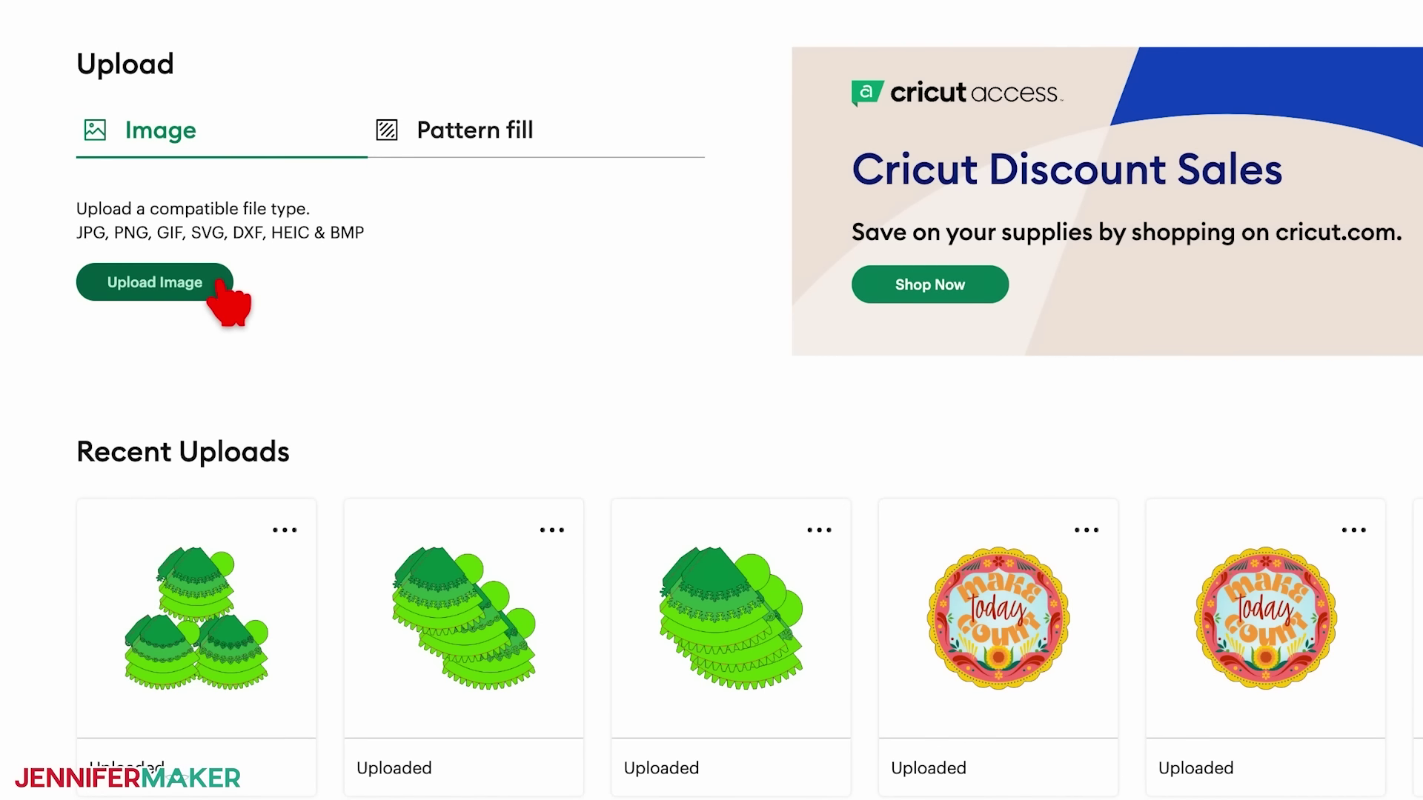
left_click(219, 282)
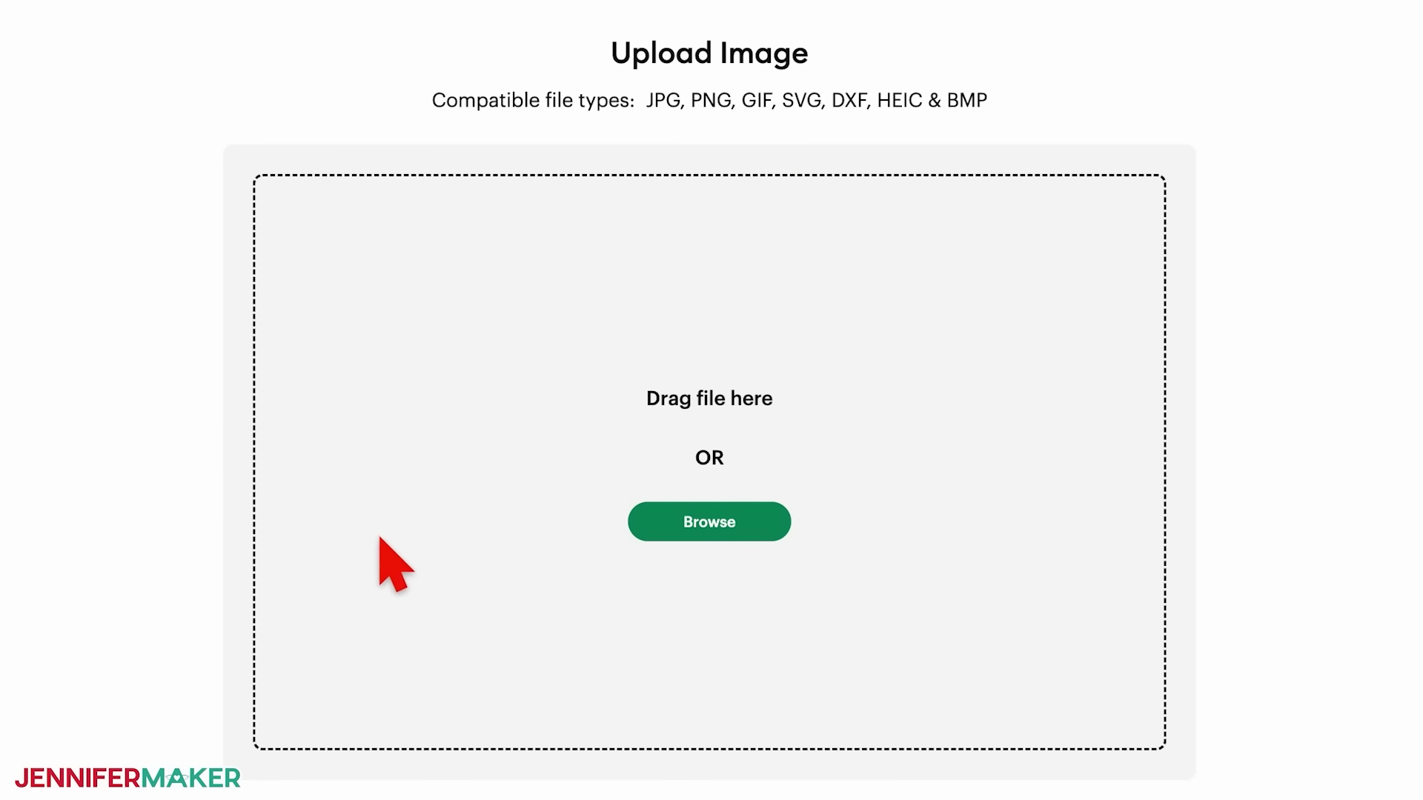
left_click(761, 526)
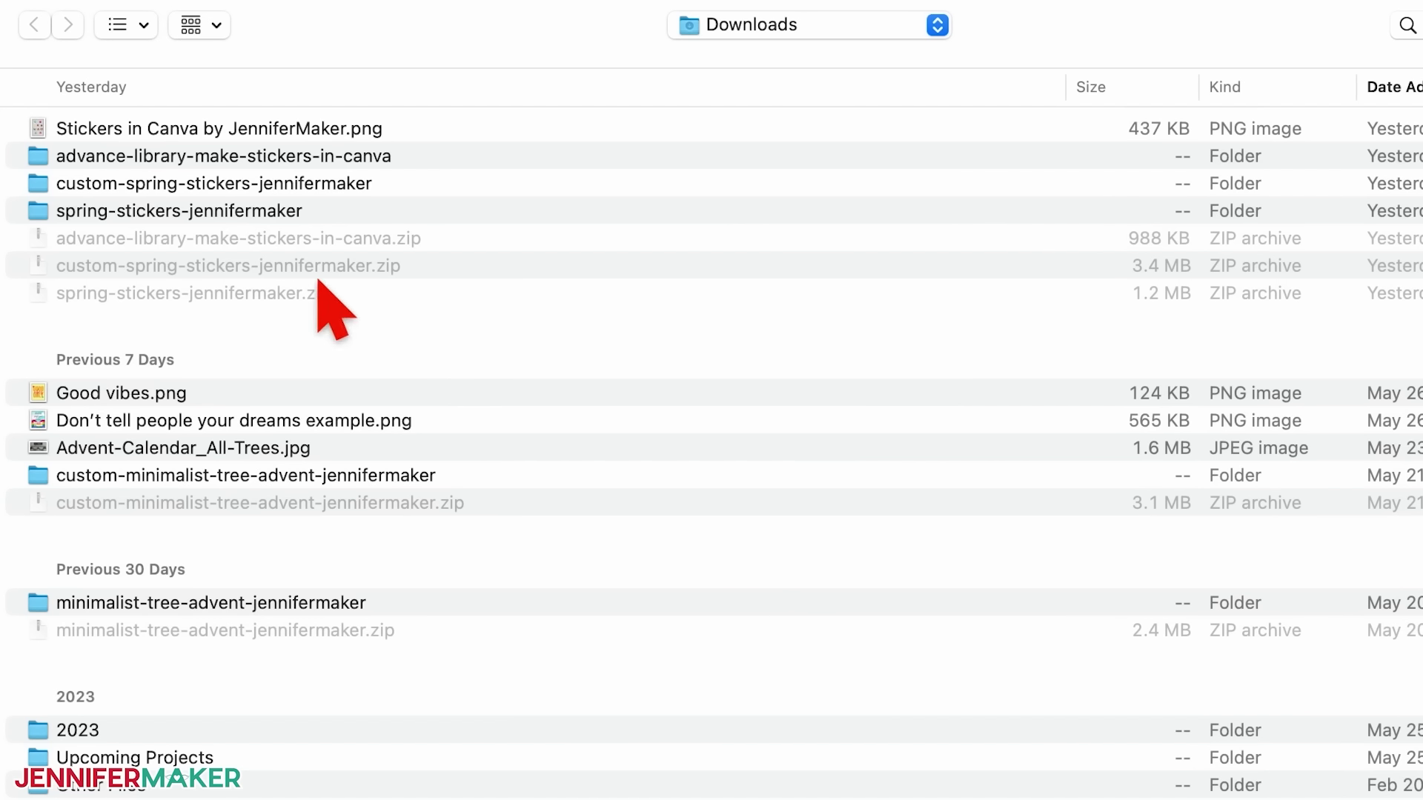
left_click(250, 132)
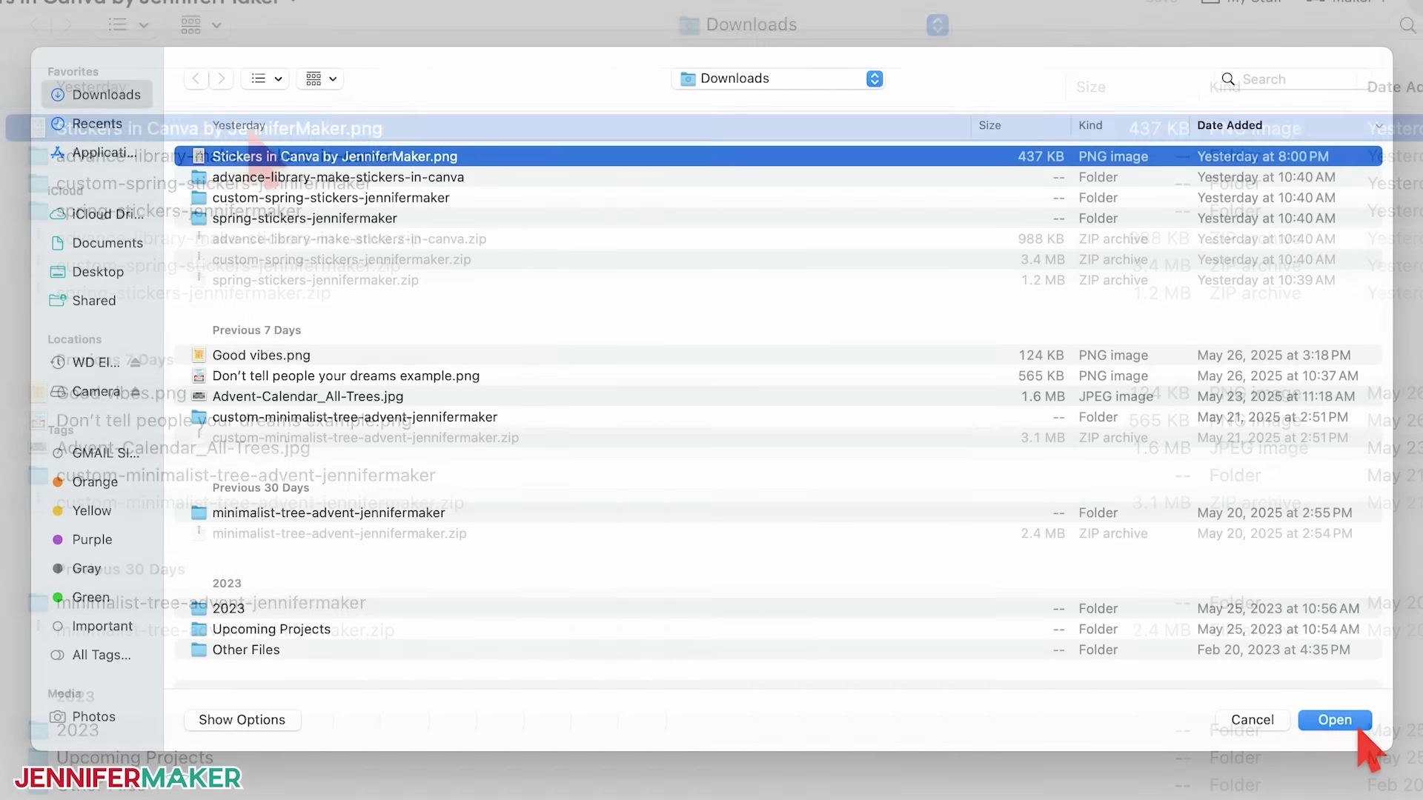
left_click(1364, 764)
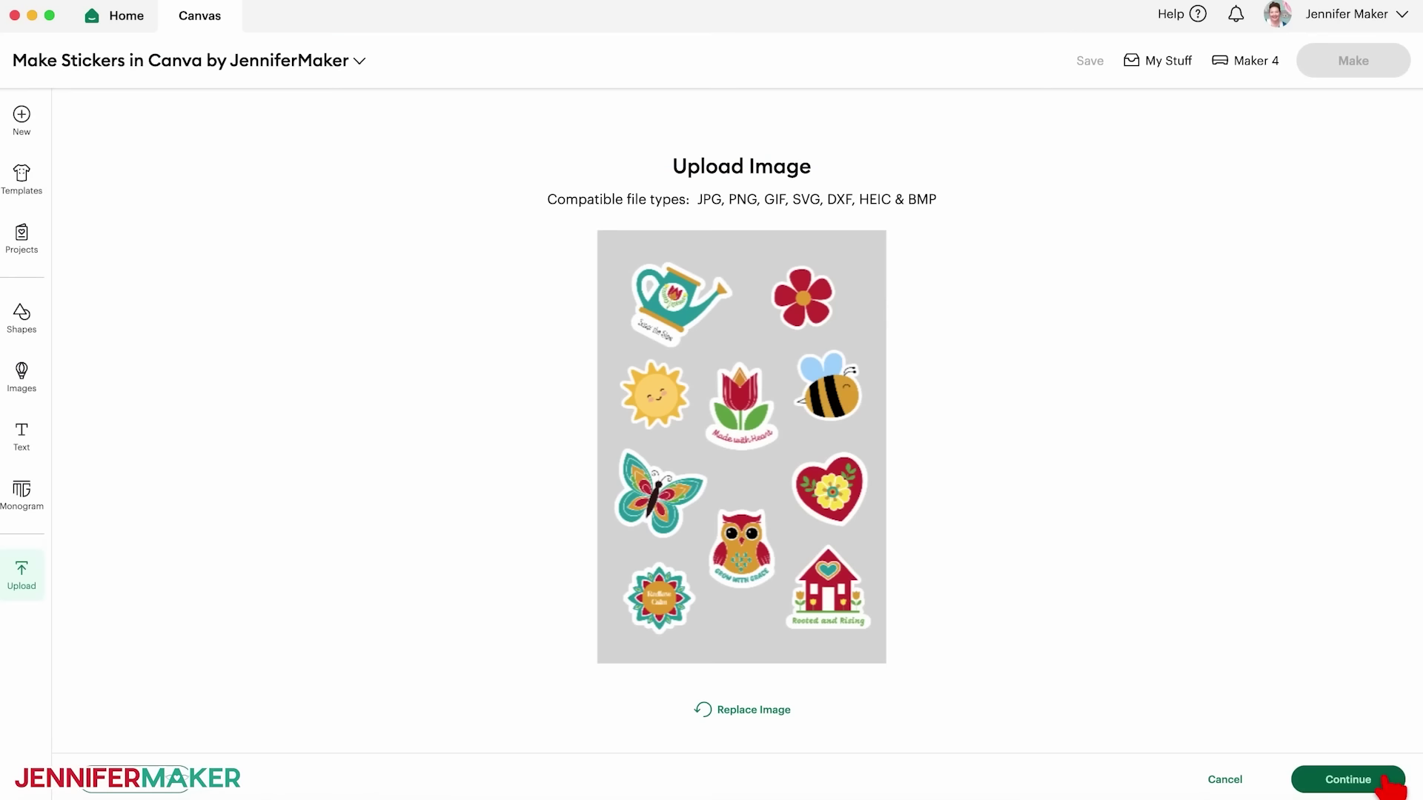
left_click(1383, 779)
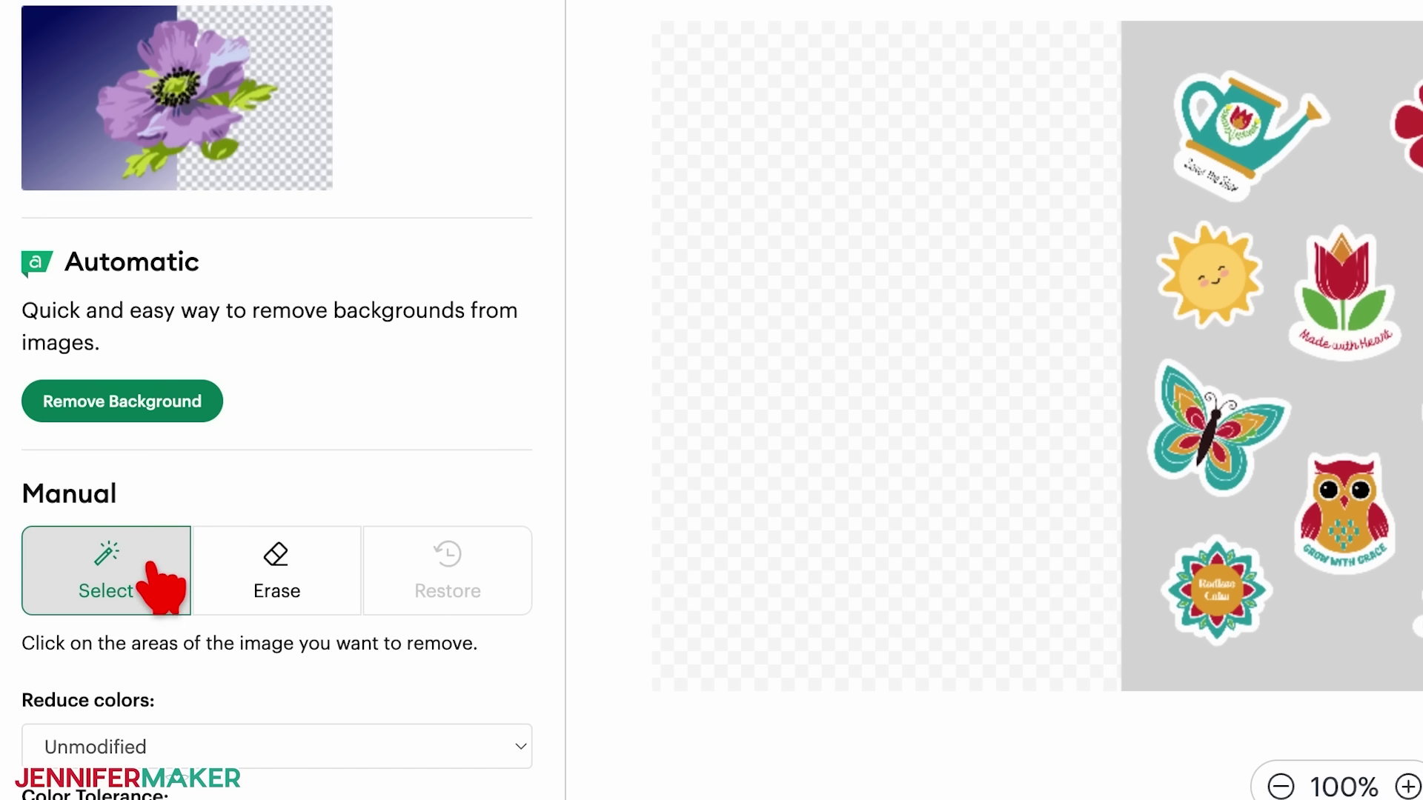
Manually remove the gray background around the stickers with the Select tool, including the gap inside the watering can's handle.
left_click(63, 534)
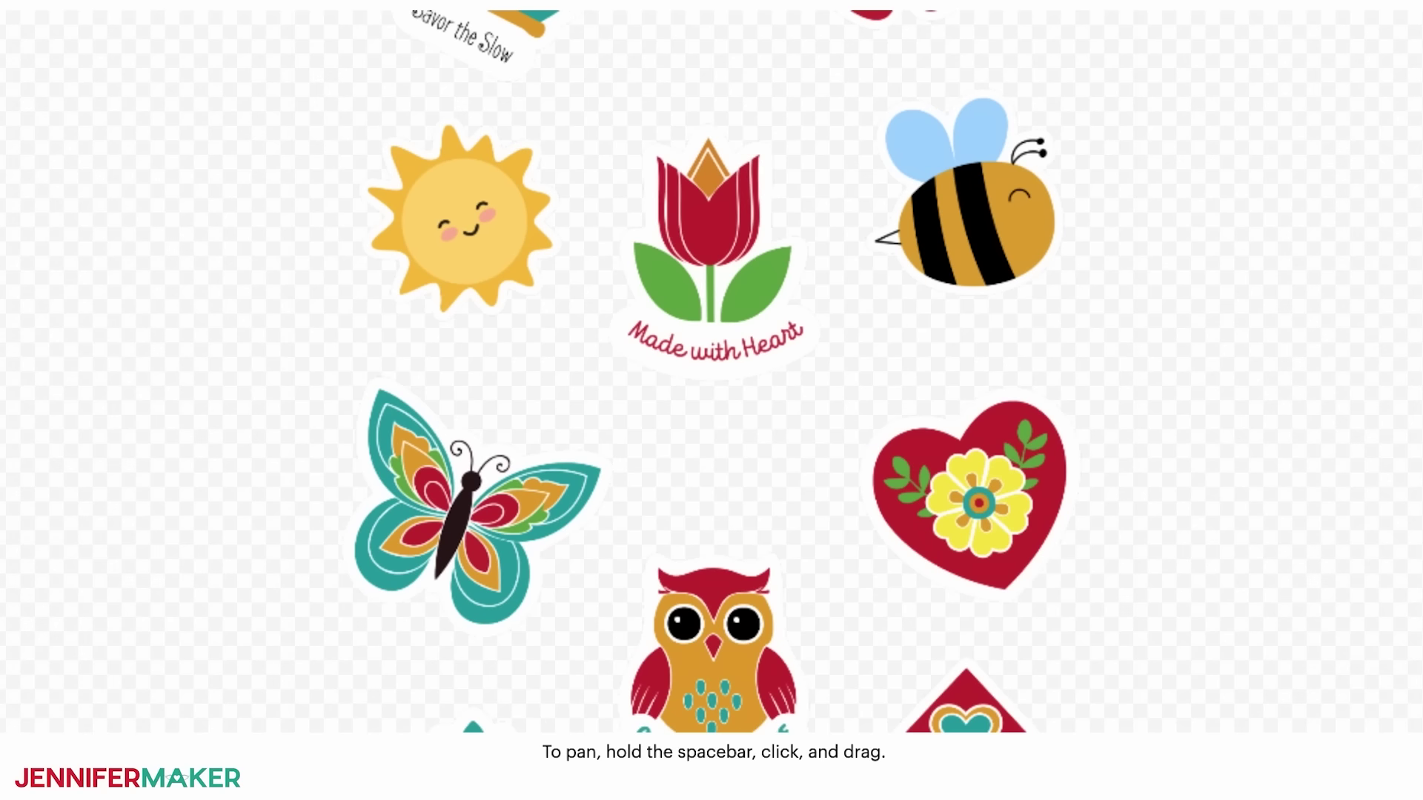
scroll(633, 482, "up", 3)
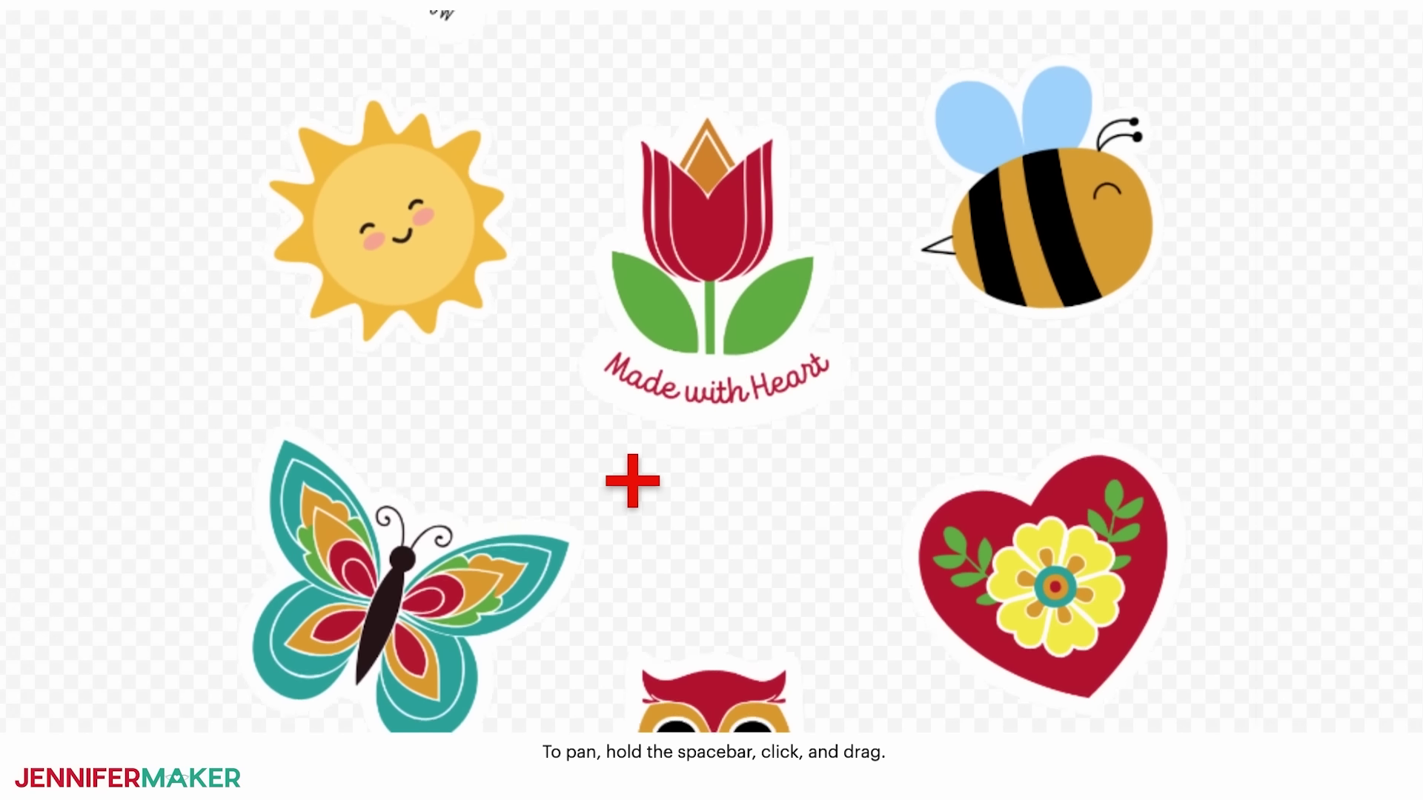
scroll(632, 482, "up", 8)
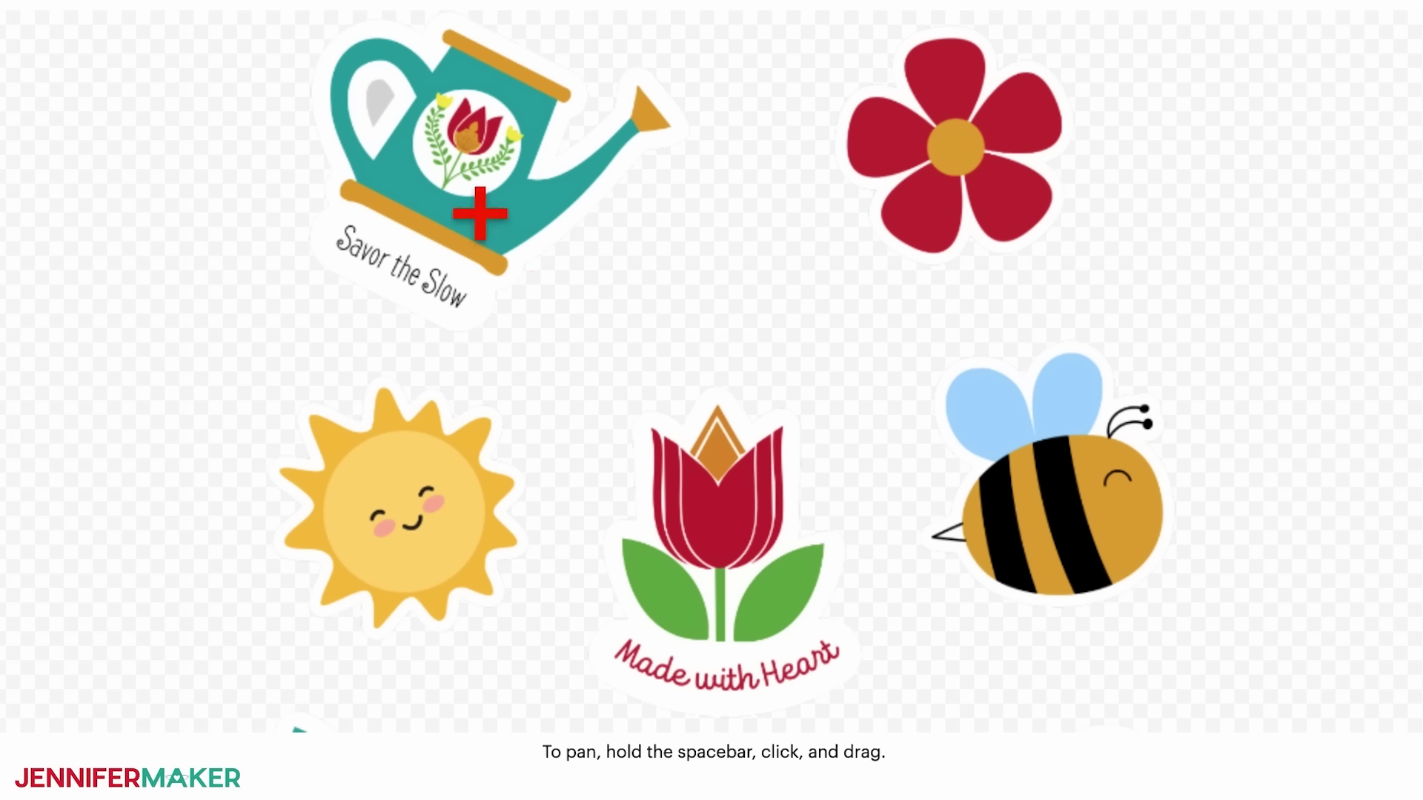
left_click(404, 122)
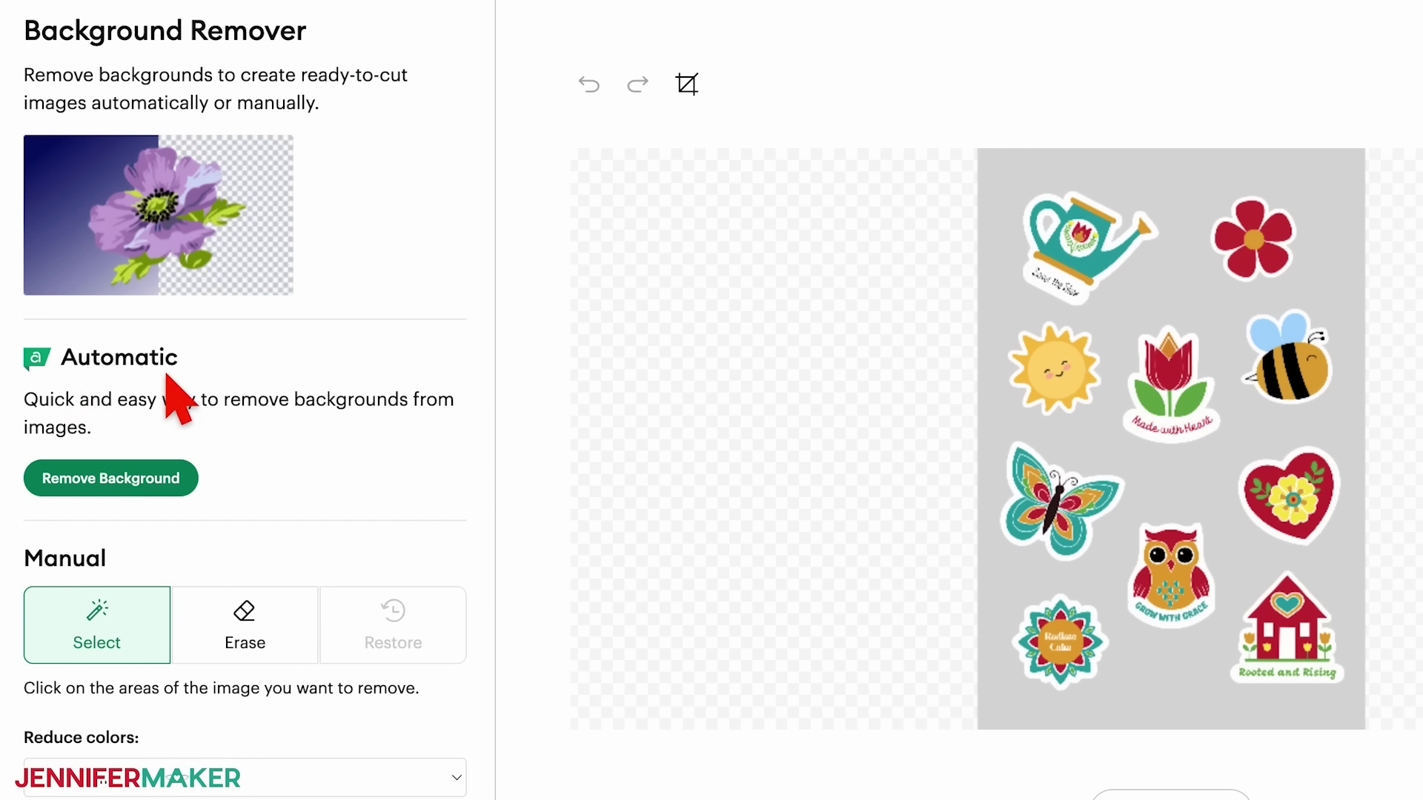
Try the automatic background removal on the sticker sheet and preview the result as a single layer.
left_click(191, 479)
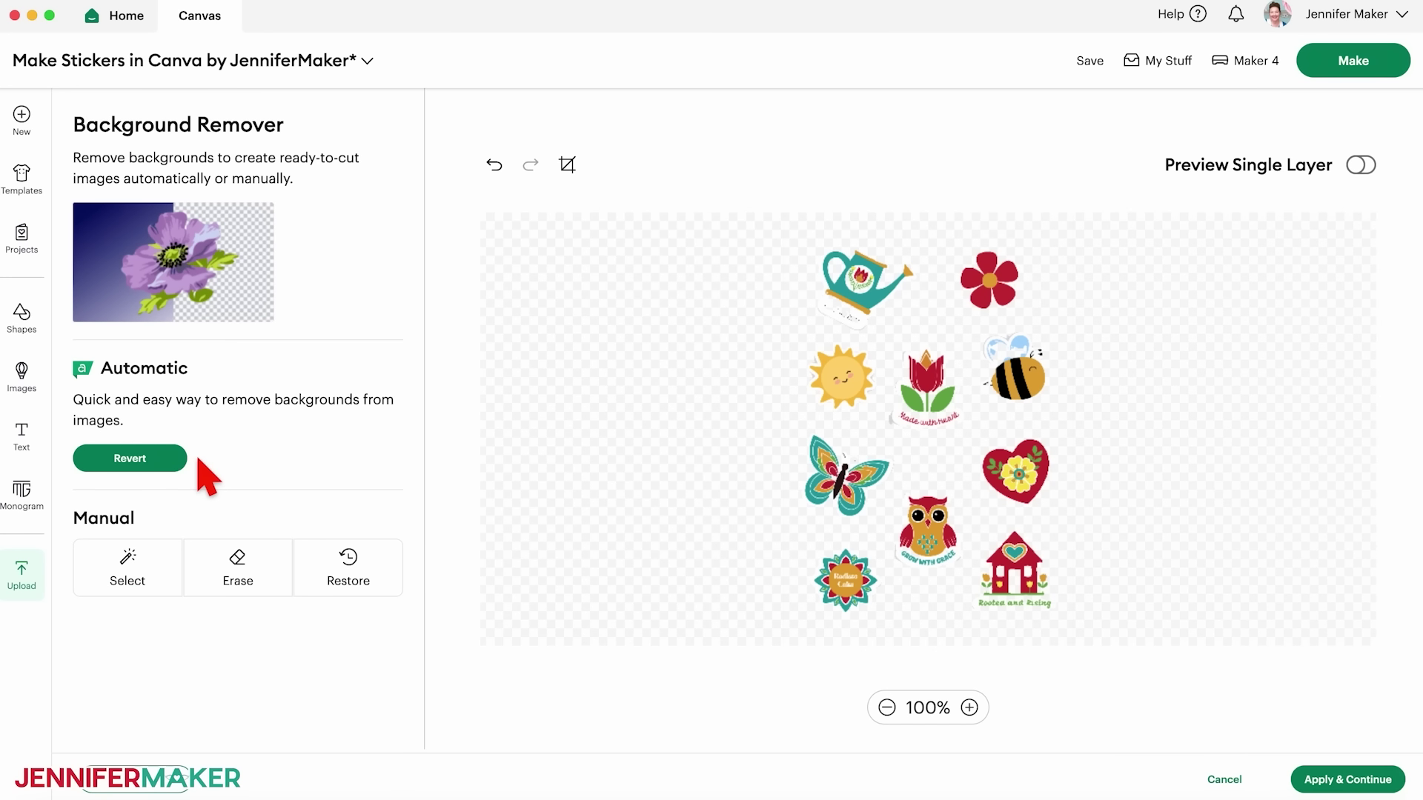
key("super+shift+3")
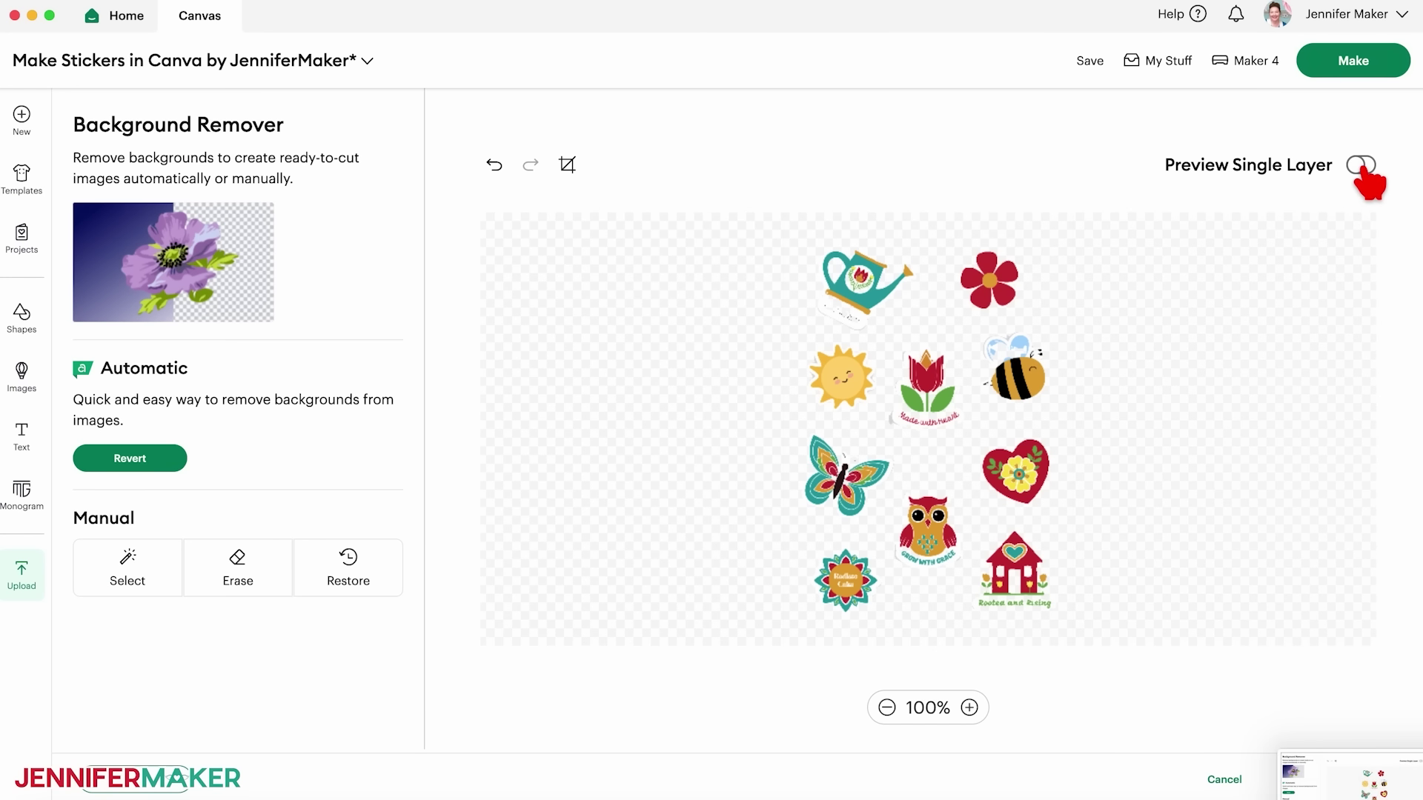
left_click(1362, 166)
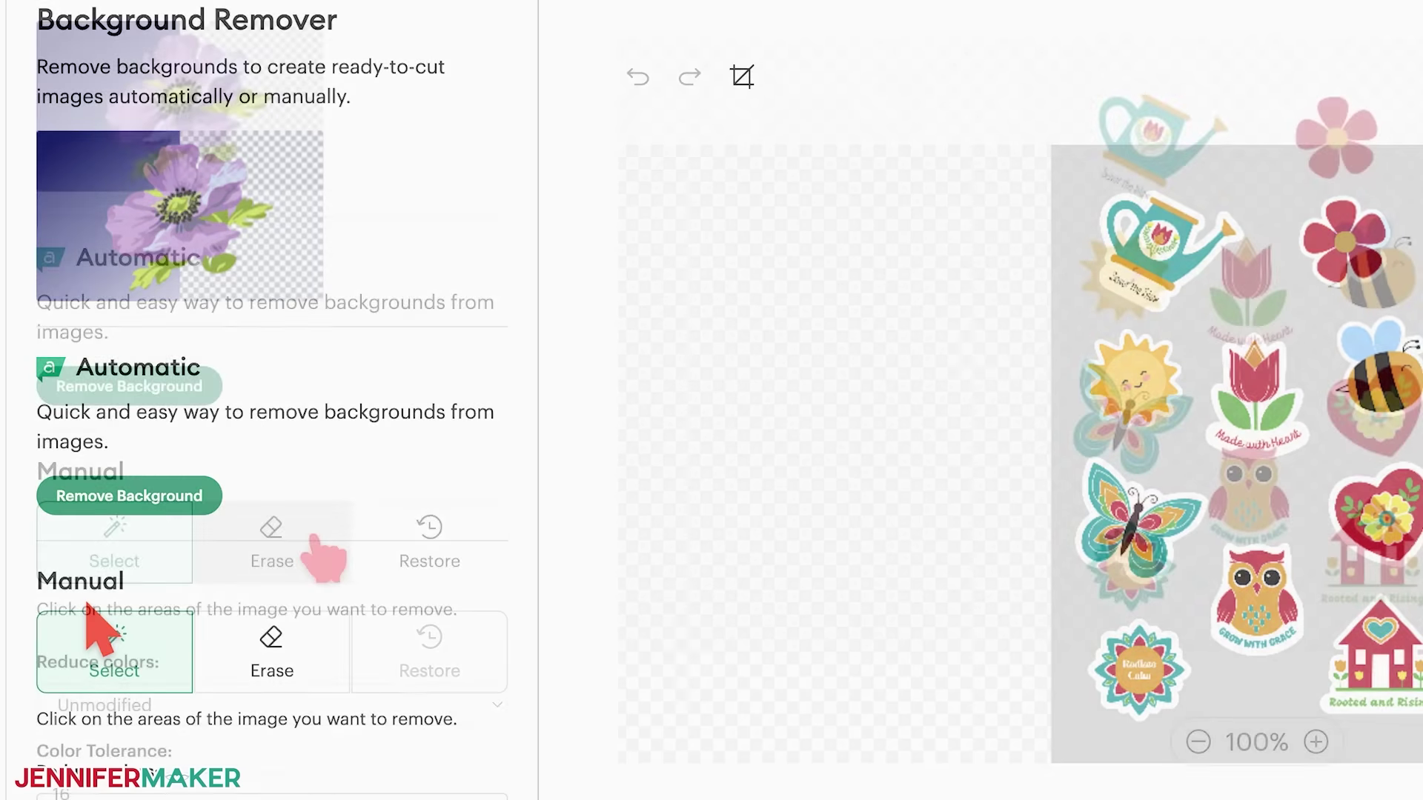
Slightly enlarge the eraser, and use the Restore tool to bring back the tulip's removed right leaf.
left_click(315, 539)
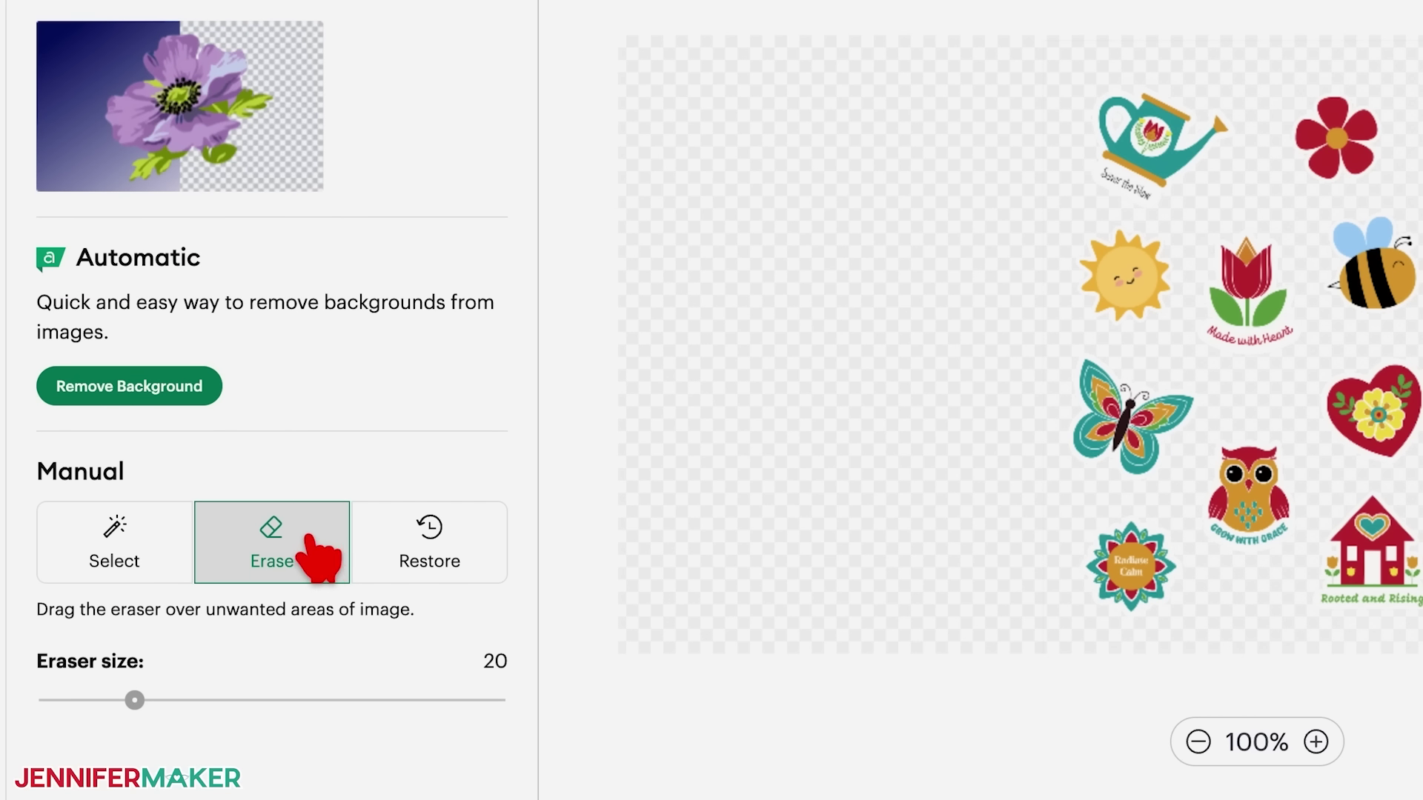
mouse_move(134, 700)
left_mouse_down()
mouse_move(186, 700)
mouse_move(143, 699)
left_mouse_up()
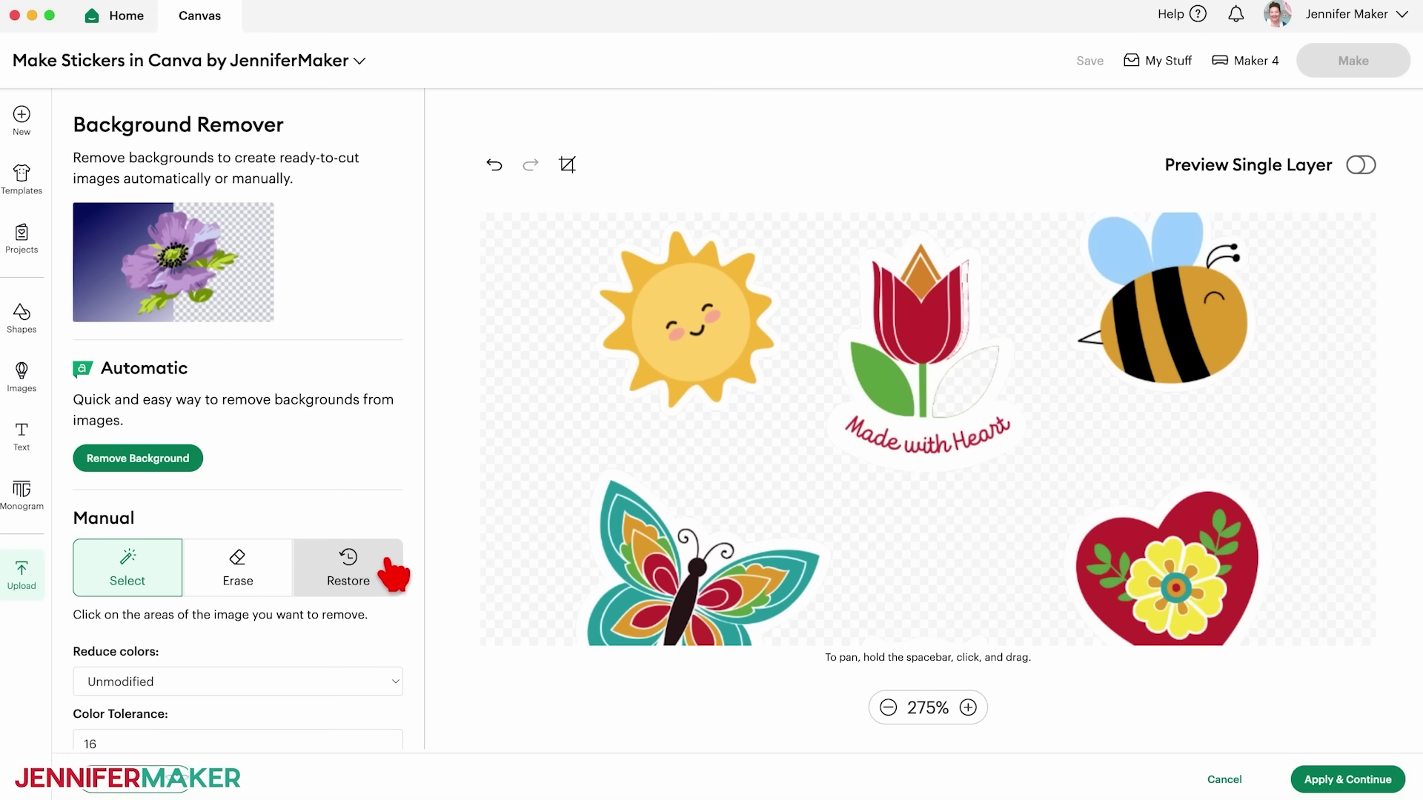
left_click(394, 574)
mouse_move(945, 411)
left_mouse_down()
mouse_move(977, 399)
mouse_move(967, 364)
left_mouse_up()
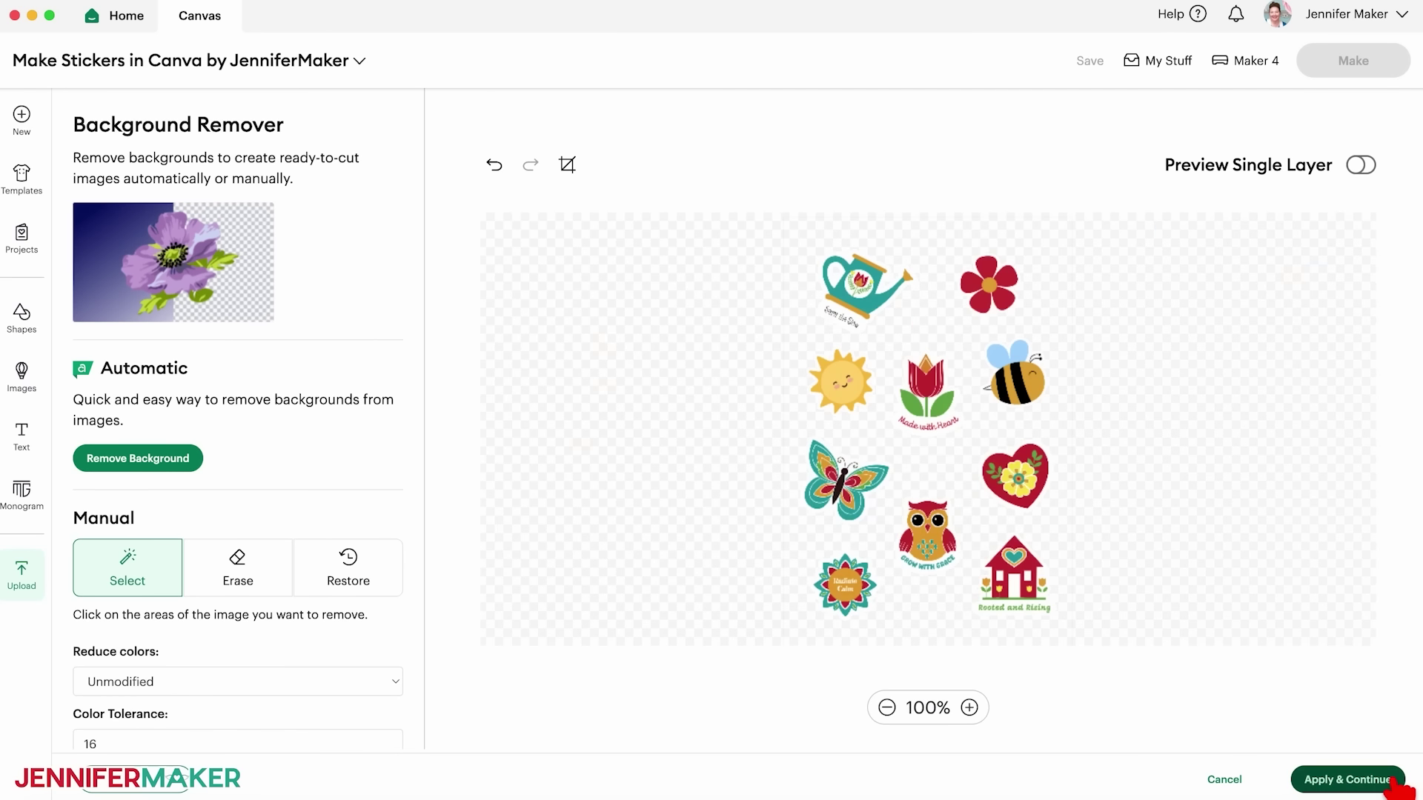
Apply the background removal and convert the upload to a Flat Graphic for Print Then Cut.
left_click(1393, 781)
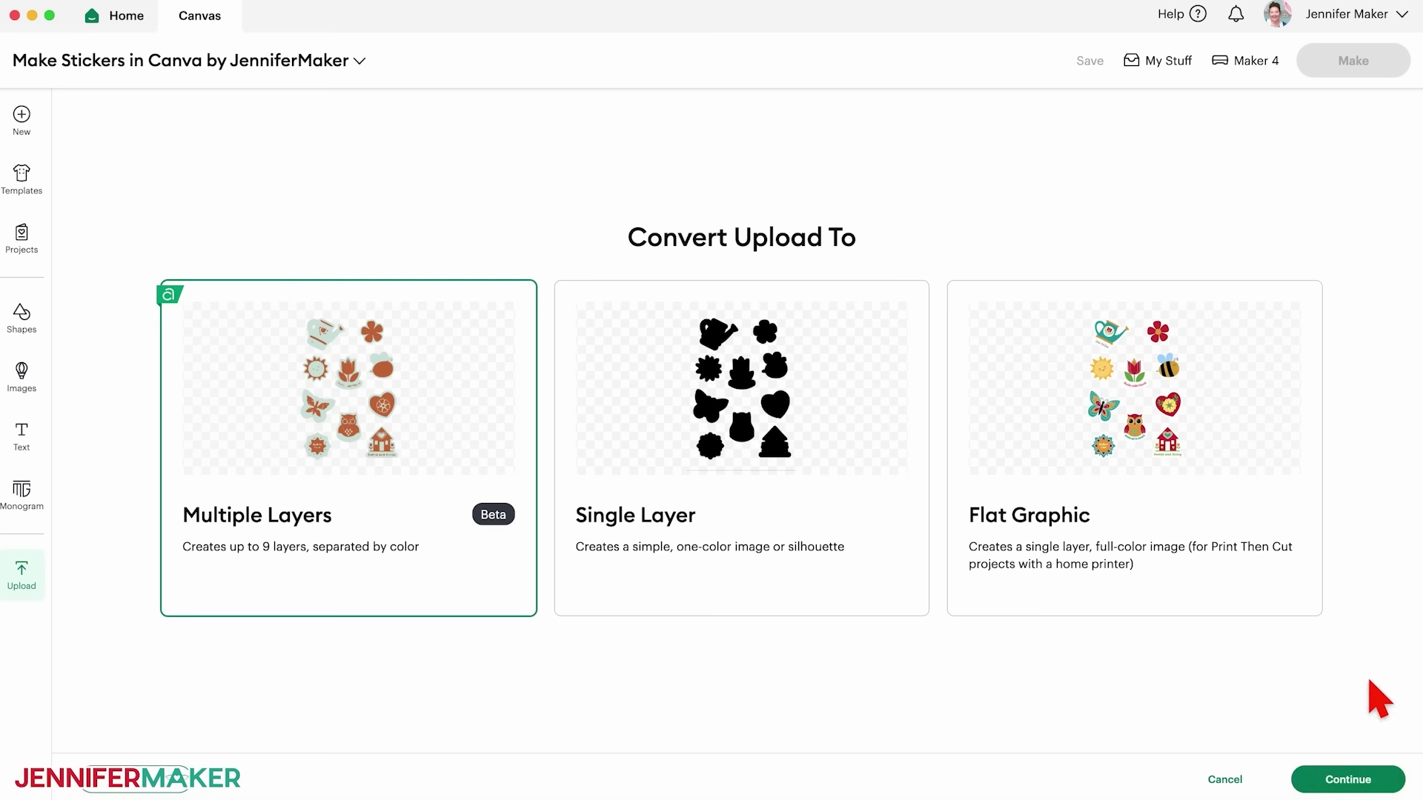
left_click(1268, 518)
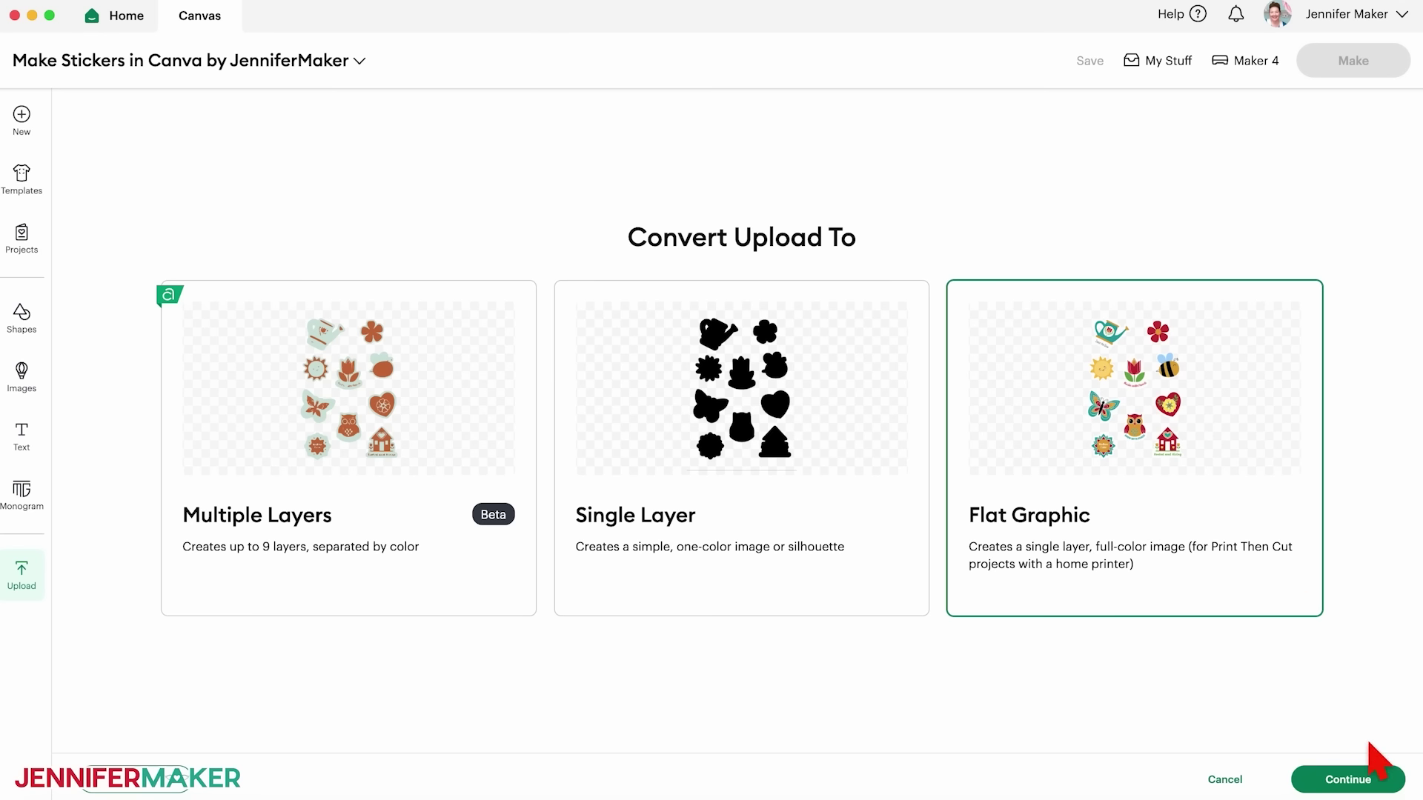
left_click(1392, 785)
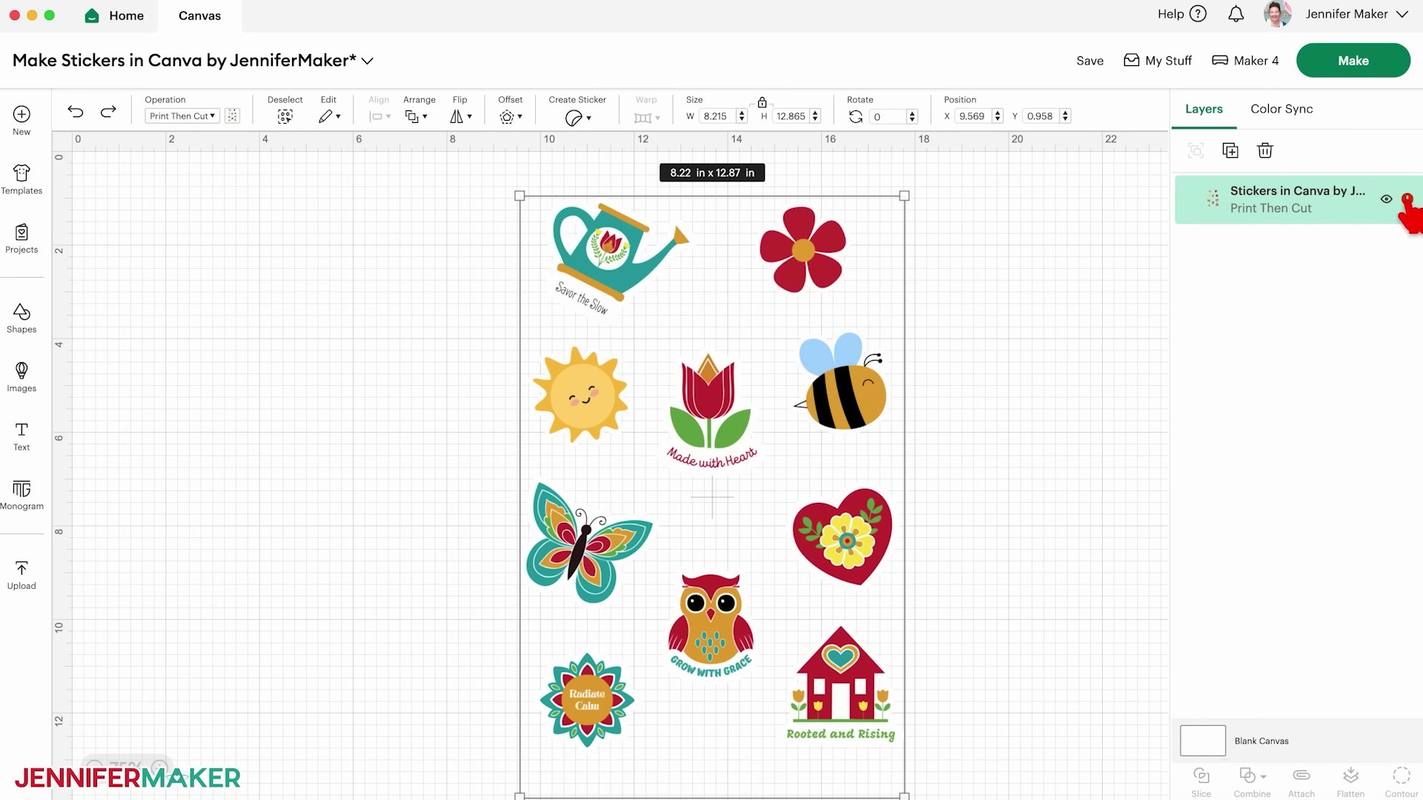
Resize the sticker sheet to a width of 6 inches with its proportions locked.
mouse_move(1408, 198)
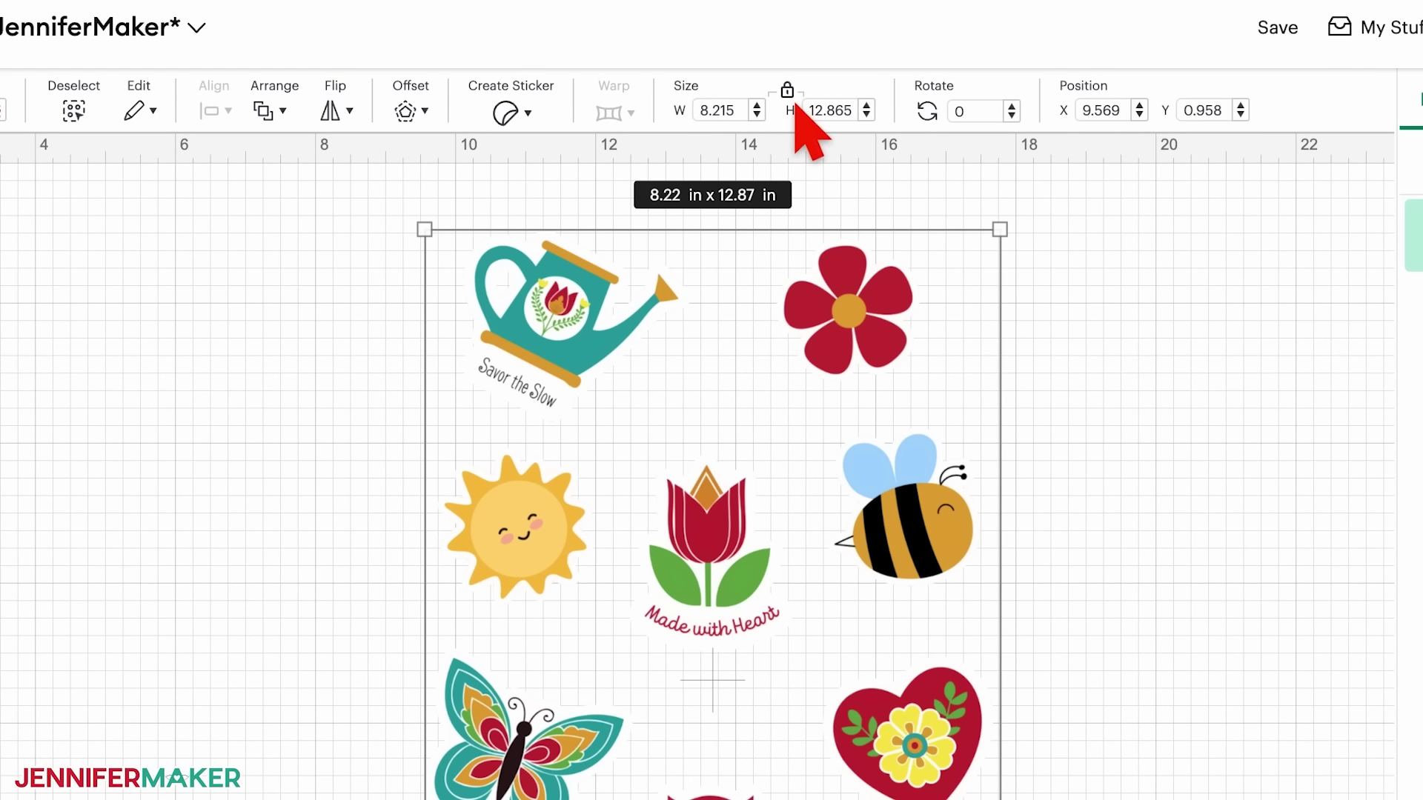
left_click(730, 112)
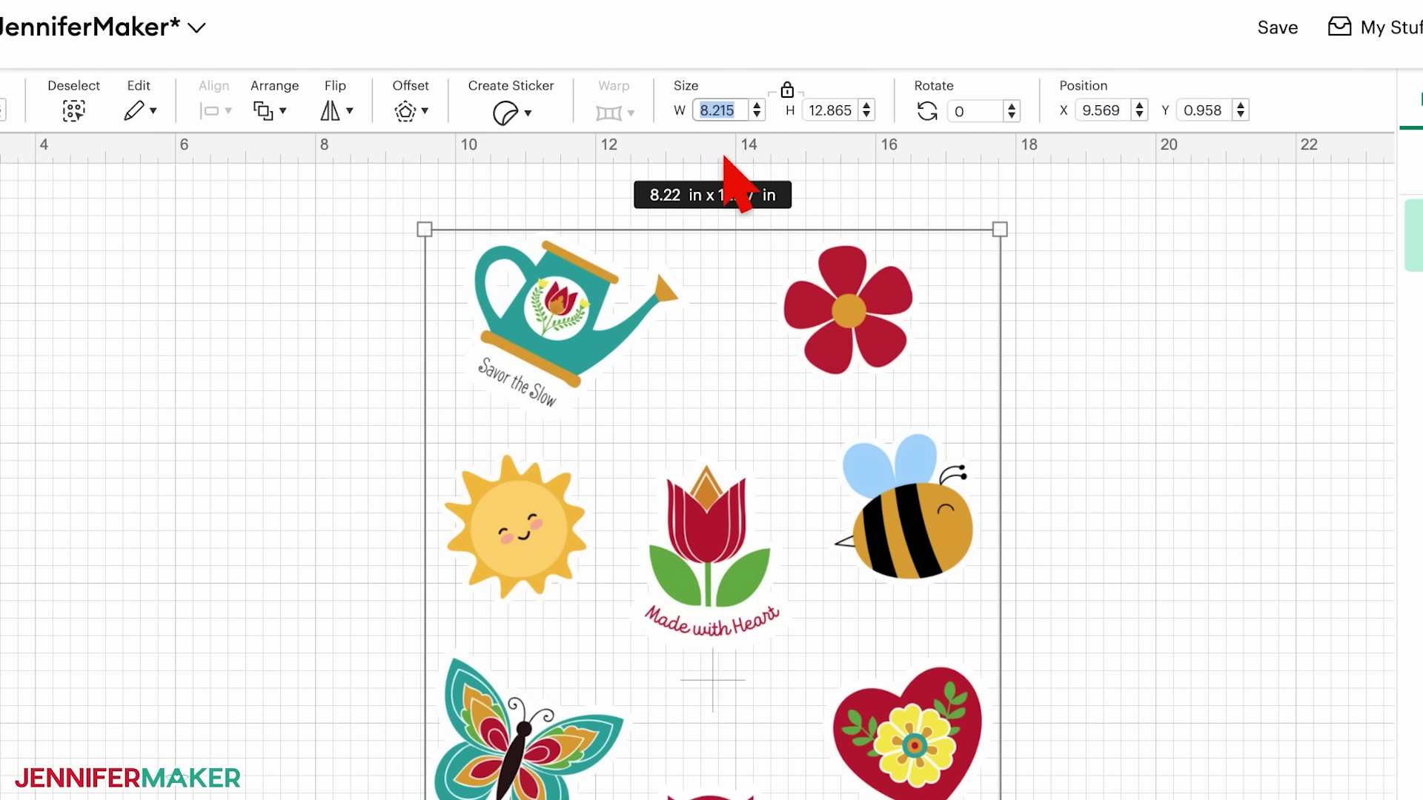
type("6")
key("Return")
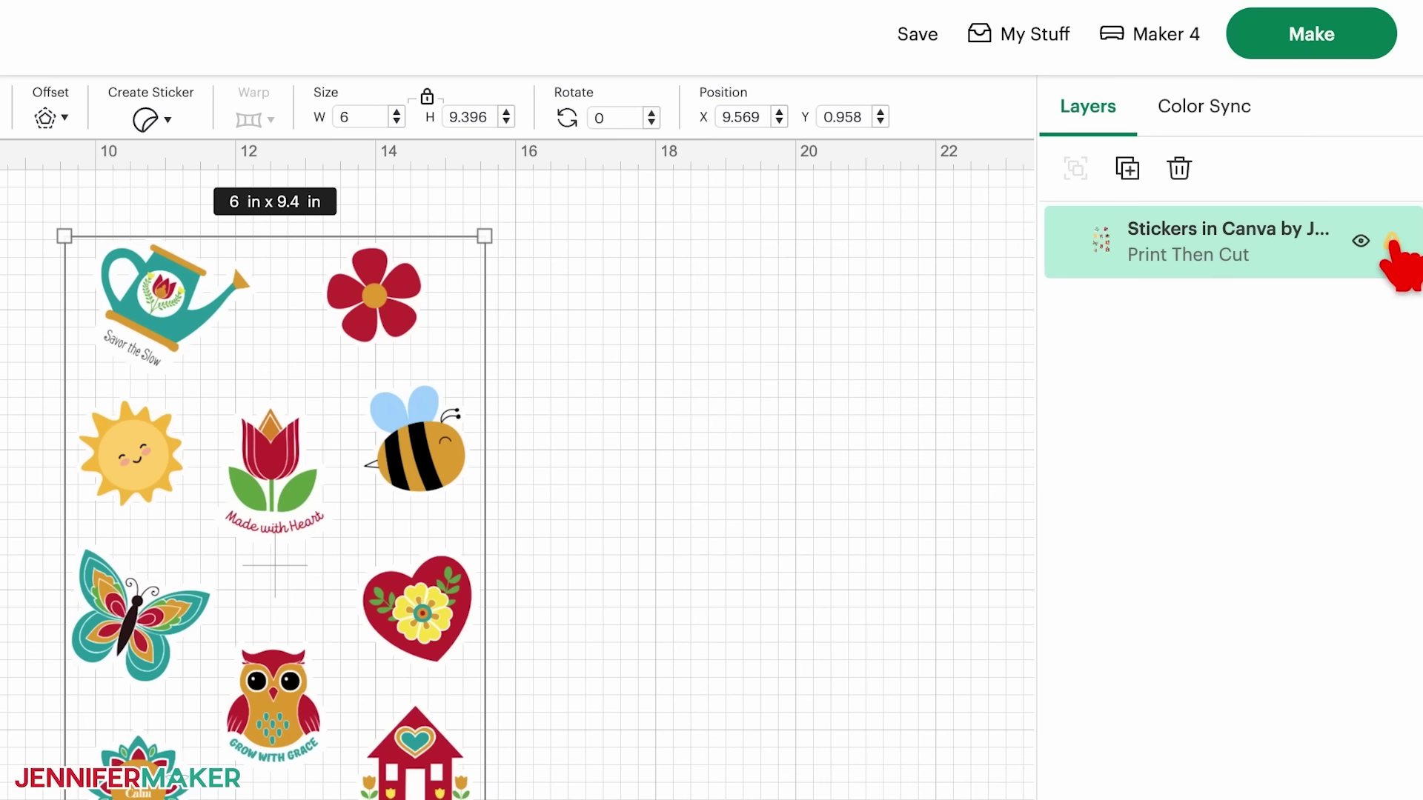
Prepare the project for Cricut Maker 4 with 8.5 in x 11 in (Letter) material and continue to the make screen.
mouse_move(1392, 239)
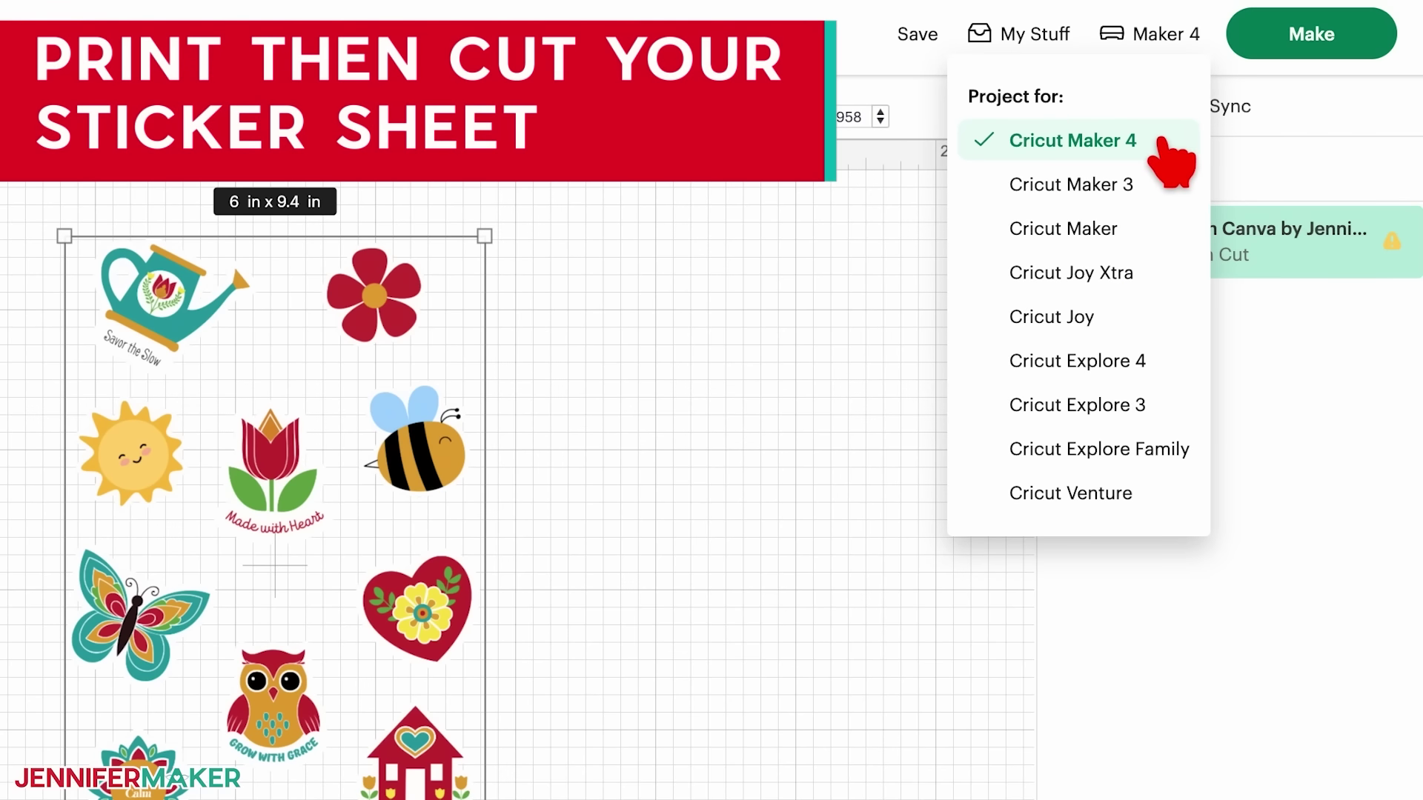
left_click(1171, 149)
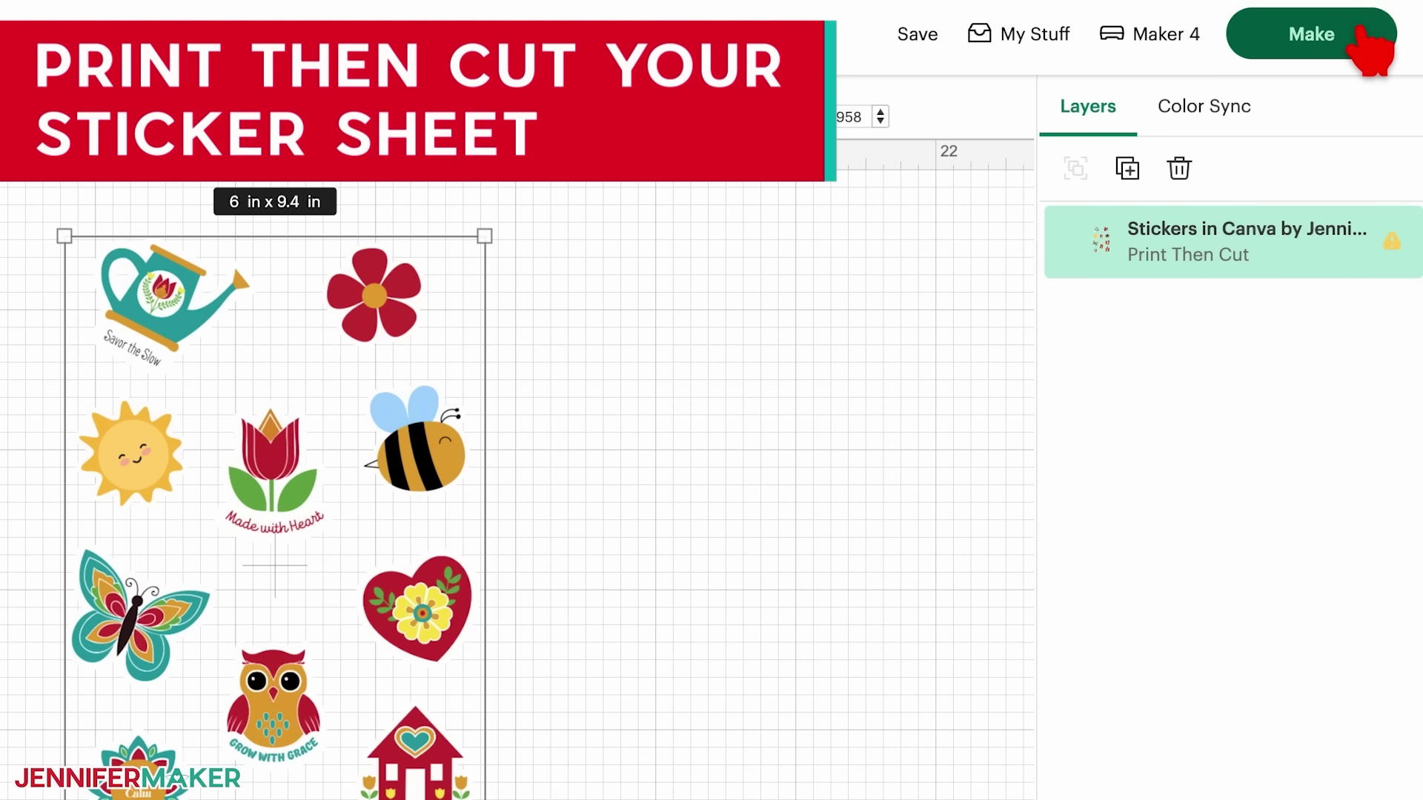
left_click(1362, 32)
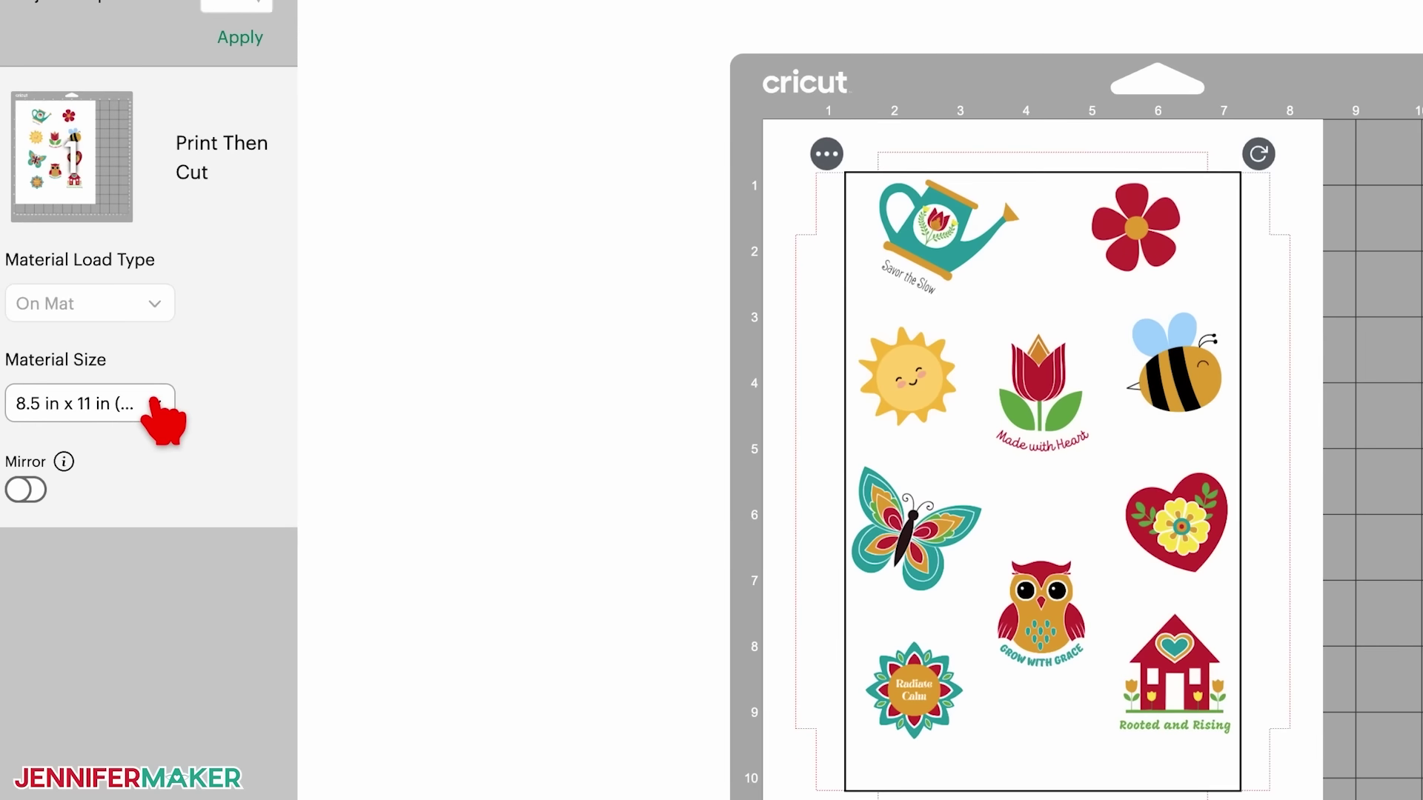
left_click(107, 404)
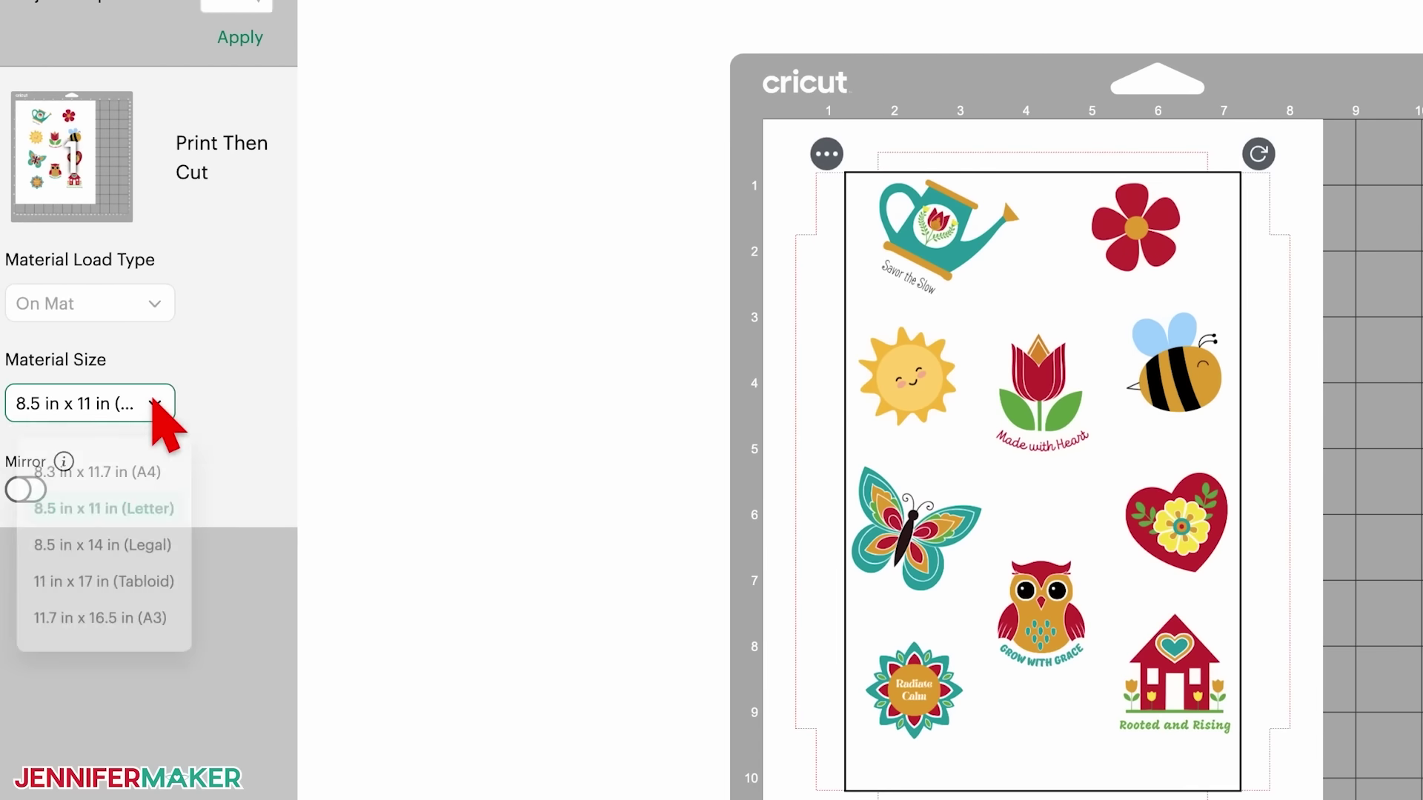
left_click(156, 508)
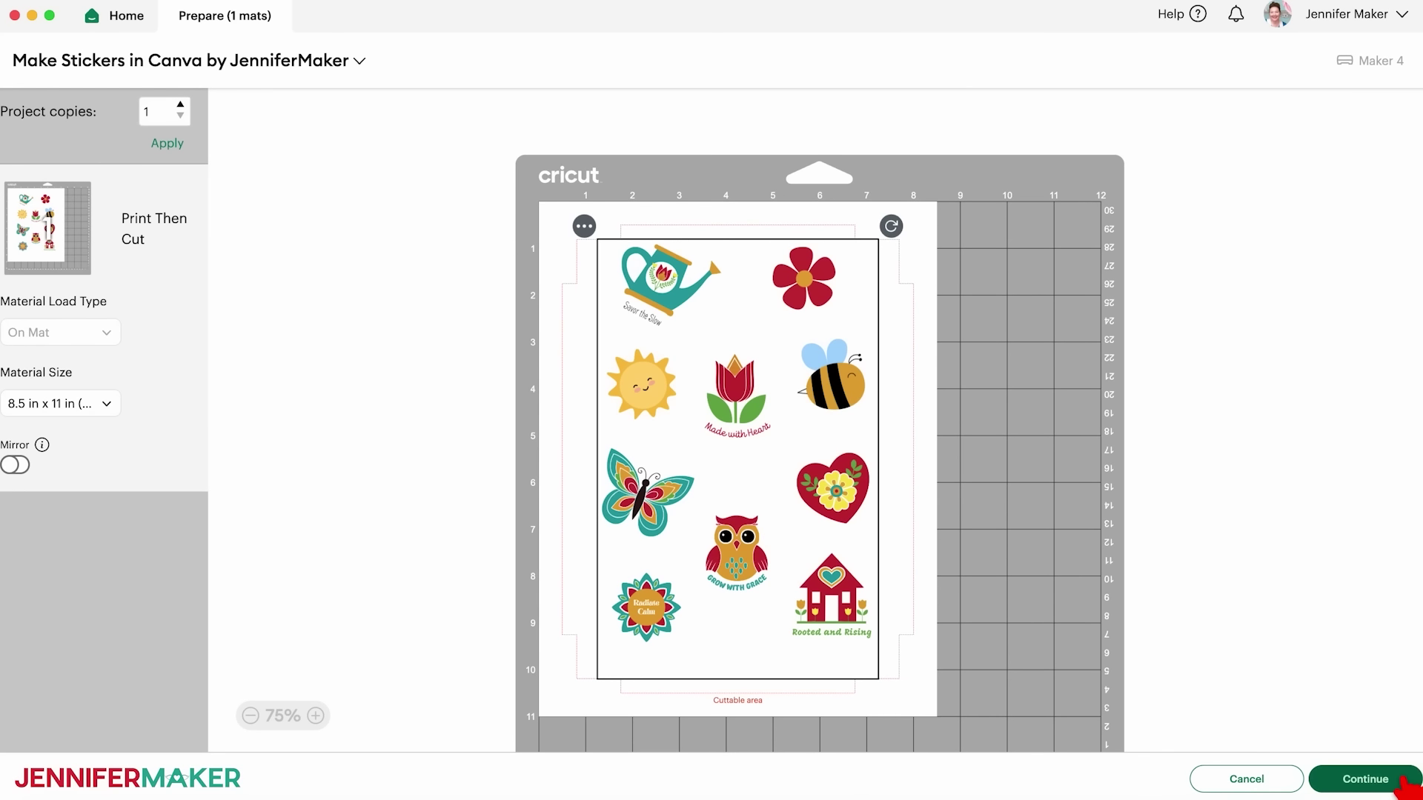
left_click(1406, 784)
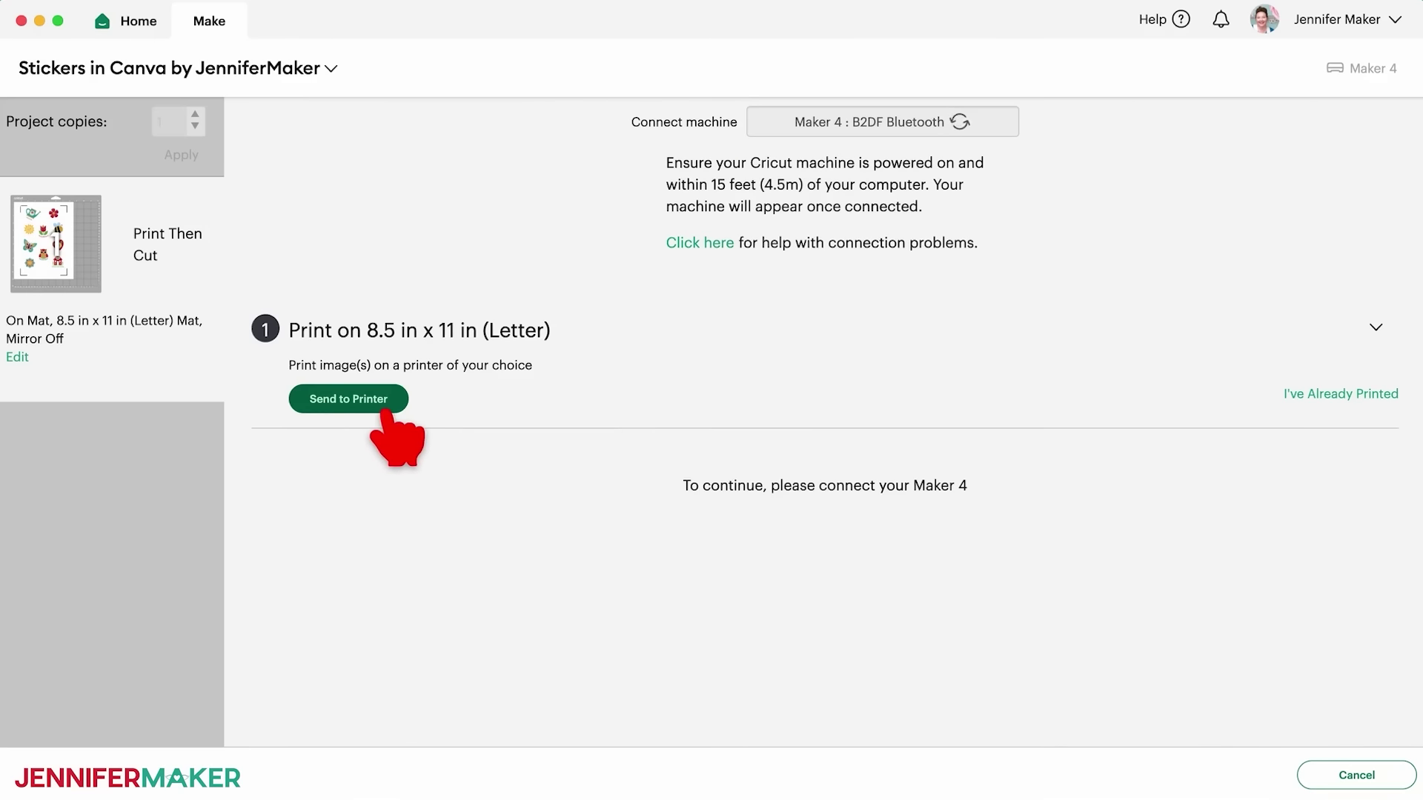
Set up printing on the EPSON ET-15000 Series with Add Bleed off and Use System Dialog on, and open the system print dialog.
left_click(374, 401)
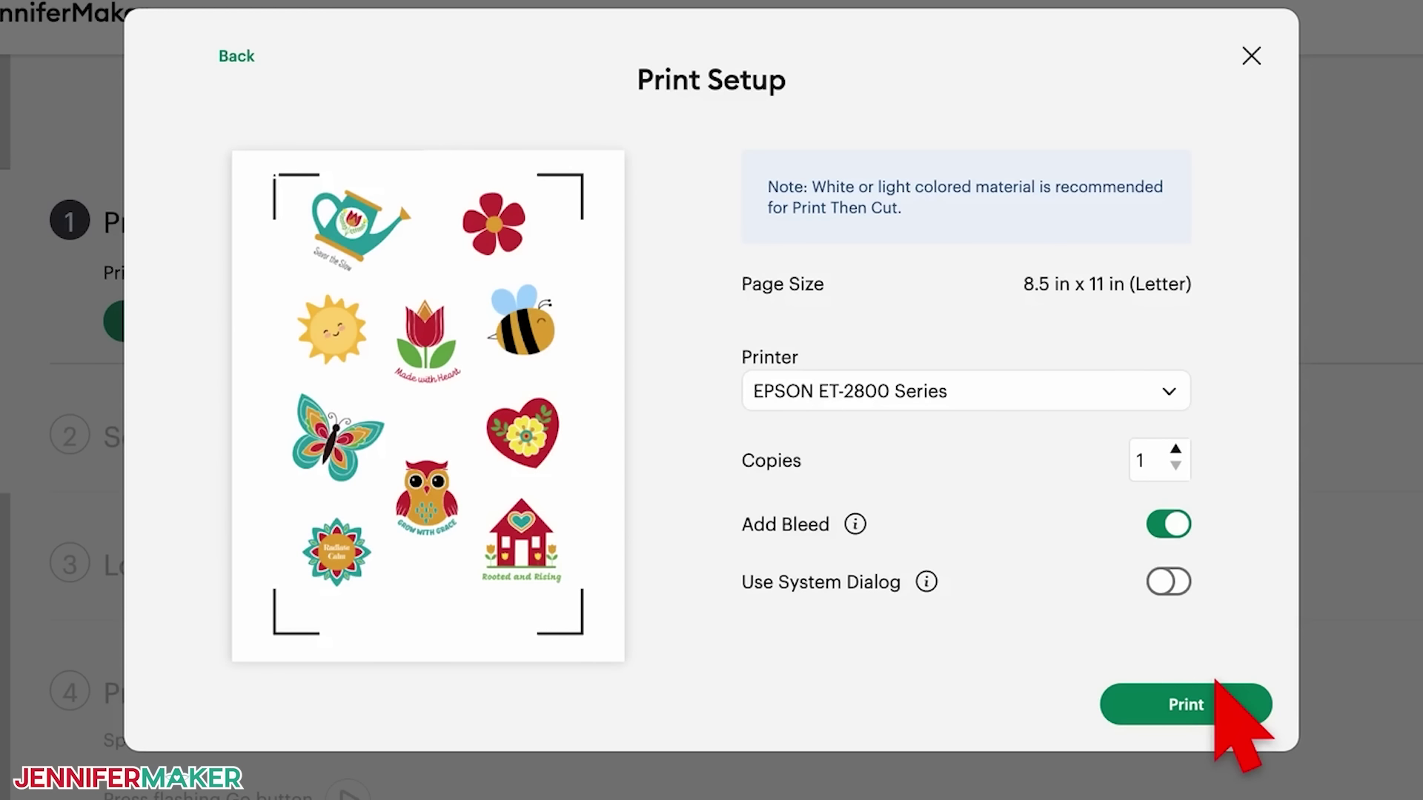
left_click(1066, 406)
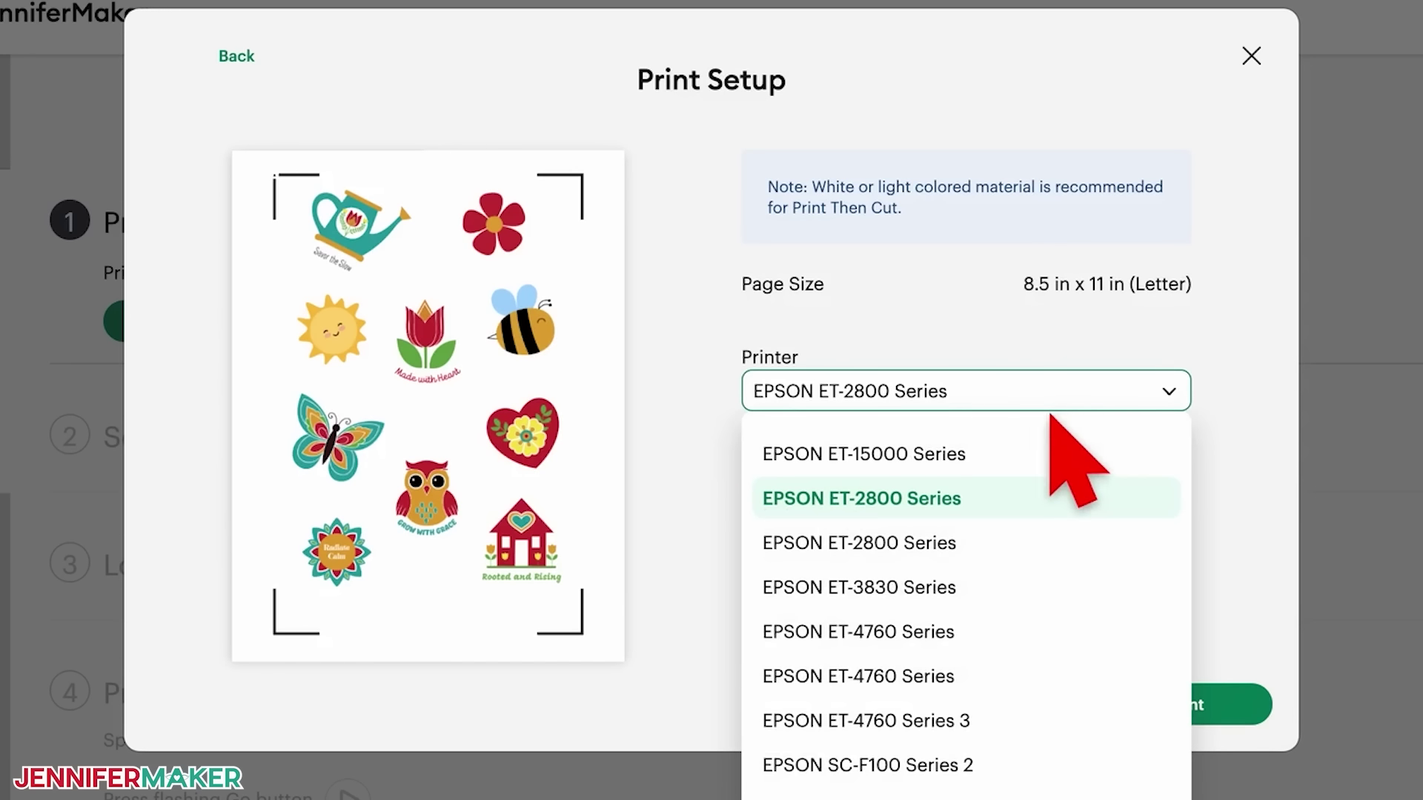
left_click(982, 454)
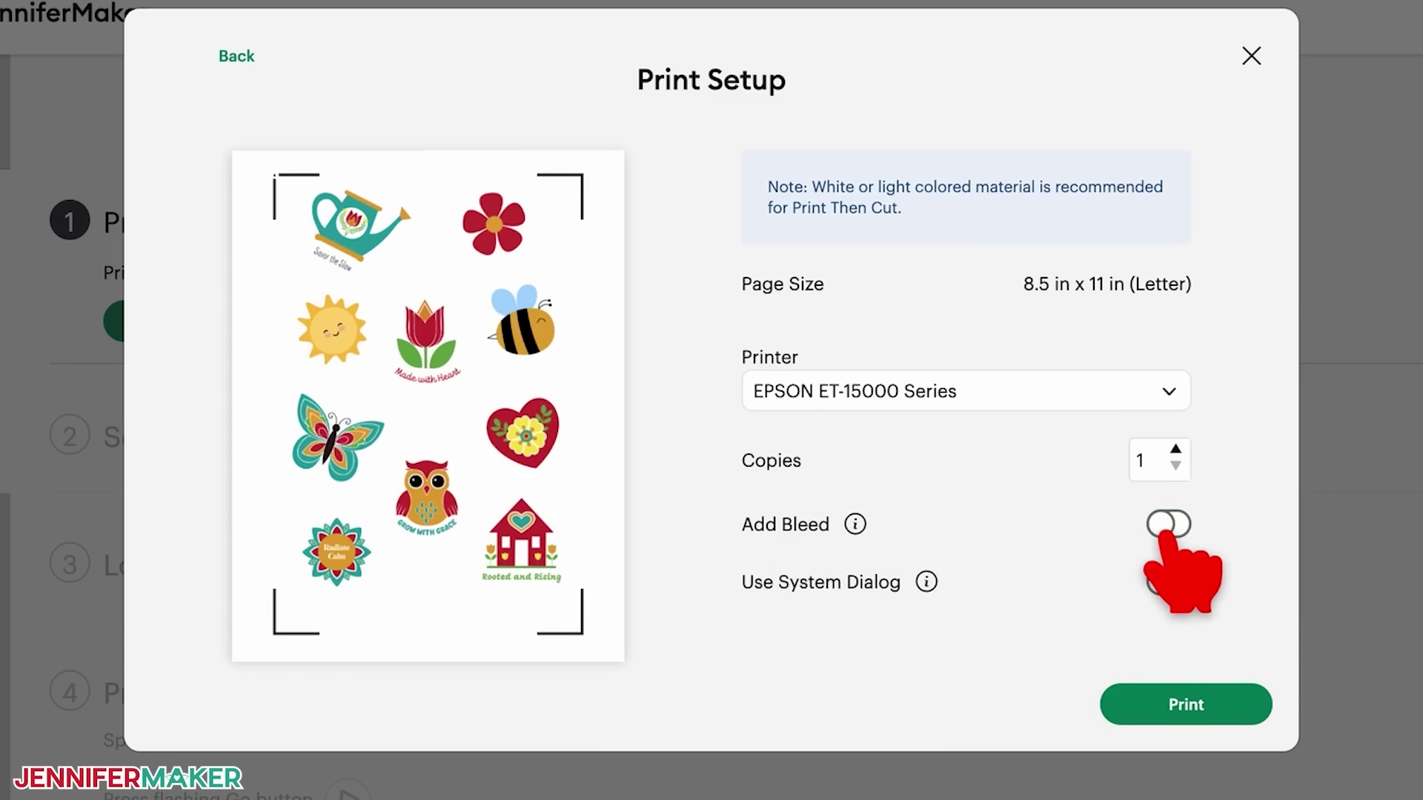
left_click(1169, 583)
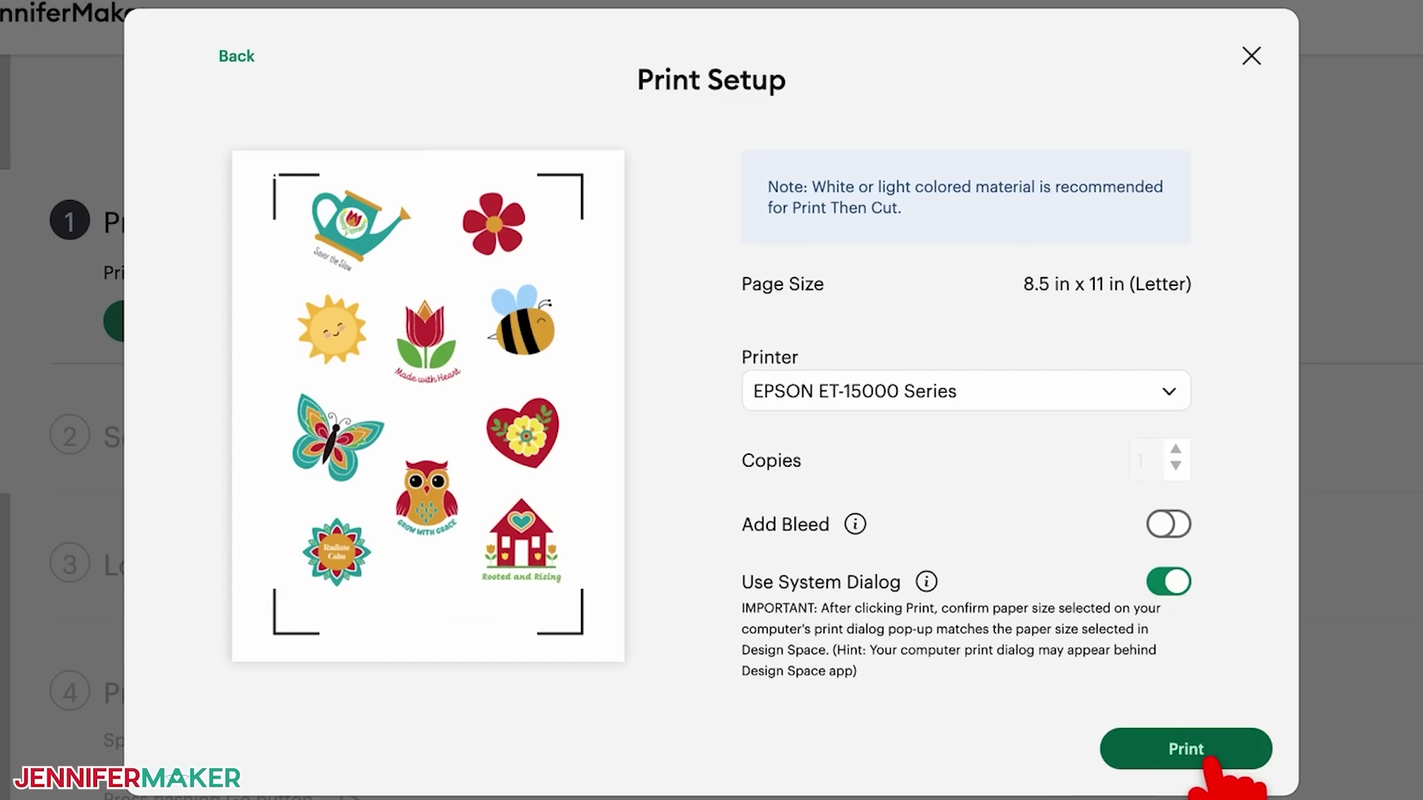
left_click(1186, 748)
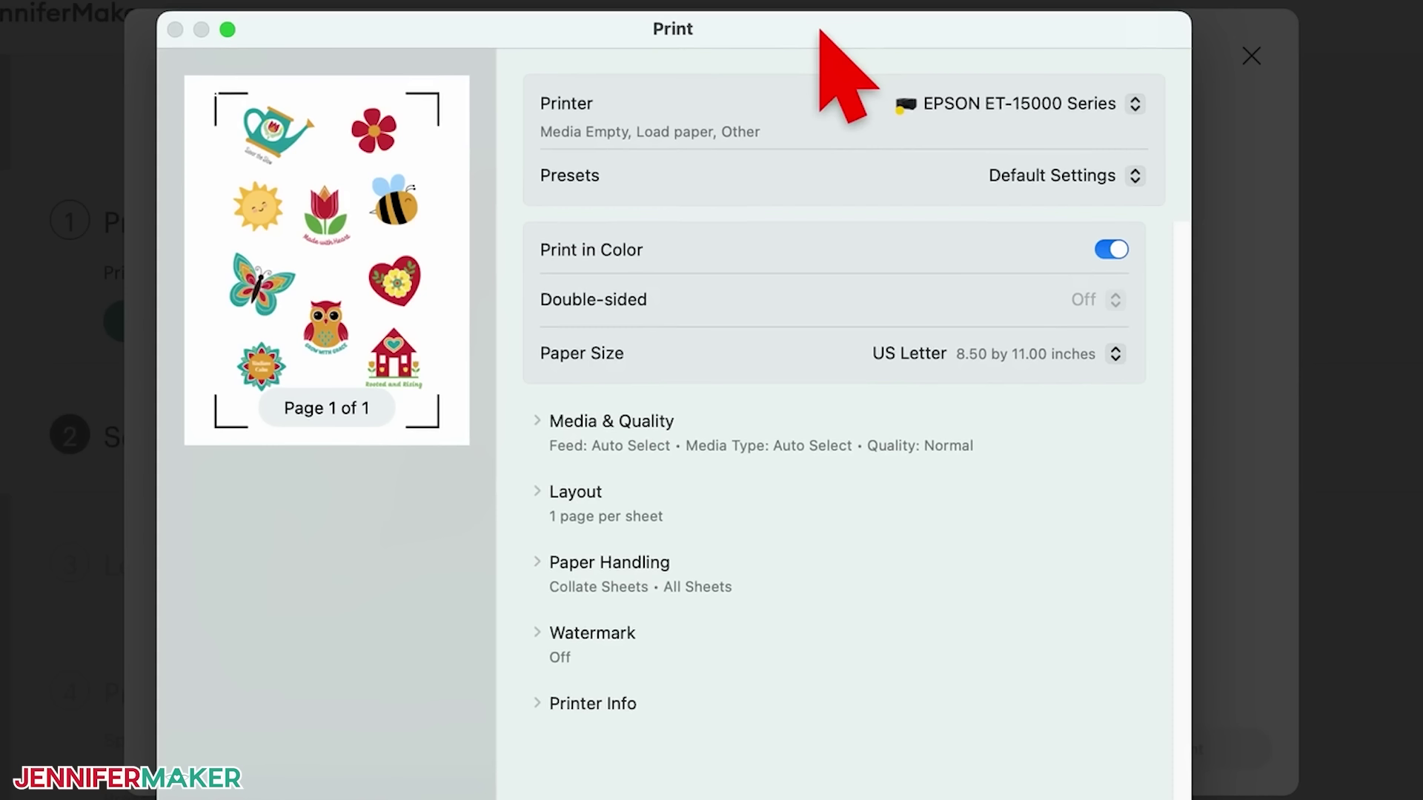
In the system print settings, keep the EPSON ET-15000 Series and set the media type to Photo High Gloss Paper and quality to Best.
left_click(1075, 104)
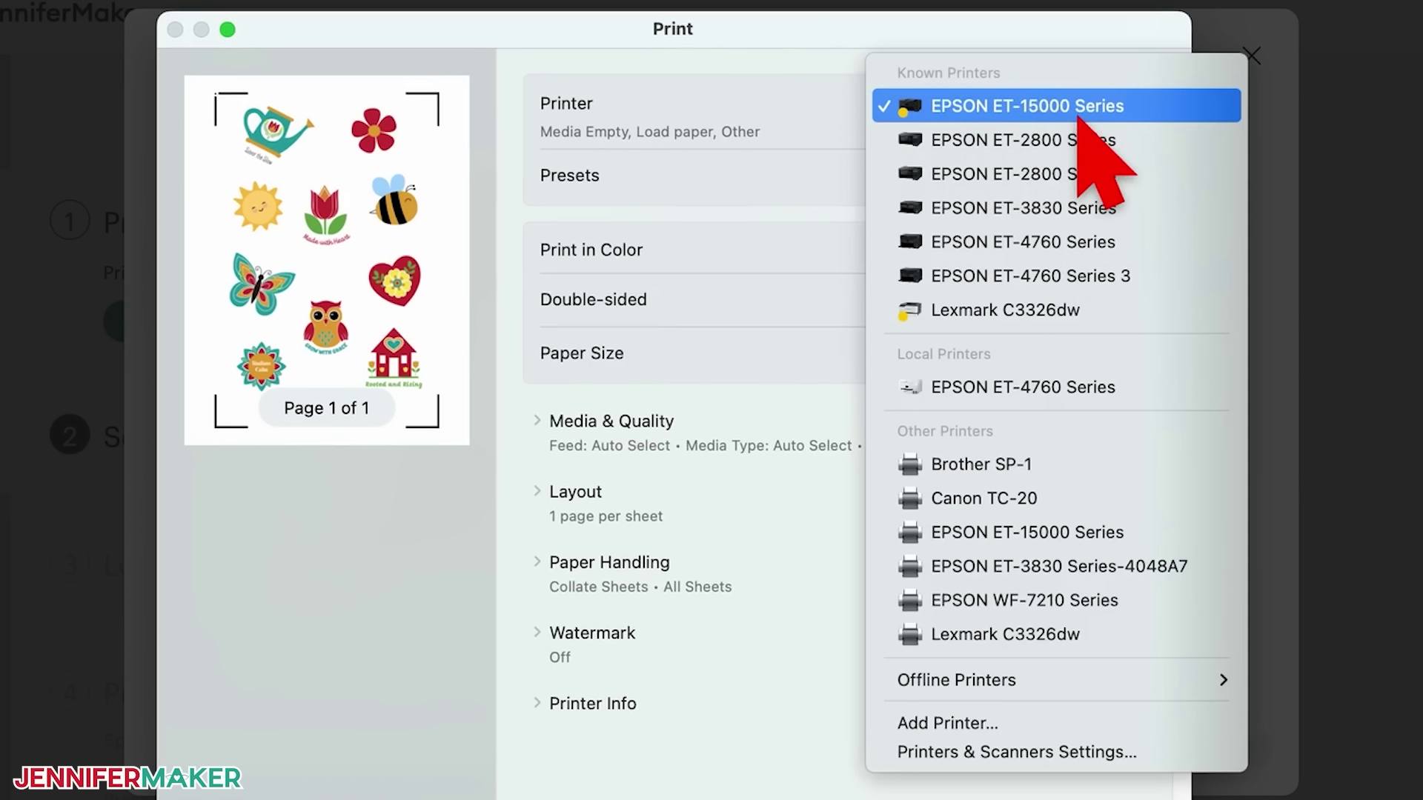
left_click(1079, 110)
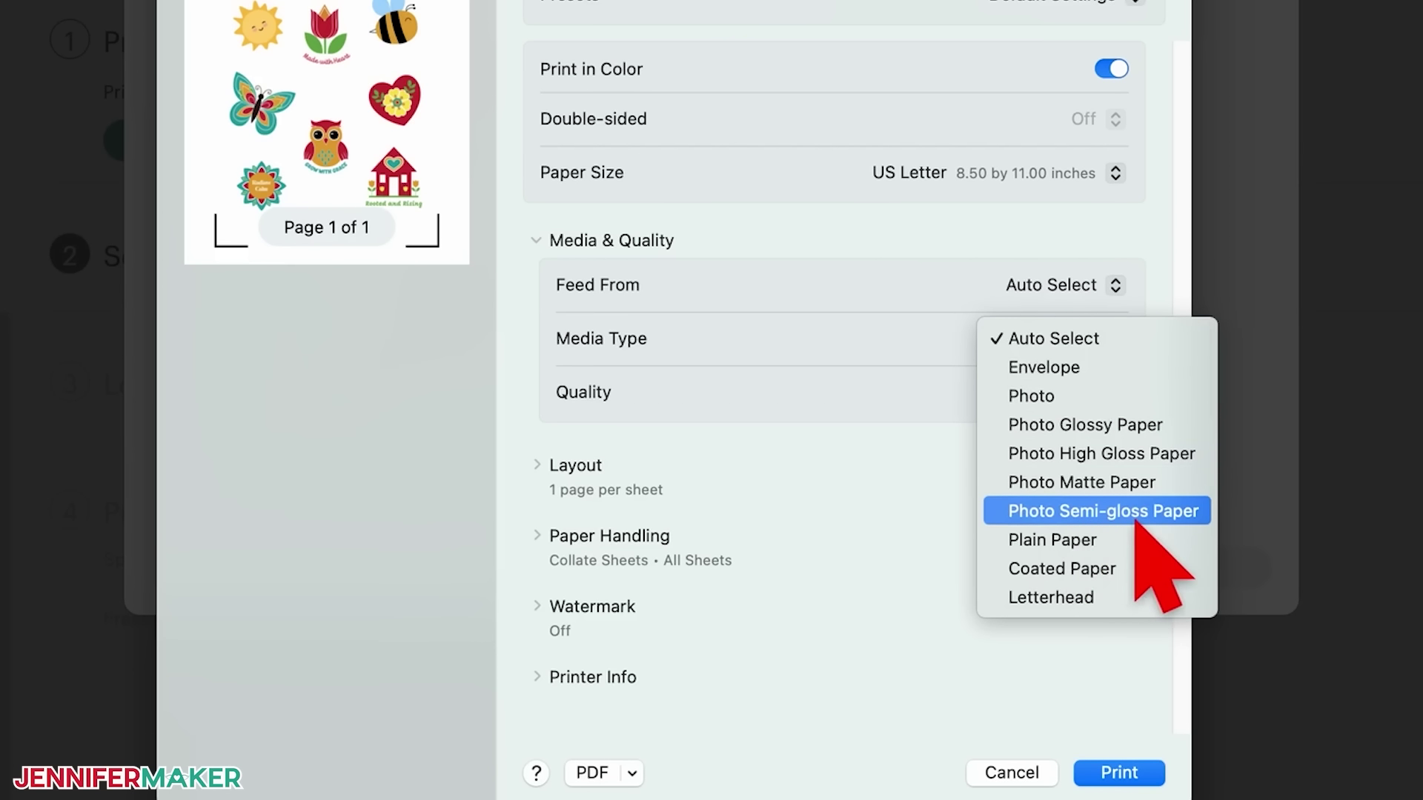
left_click(1134, 519)
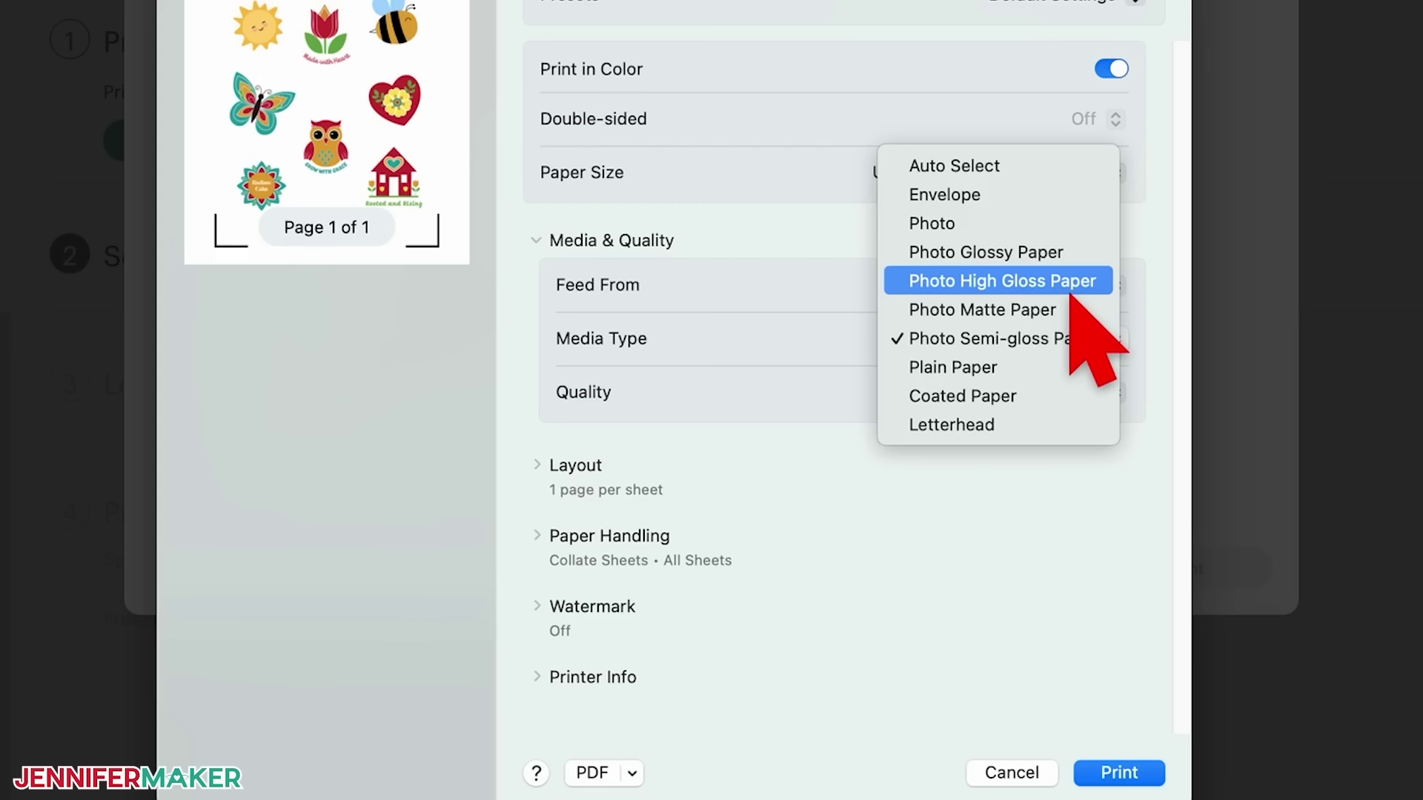
left_click(1071, 296)
left_click(1110, 406)
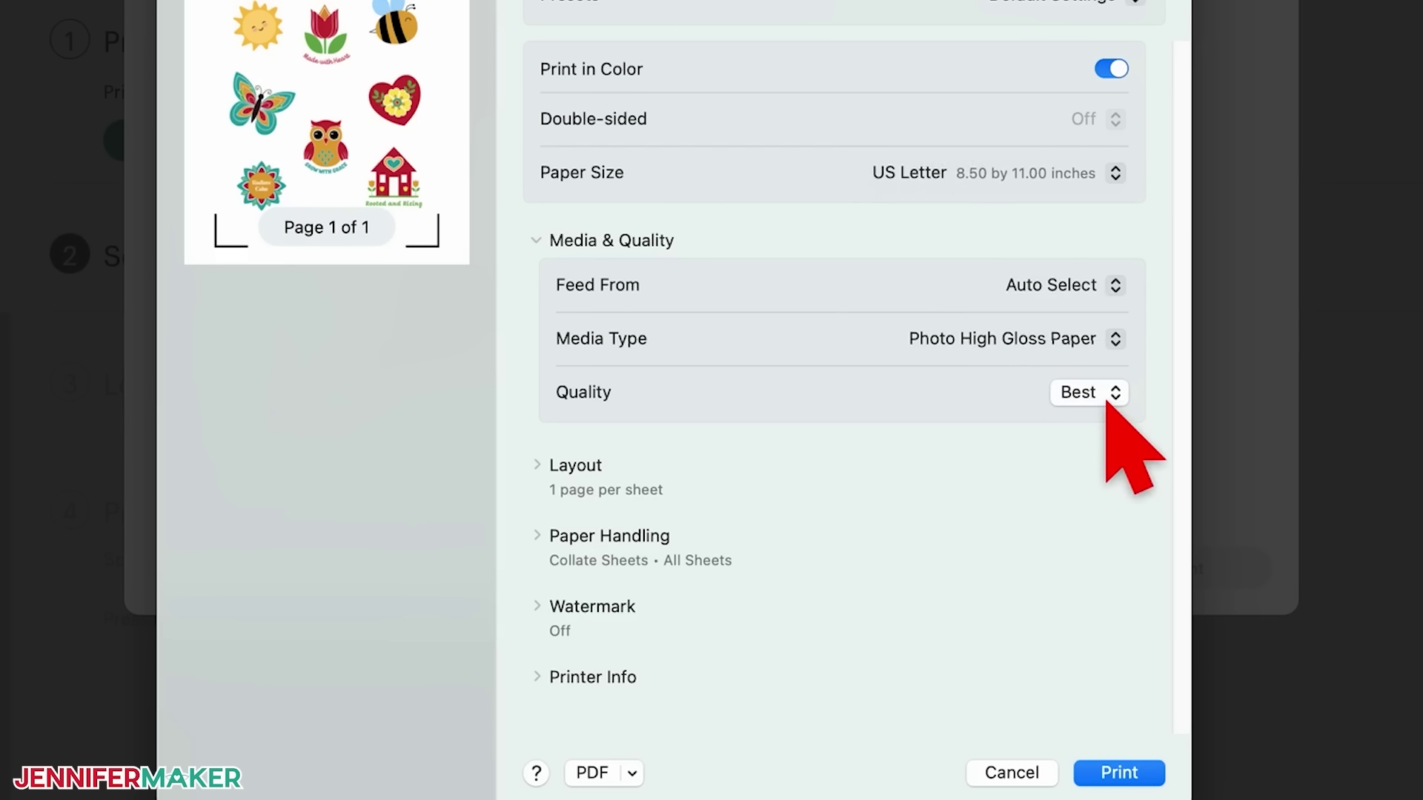